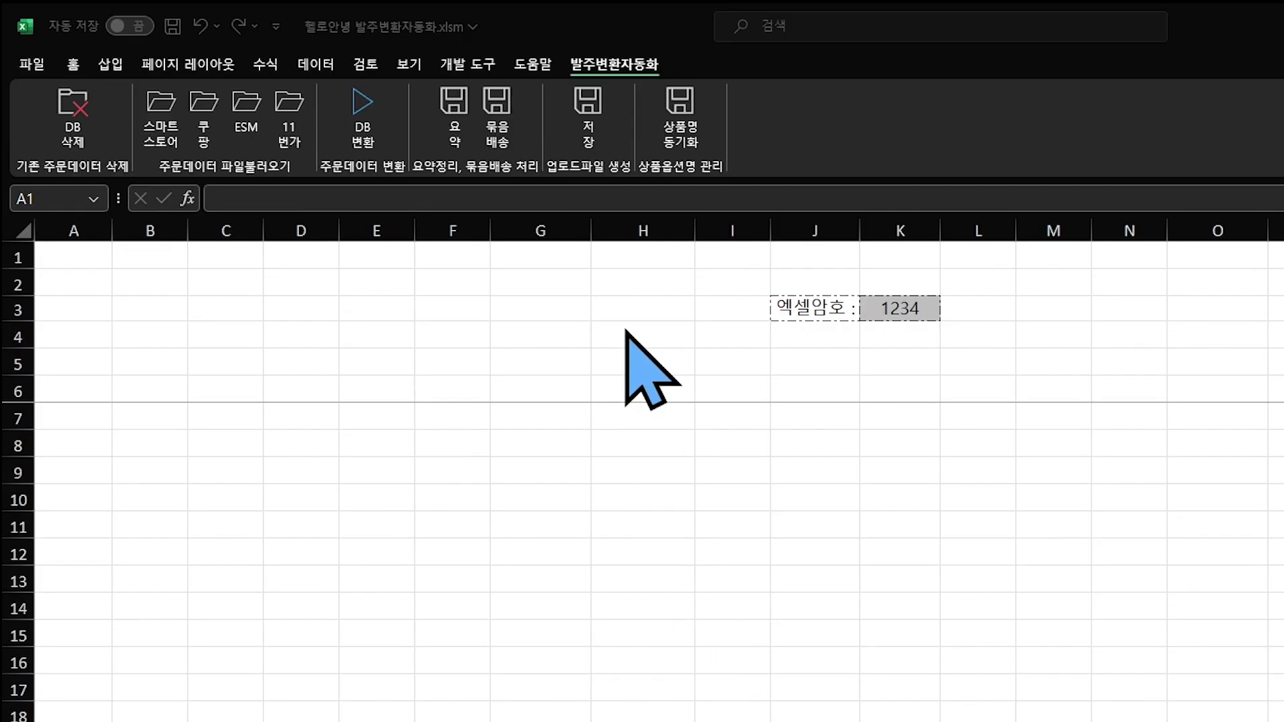
# Step: Delete the existing market order data from the workbook and confirm the deletion
pyautogui.click(614, 65)
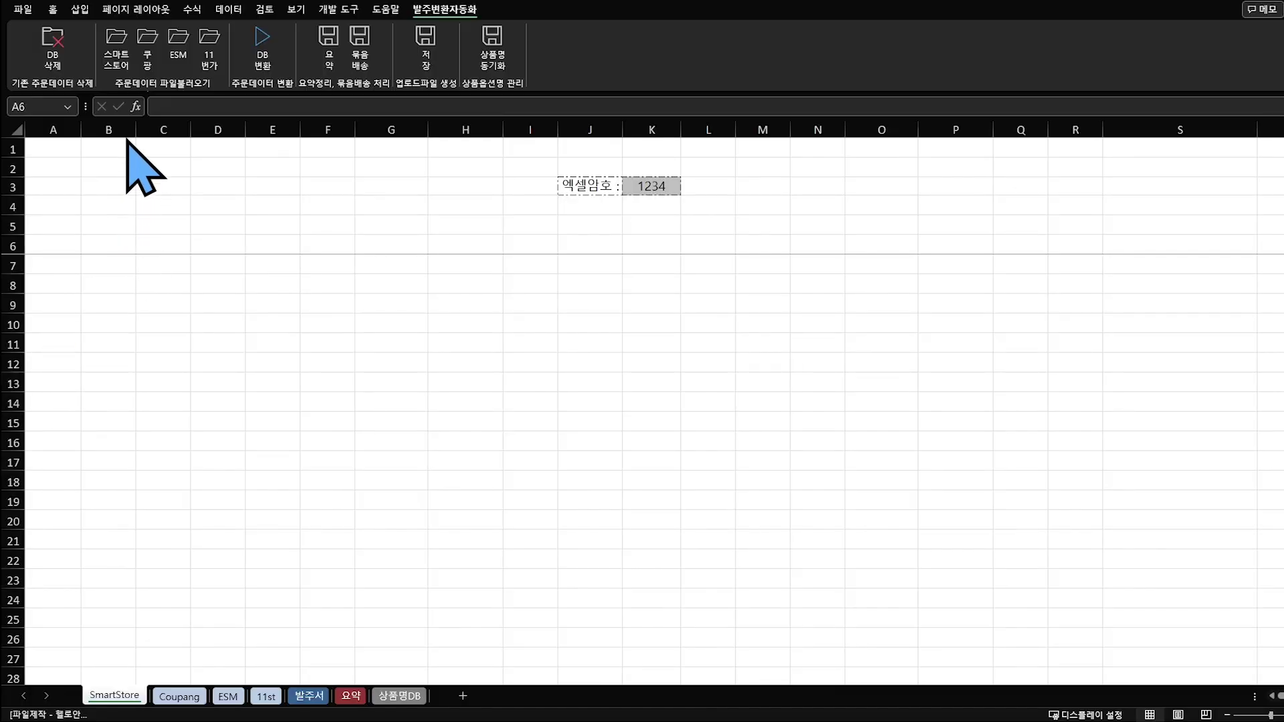
pyautogui.click(53, 54)
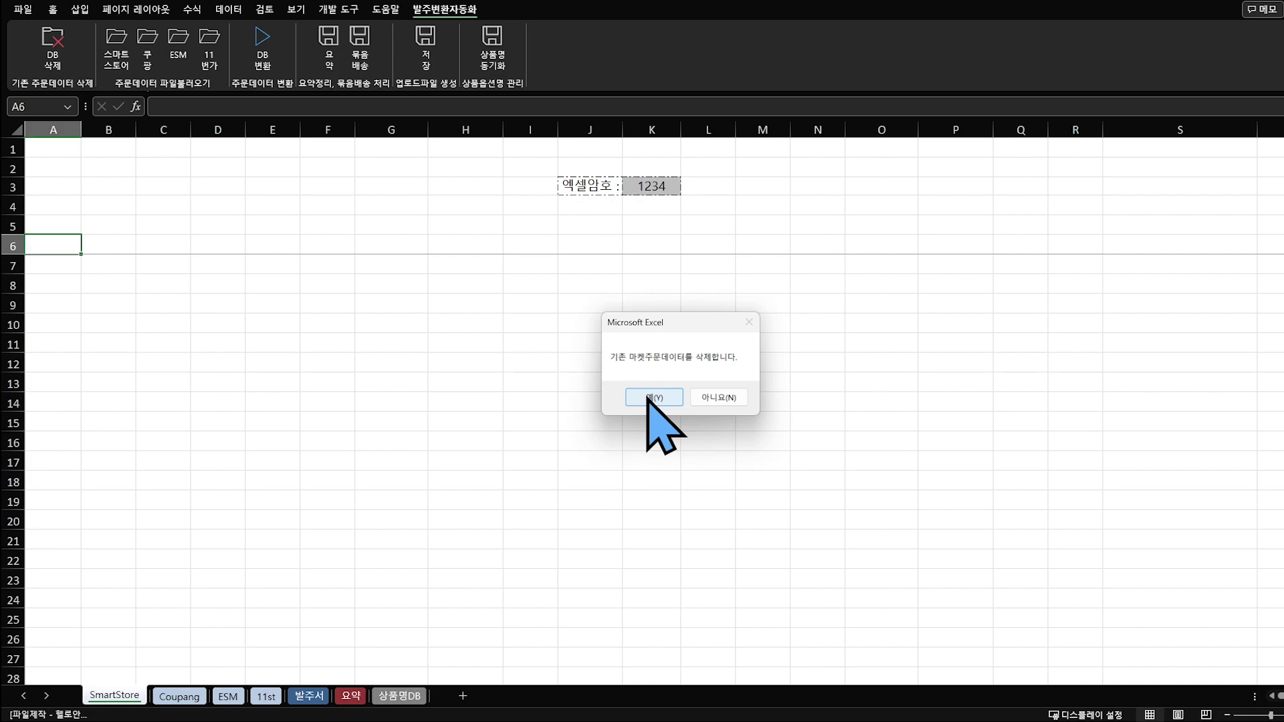
pyautogui.click(652, 398)
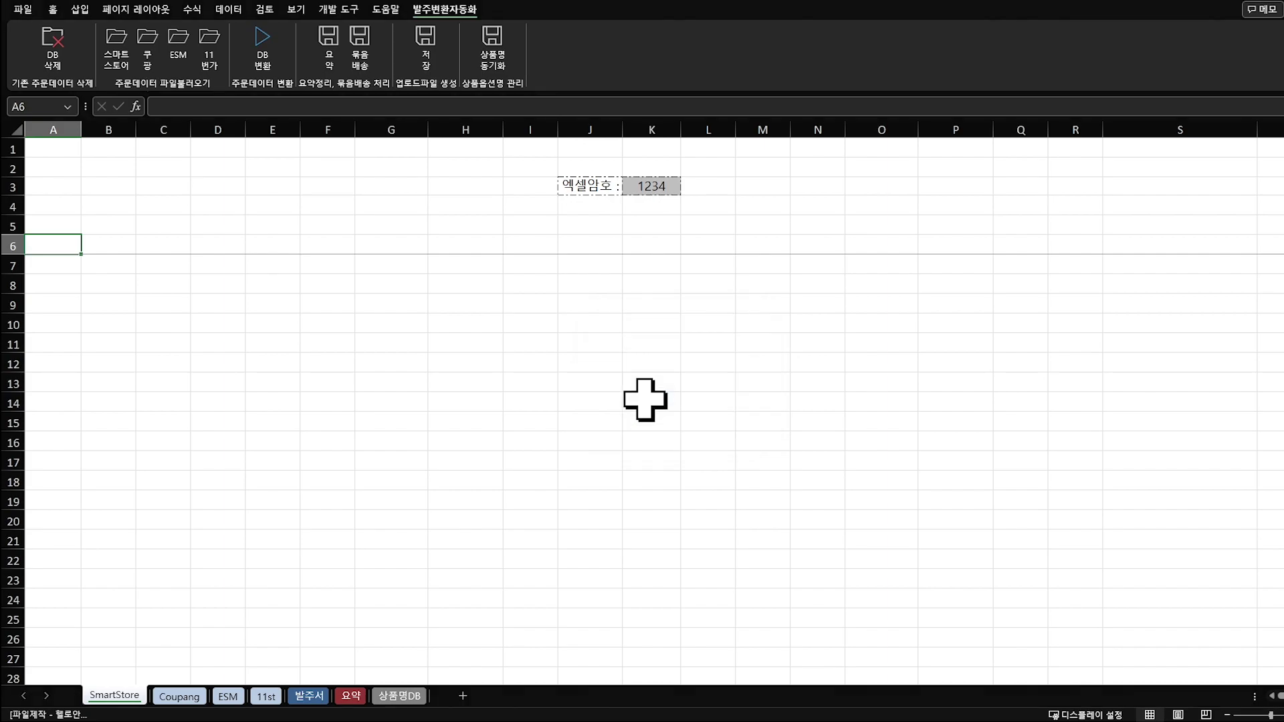
# Step: Import both SmartStore order files, 스마트스토어_전체주문발주발송관리_20230620_1559.xlsx and 스마트스토어_전체주문발주발송관리_20230620_1559 (1).xlsx, together
pyautogui.click(116, 67)
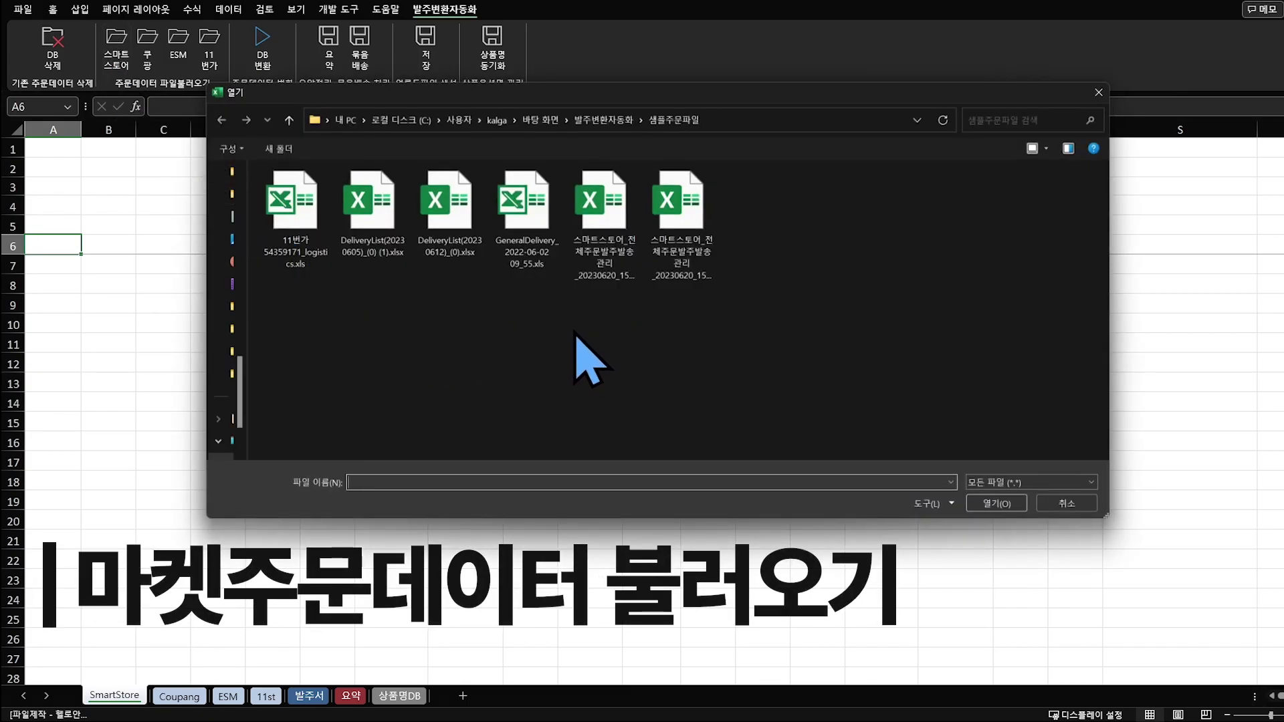
pyautogui.click(605, 279)
pyautogui.keyDown('ctrl'); pyautogui.click(678, 279); pyautogui.keyUp('ctrl')
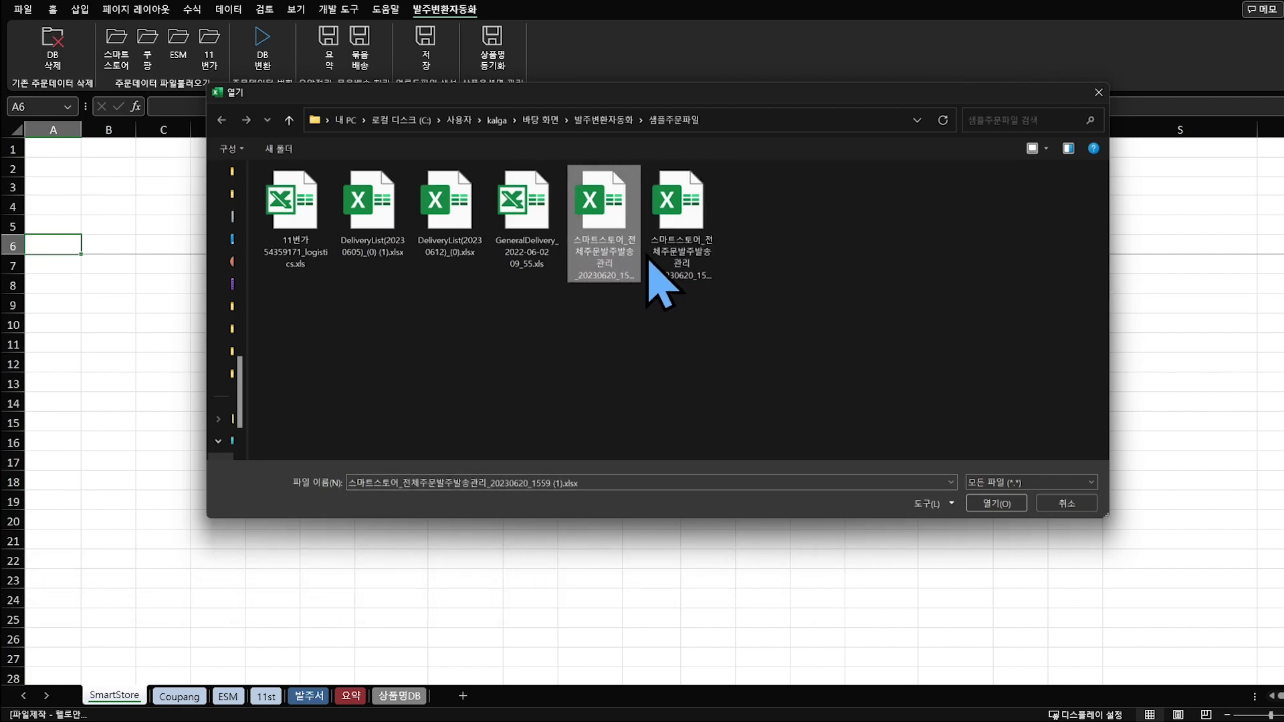
pyautogui.click(619, 259)
pyautogui.click(668, 259)
pyautogui.click(614, 259)
pyautogui.click(671, 253)
pyautogui.click(618, 257)
pyautogui.keyDown('ctrl'); pyautogui.click(689, 229); pyautogui.keyUp('ctrl')
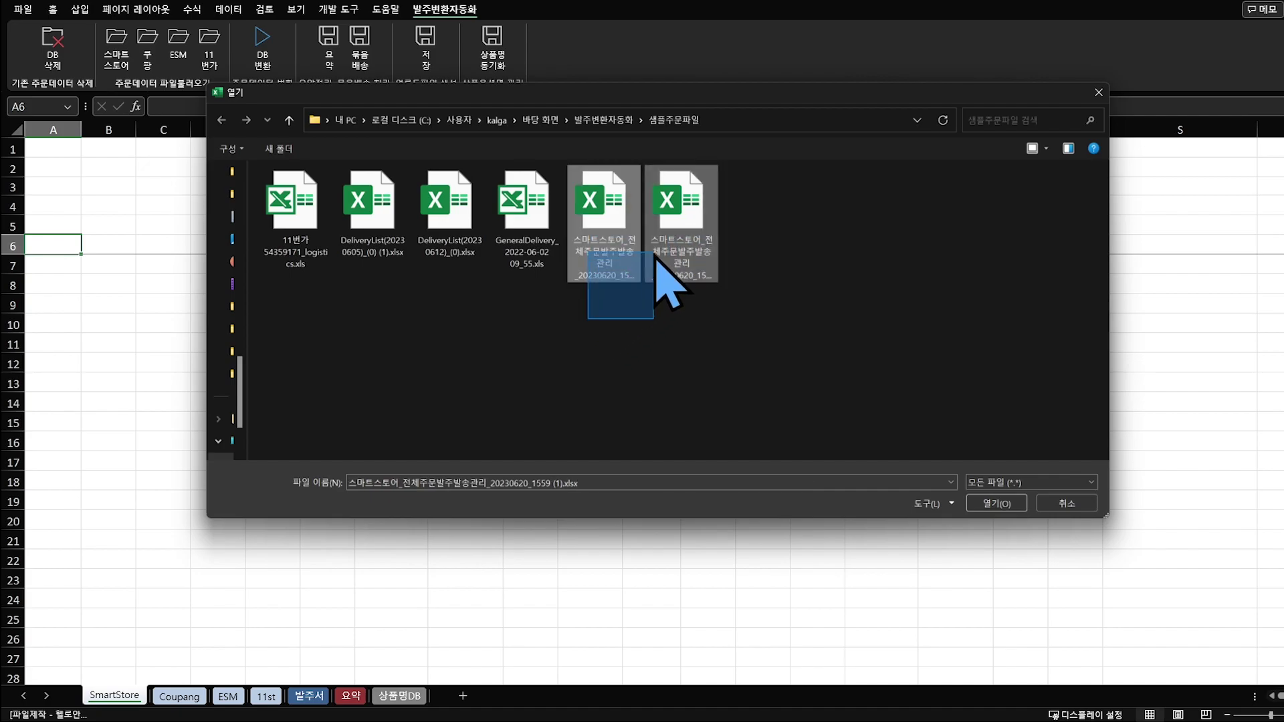
pyautogui.click(647, 296)
pyautogui.click(602, 261)
pyautogui.keyDown('ctrl'); pyautogui.click(682, 268); pyautogui.keyUp('ctrl')
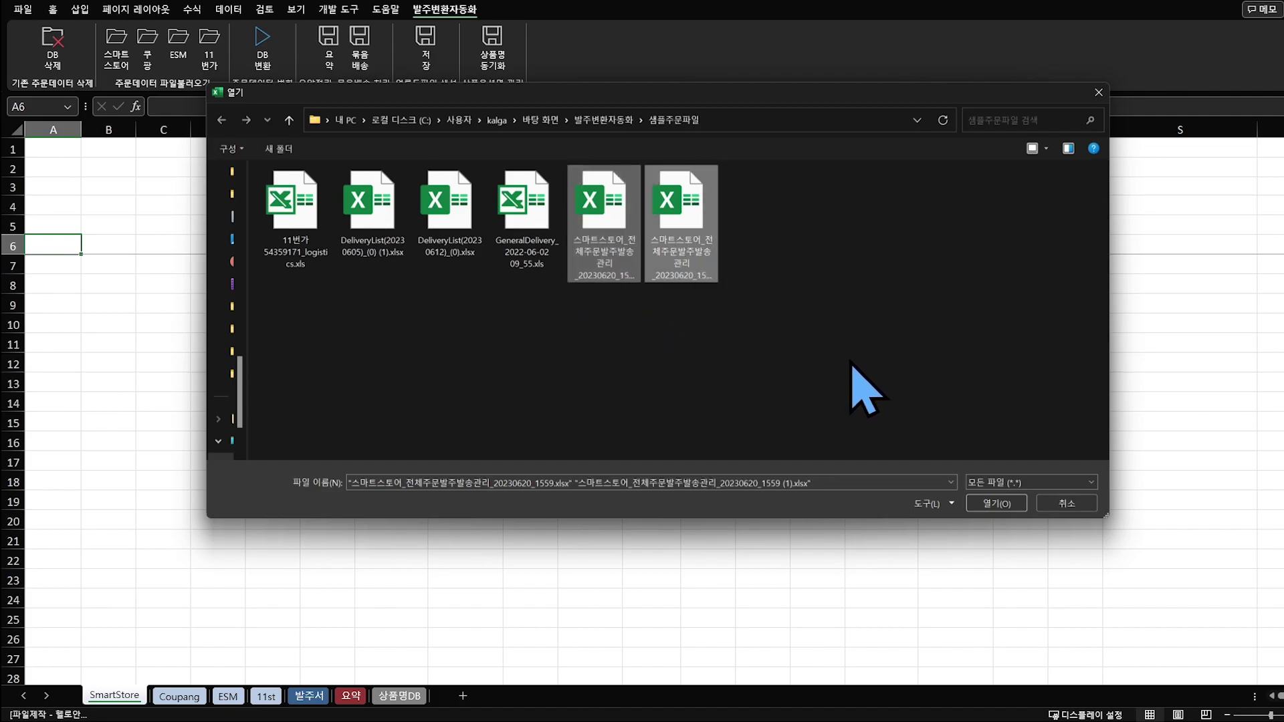
pyautogui.click(997, 504)
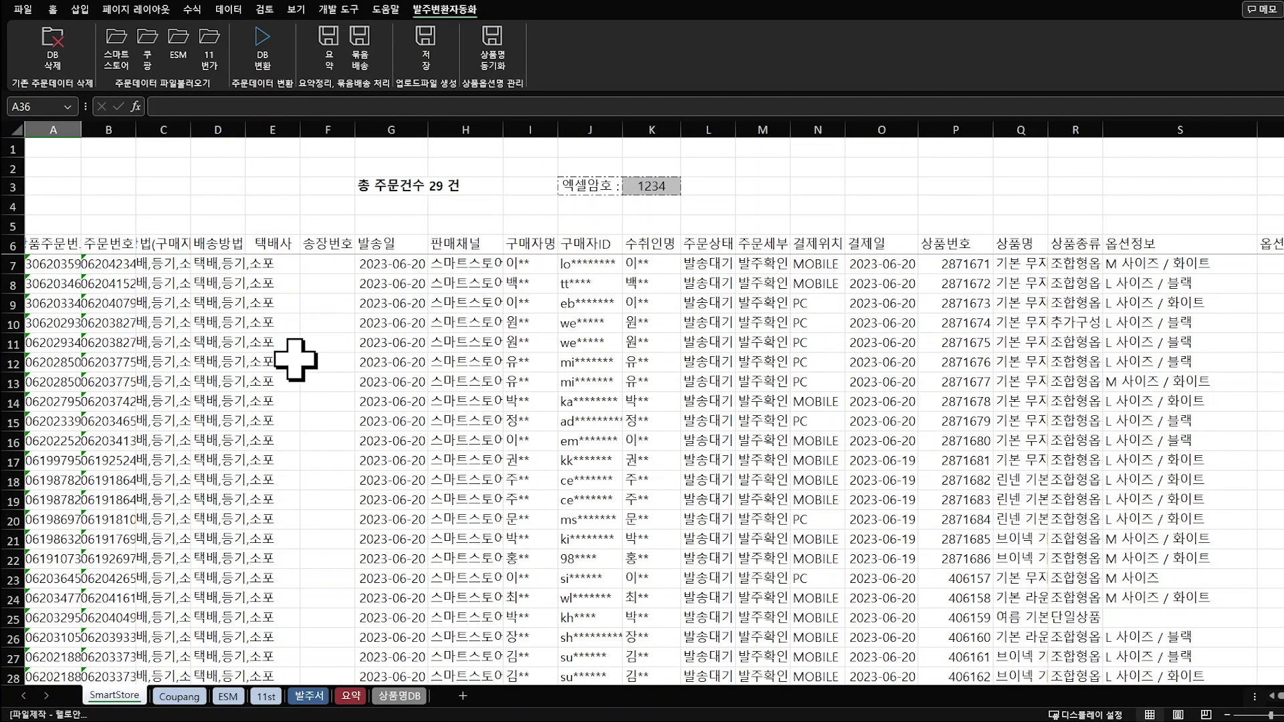
# Step: Import the Coupang order files DeliveryList(20230605)_(0) (1).xlsx and DeliveryList(20230612)_(0).xlsx together and check their rows on the Coupang sheet
pyautogui.click(148, 48)
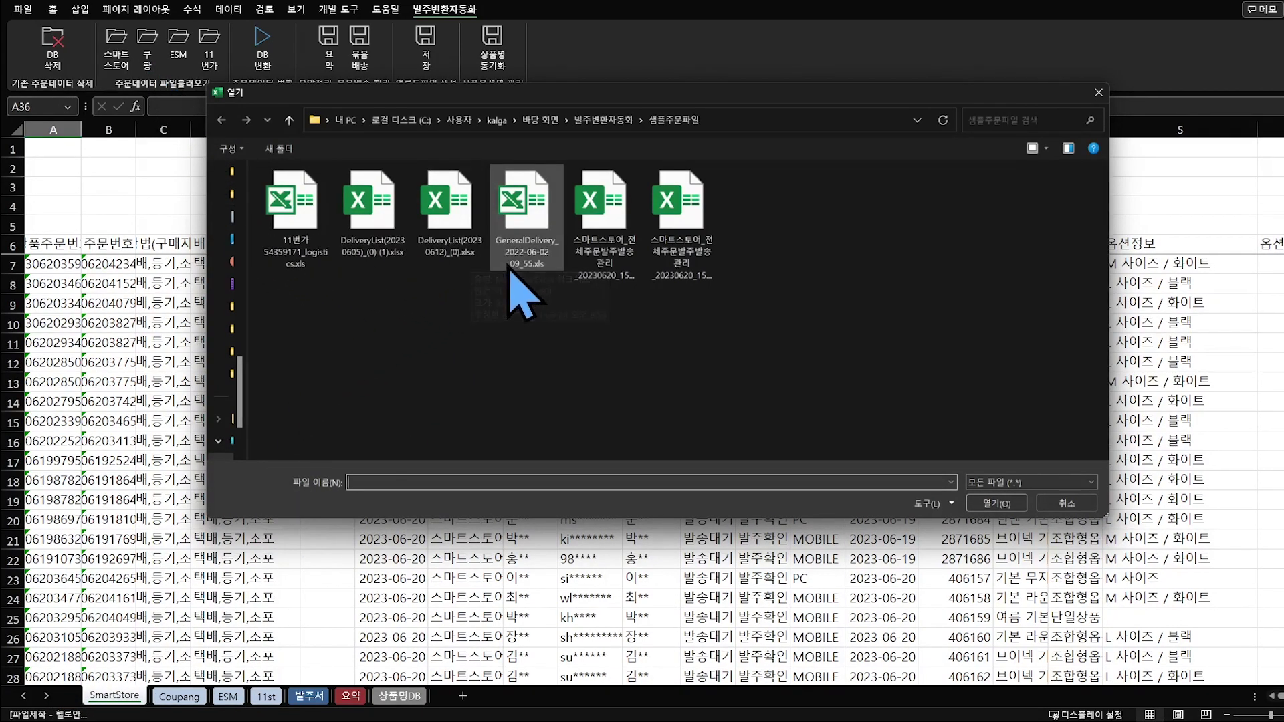
pyautogui.moveTo(367, 310); pyautogui.dragTo(450, 244)
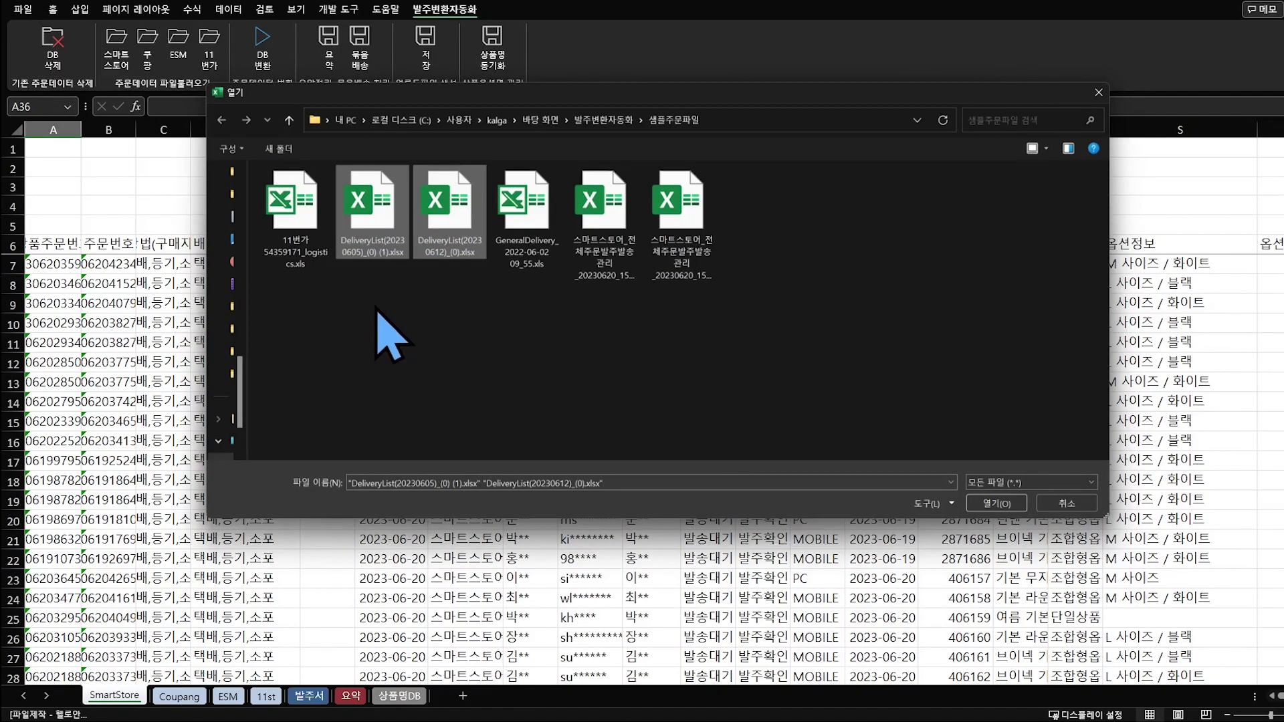
pyautogui.click(1002, 507)
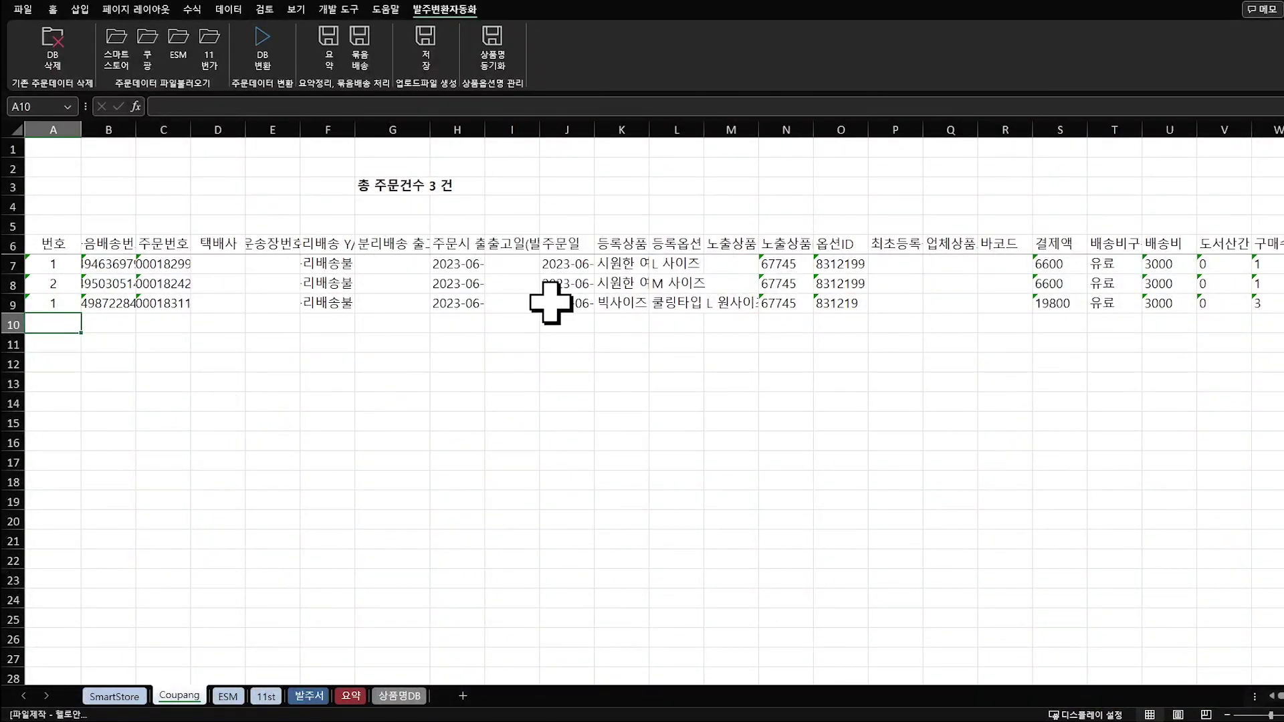
pyautogui.moveTo(54, 264)
pyautogui.mouseDown()
pyautogui.moveTo(840, 294)
pyautogui.moveTo(1212, 284)
pyautogui.mouseUp()
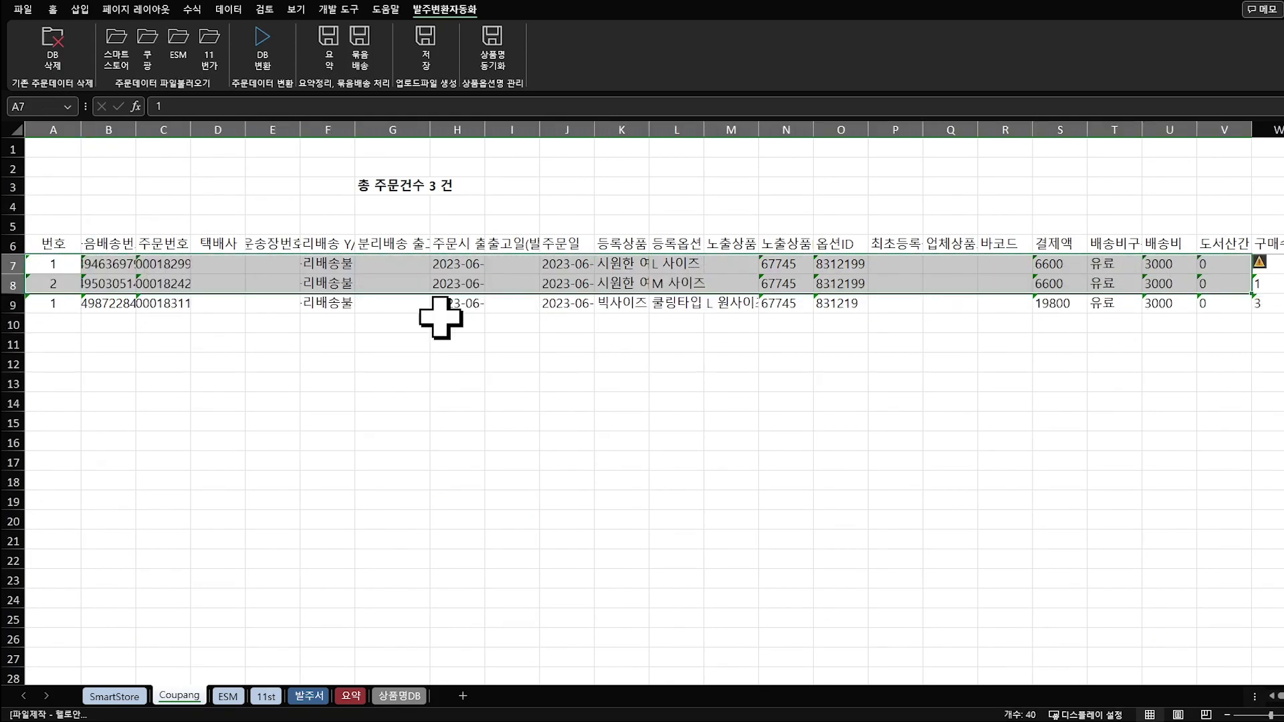
pyautogui.moveTo(47, 304); pyautogui.dragTo(1207, 303)
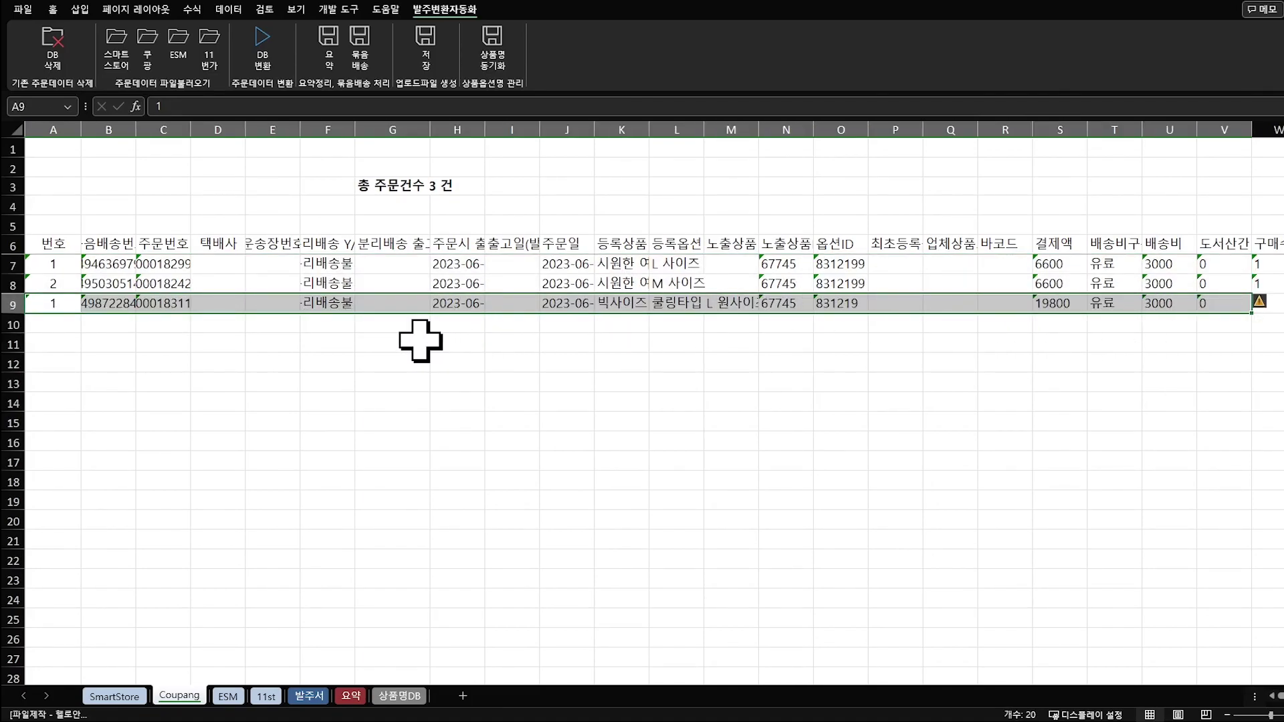
pyautogui.moveTo(67, 246); pyautogui.dragTo(1099, 301)
pyautogui.click(140, 401)
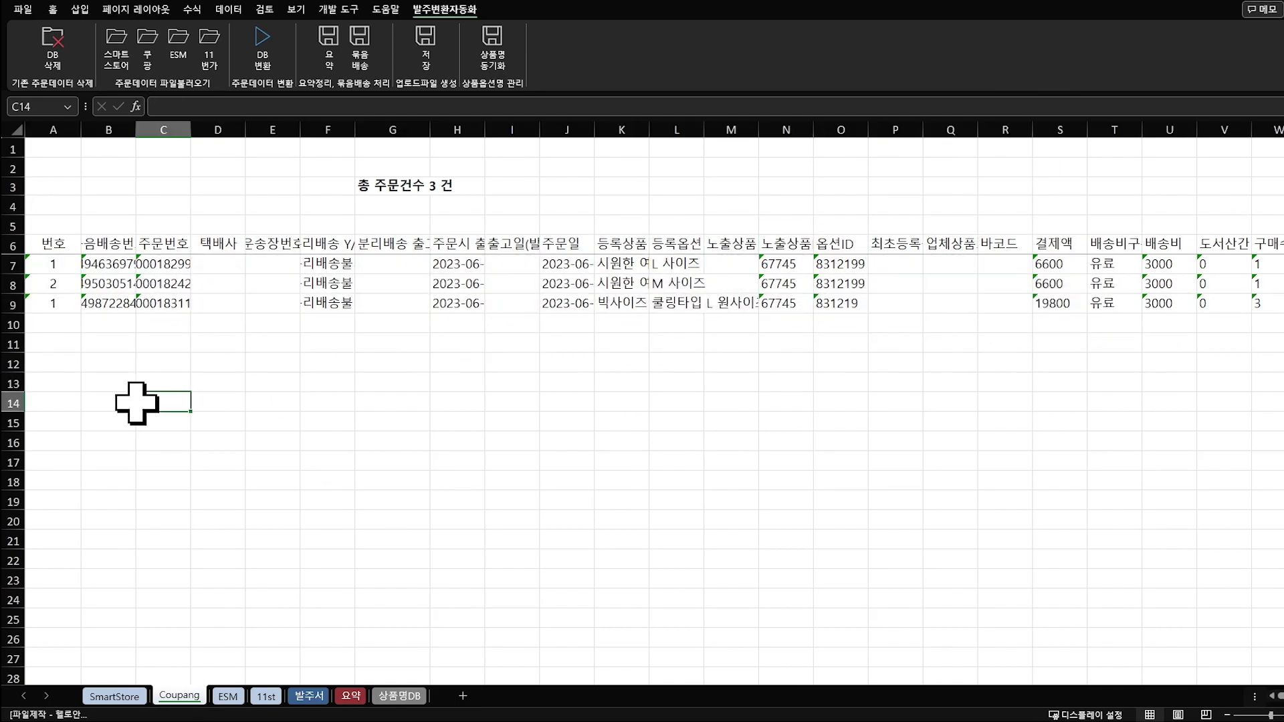
pyautogui.click(173, 43)
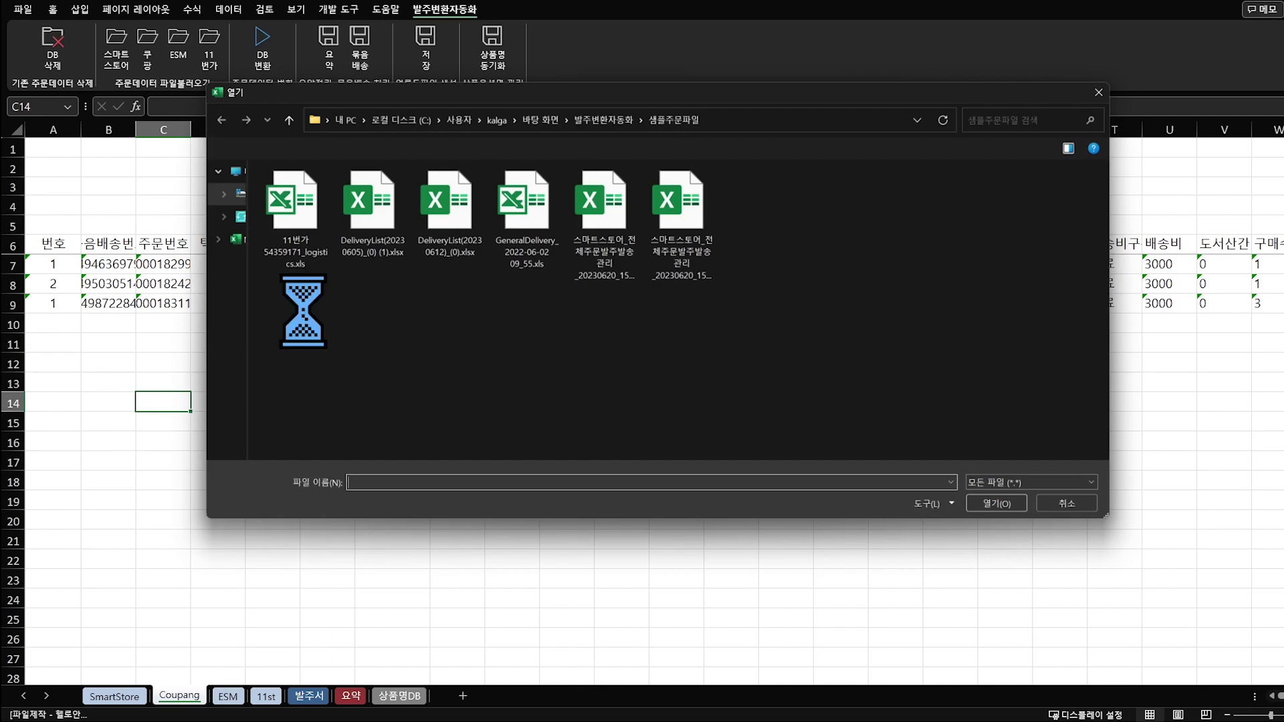
pyautogui.click(530, 257)
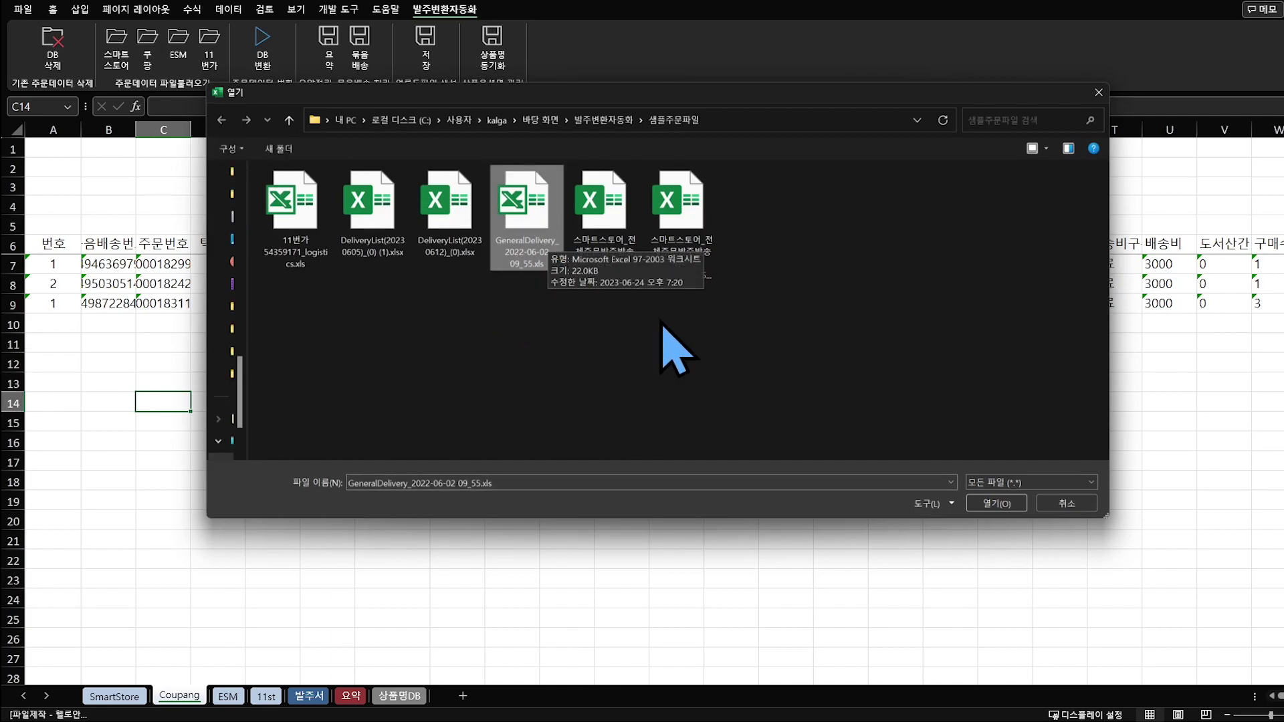
pyautogui.click(1012, 498)
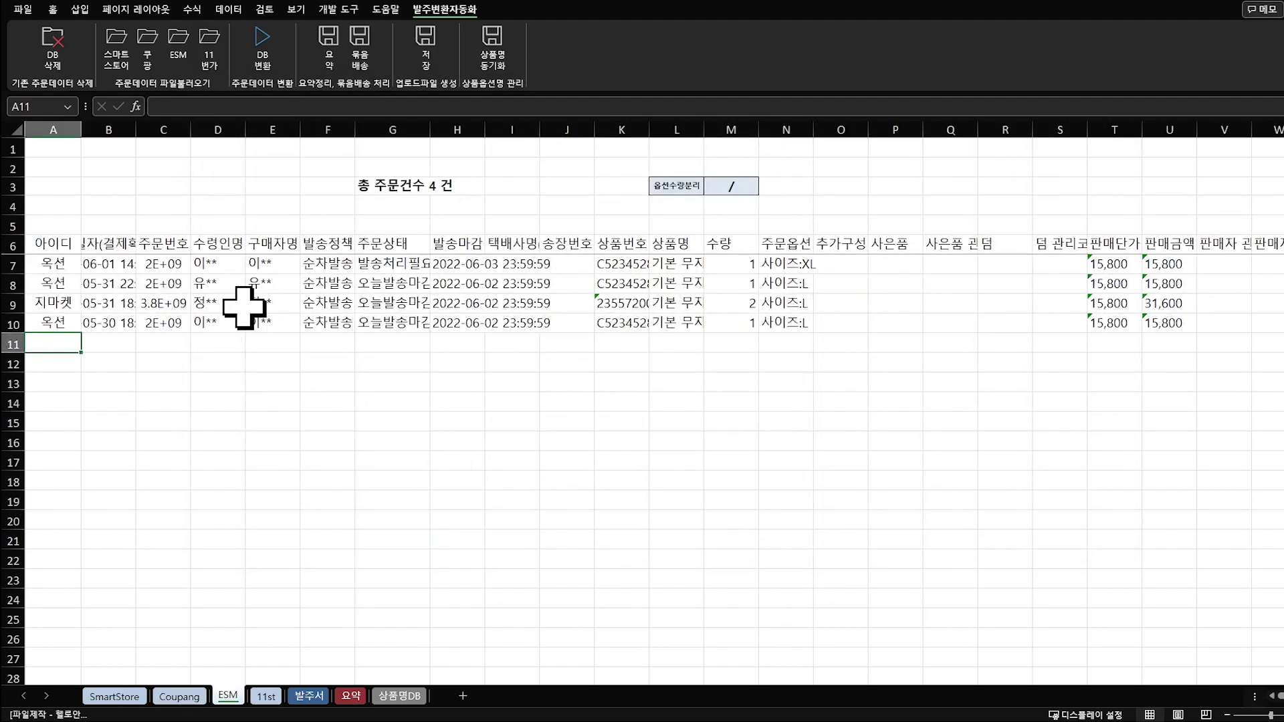
pyautogui.moveTo(58, 251); pyautogui.dragTo(1194, 332)
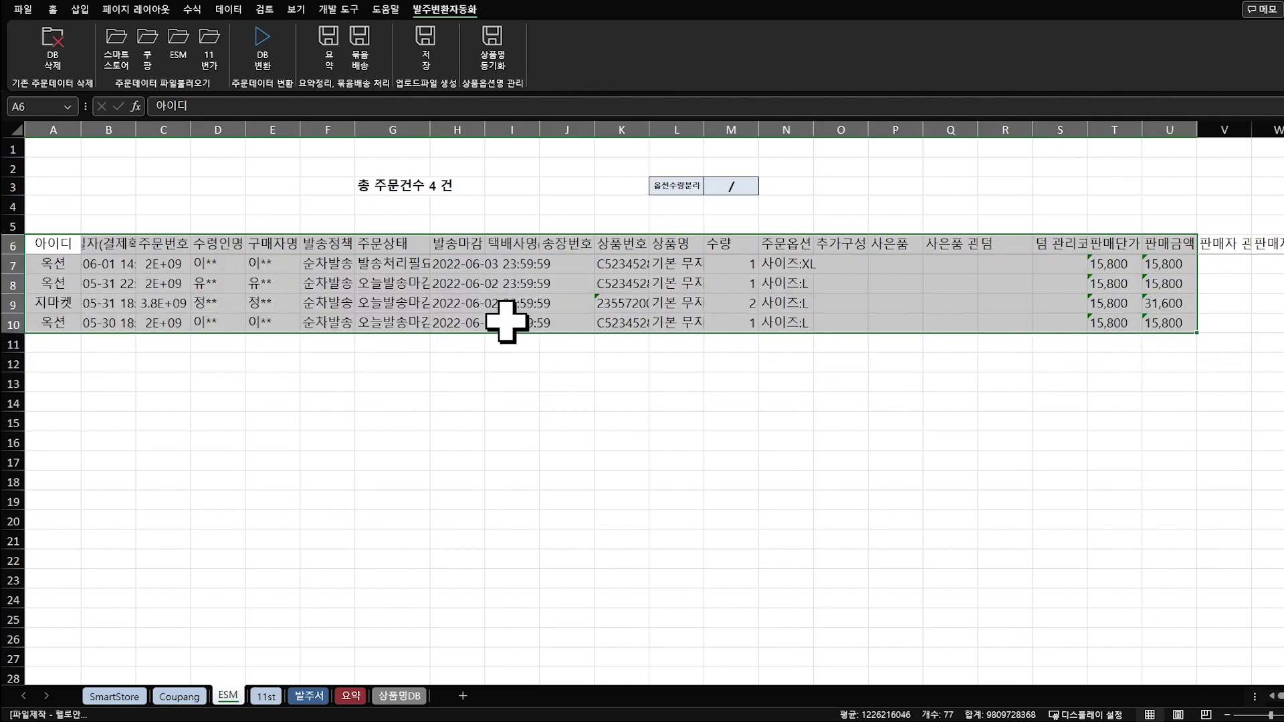
# Step: Import the 11번가 order file 11번가54359171_logistics.xls into the 11st sheet
pyautogui.click(210, 59)
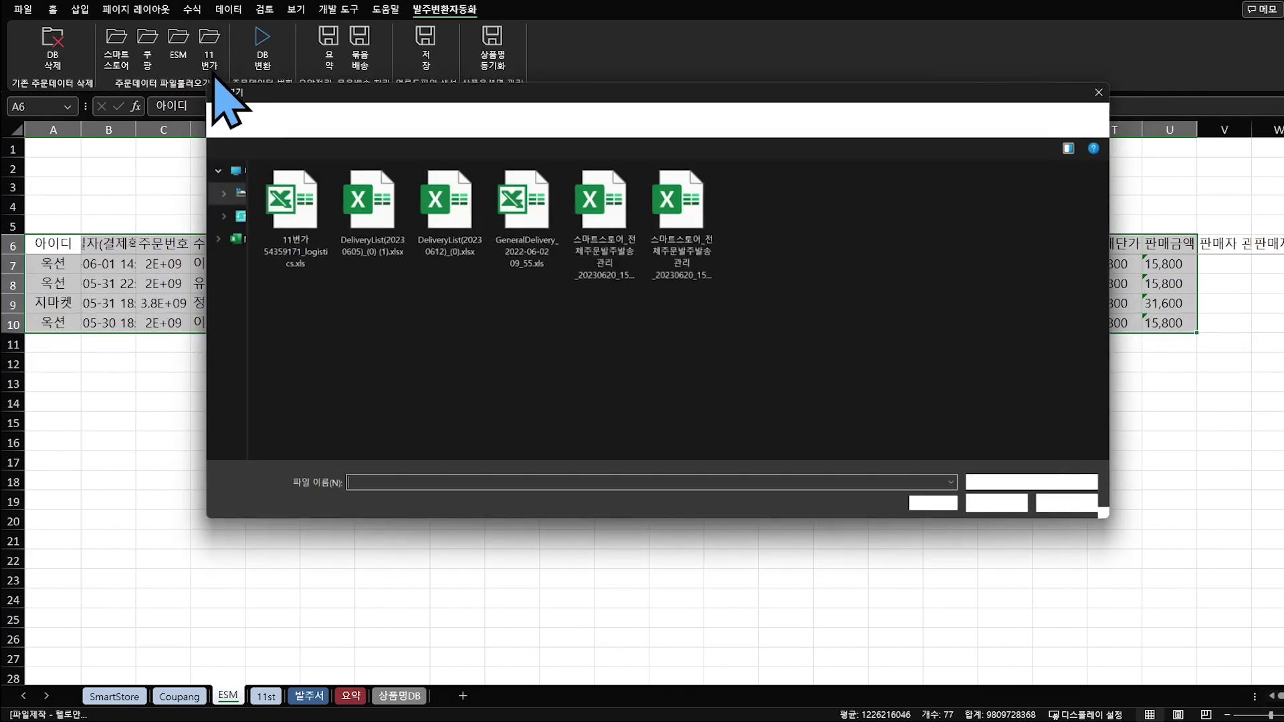
pyautogui.click(299, 264)
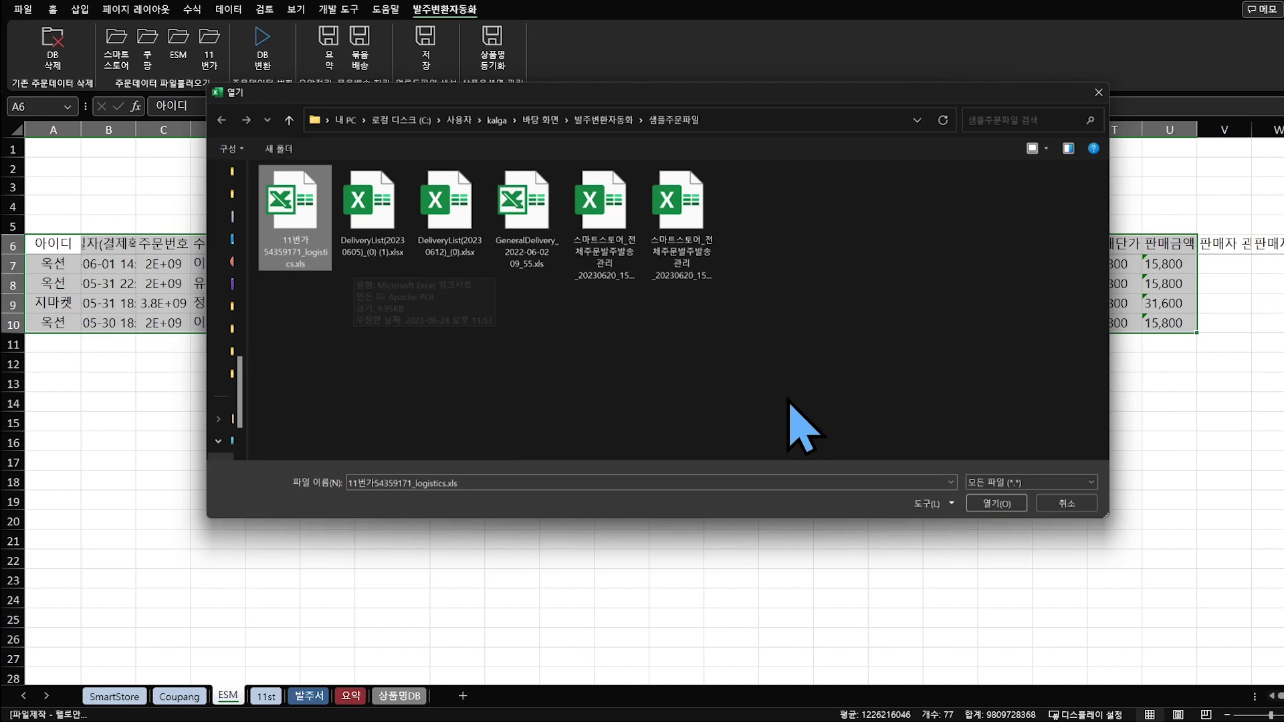
pyautogui.click(996, 505)
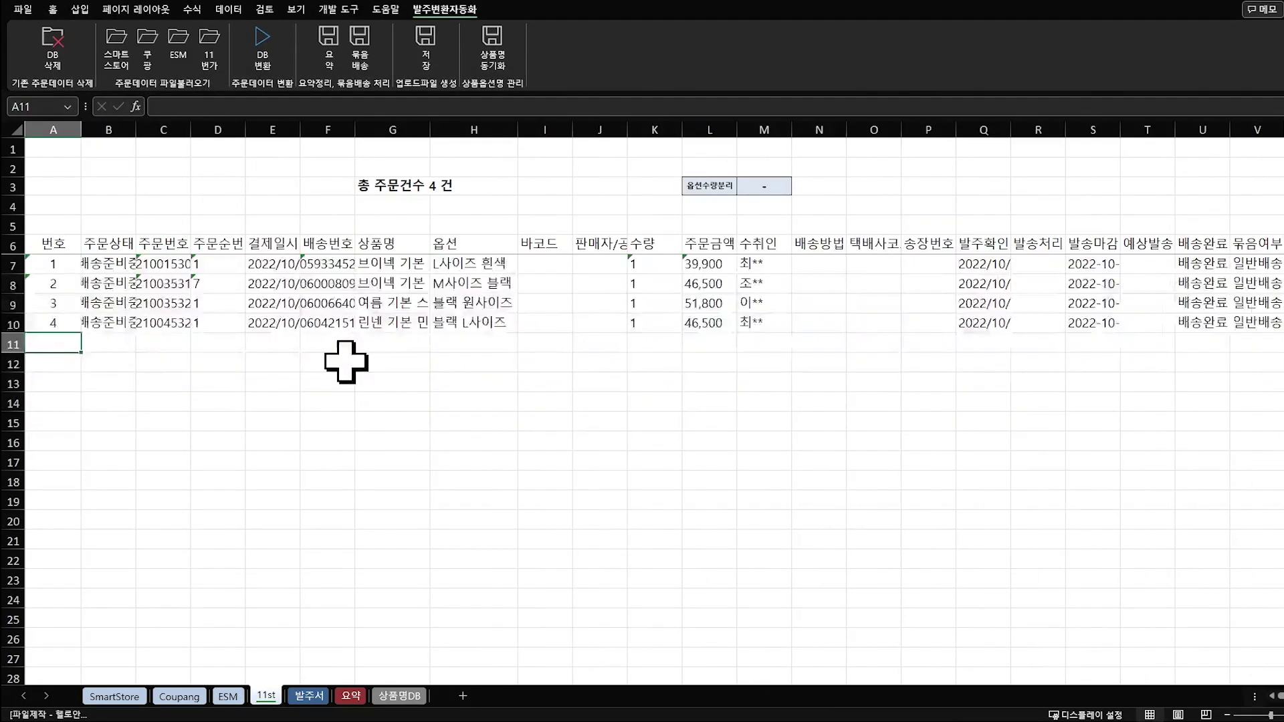
# Step: Convert the orders from the SmartStore, Coupang, ESM and 11st sheets into the single-format 발주서 sheet
pyautogui.click(130, 699)
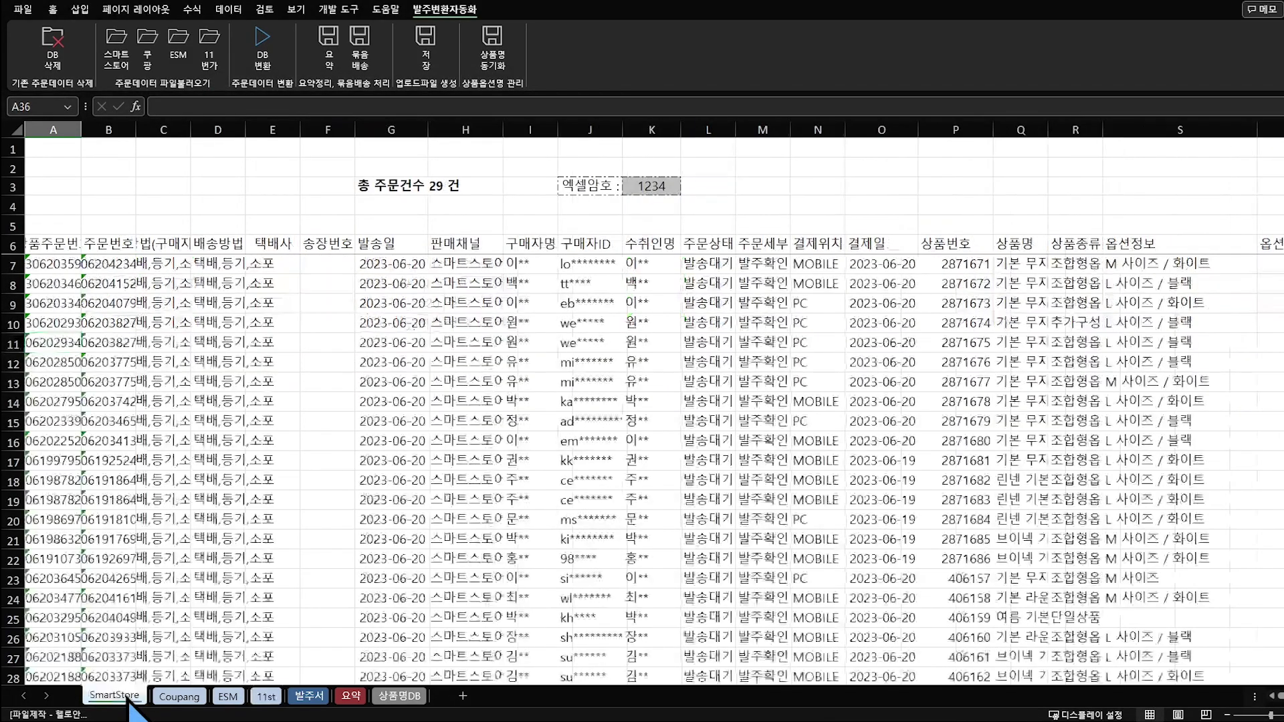
pyautogui.click(178, 699)
pyautogui.click(227, 697)
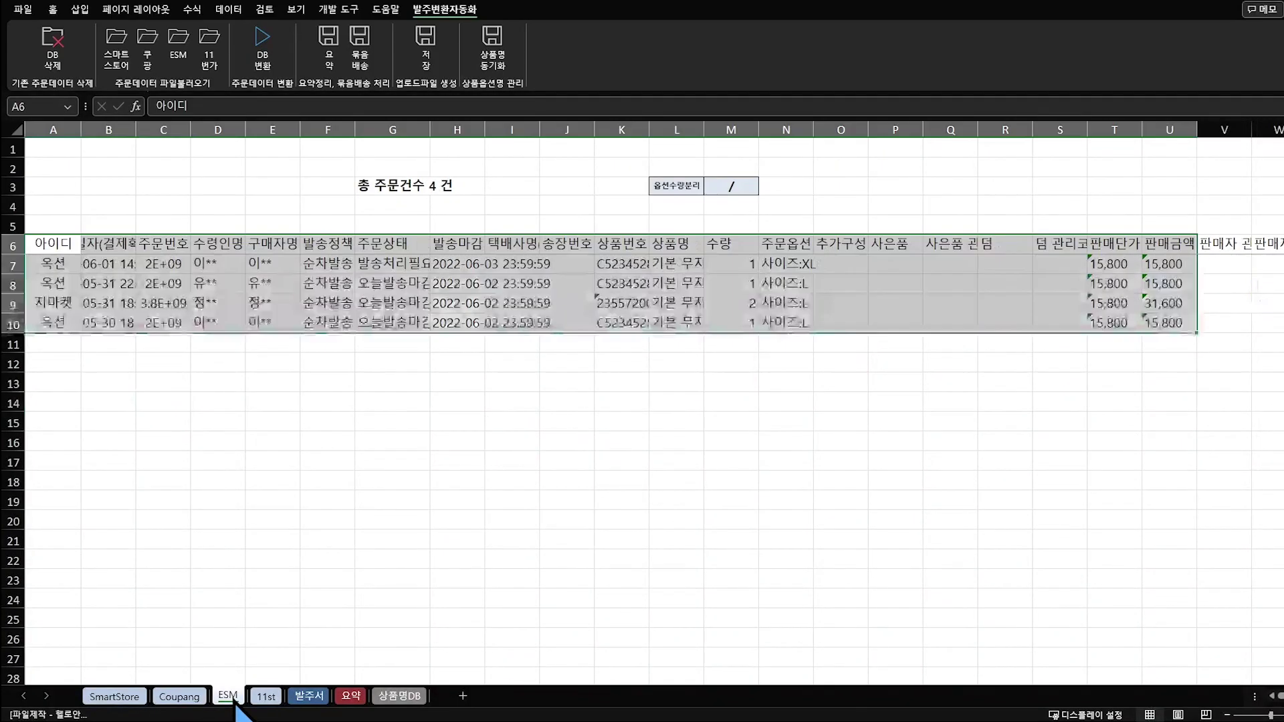
pyautogui.click(266, 699)
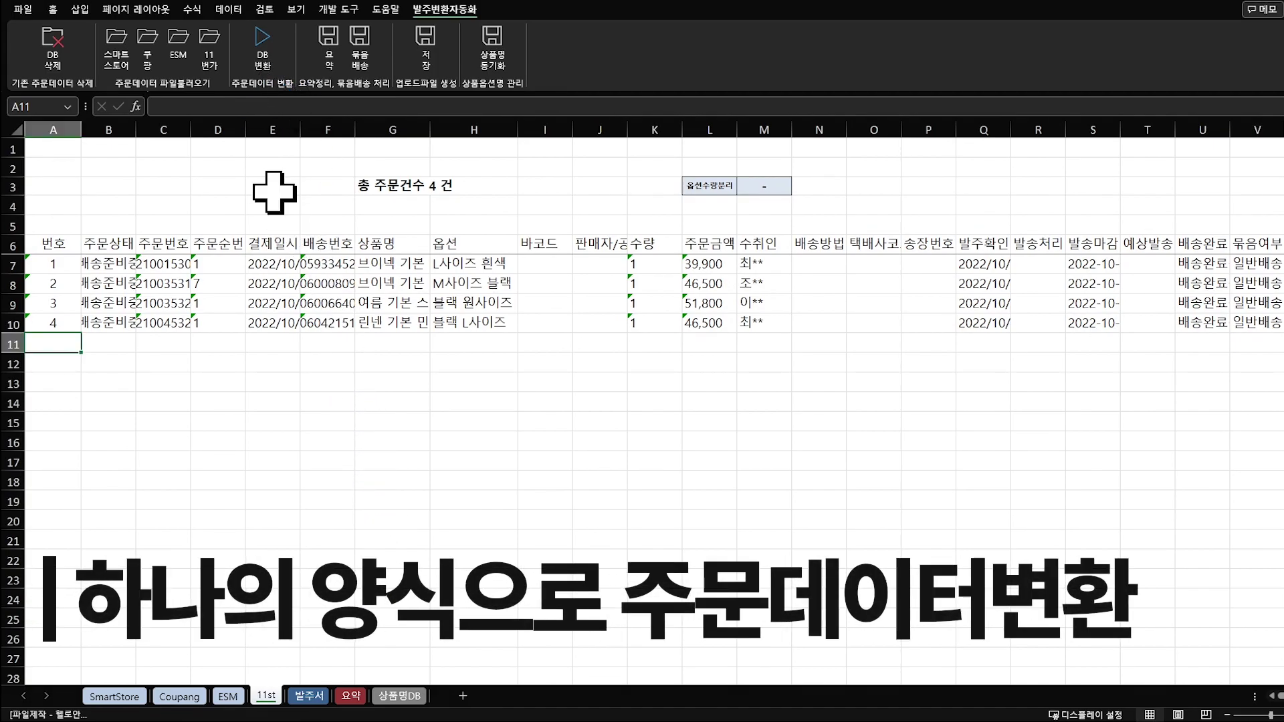
pyautogui.click(266, 66)
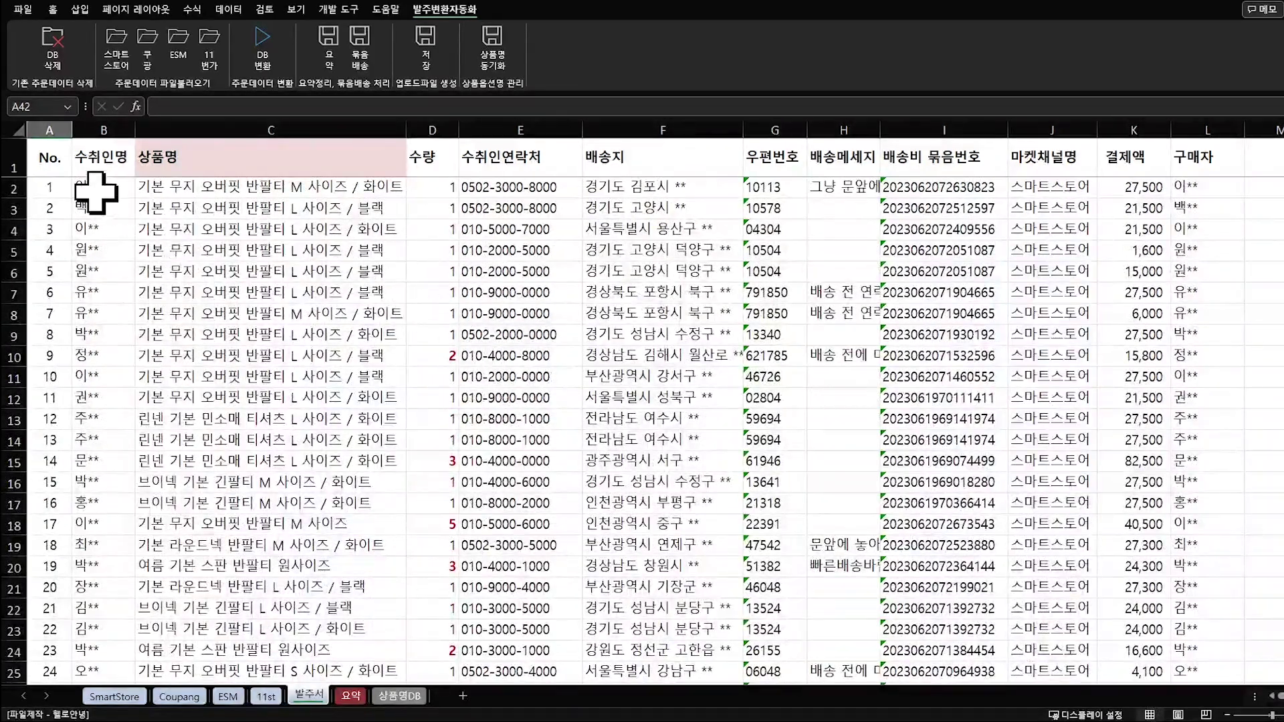
pyautogui.moveTo(50, 158); pyautogui.dragTo(1177, 152)
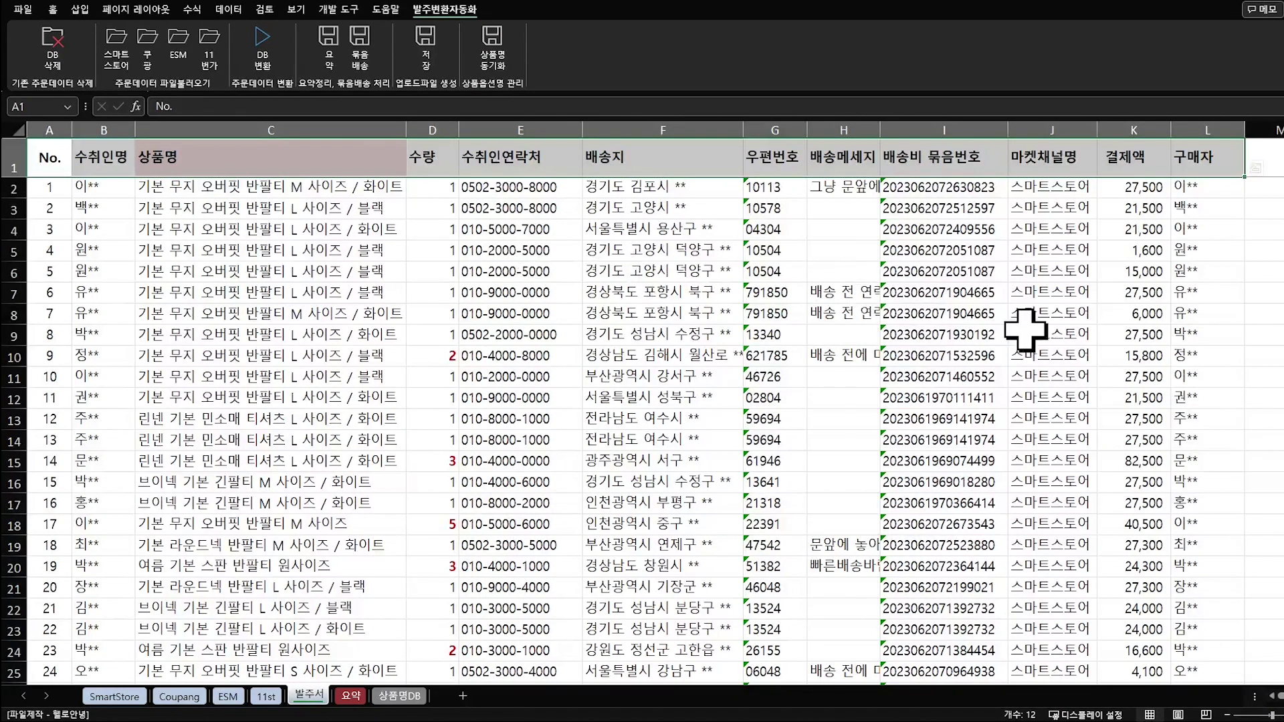
pyautogui.scroll(-7, 1139, 353)
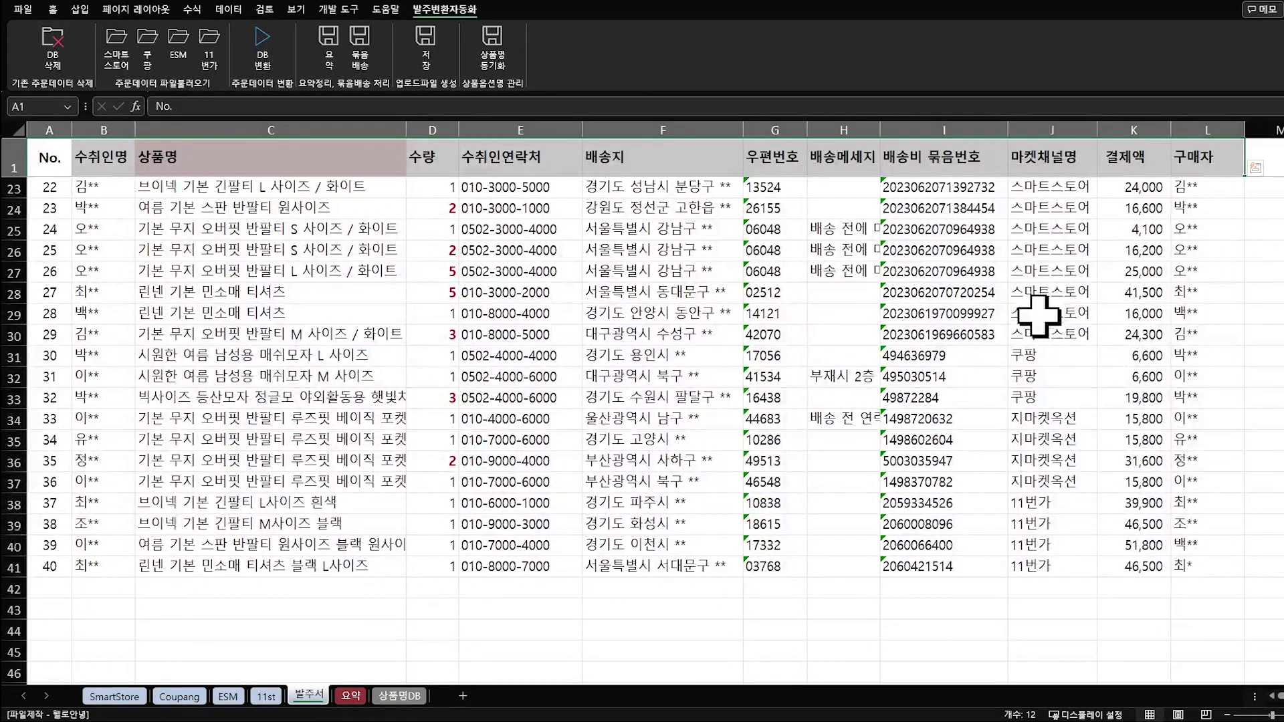
# Step: Examine the 마켓채널명 column of the 발주서 sheet to see which market each order came from
pyautogui.click(1052, 130)
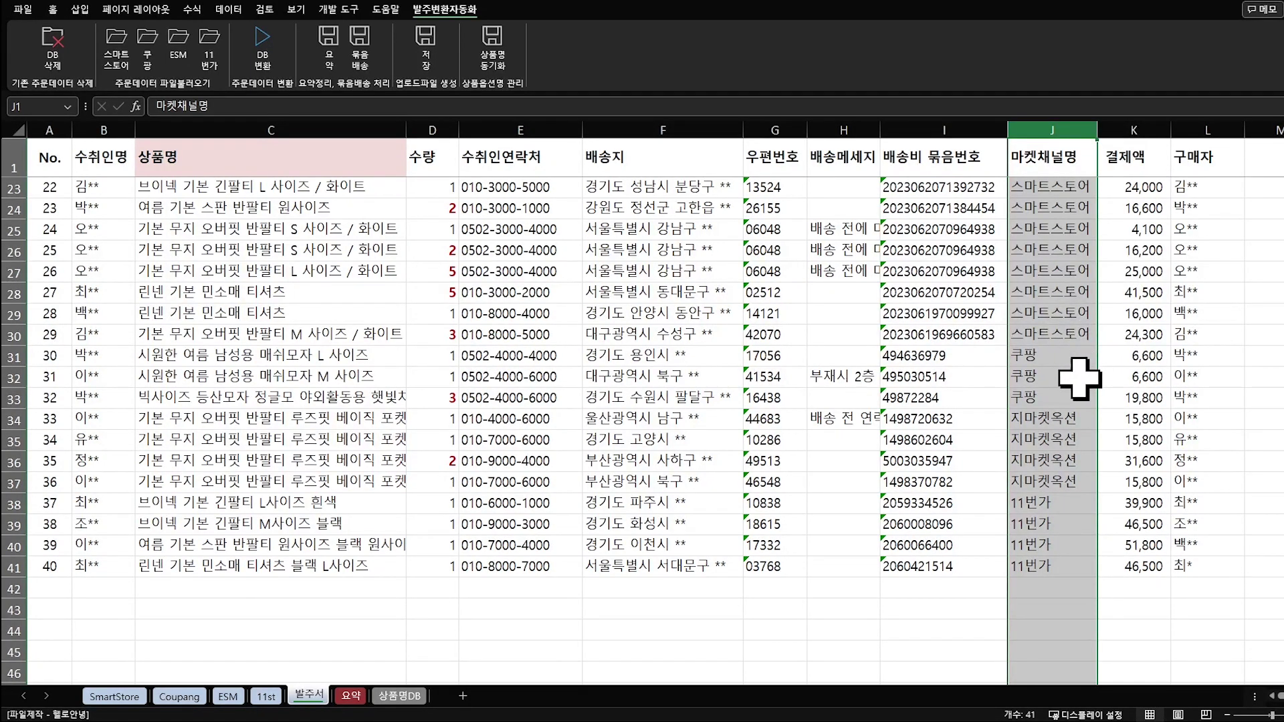
pyautogui.moveTo(1052, 187); pyautogui.dragTo(1042, 340)
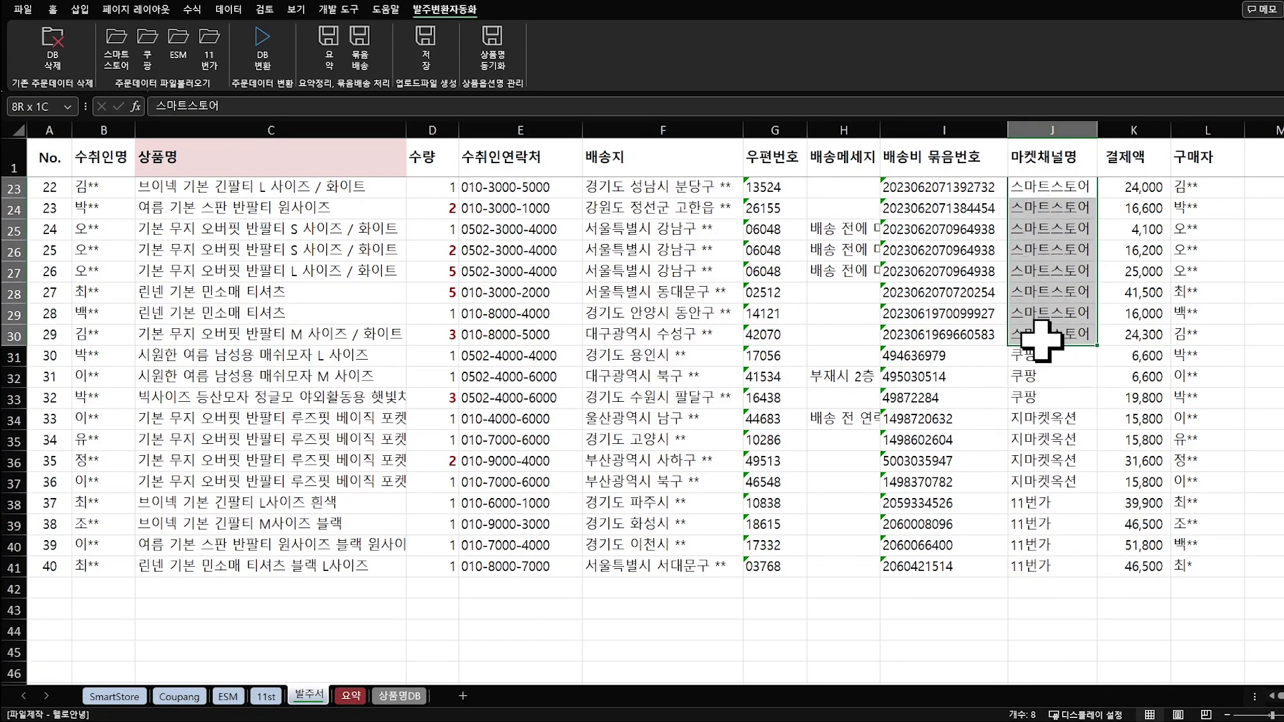
pyautogui.click(1041, 337)
pyautogui.hotkey('shift', 'space')
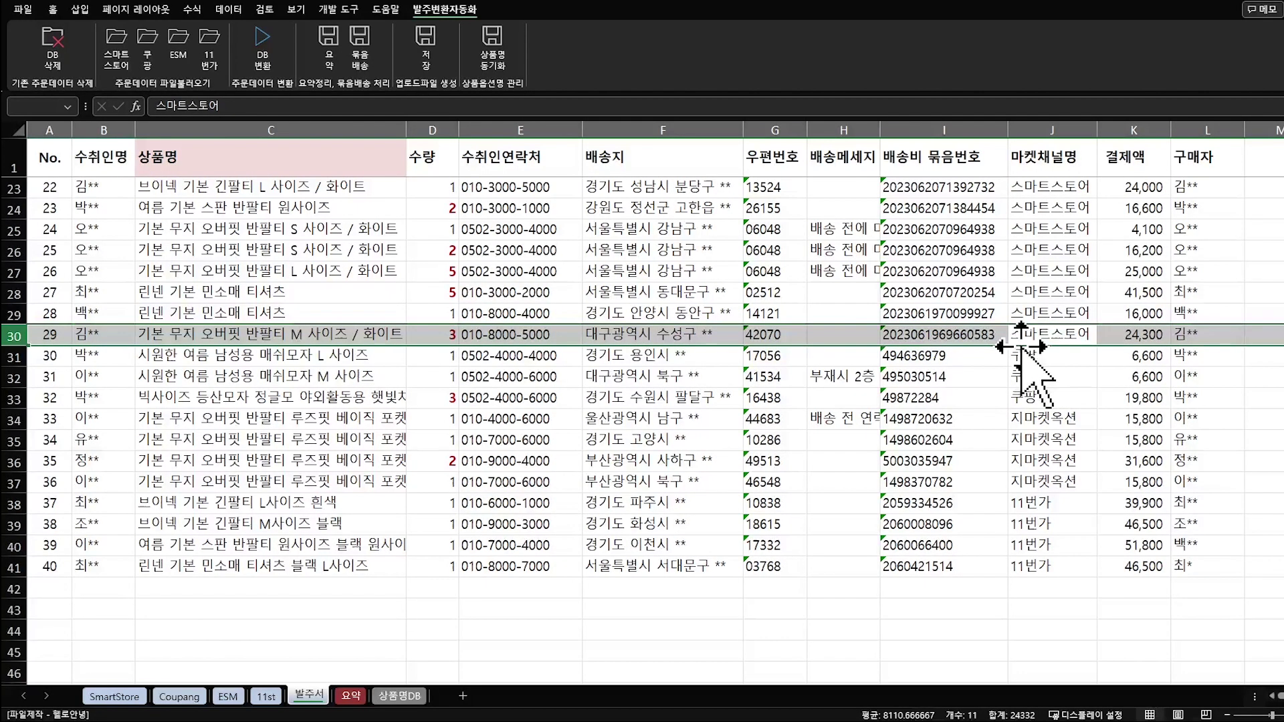
pyautogui.moveTo(1052, 335); pyautogui.dragTo(1056, 571)
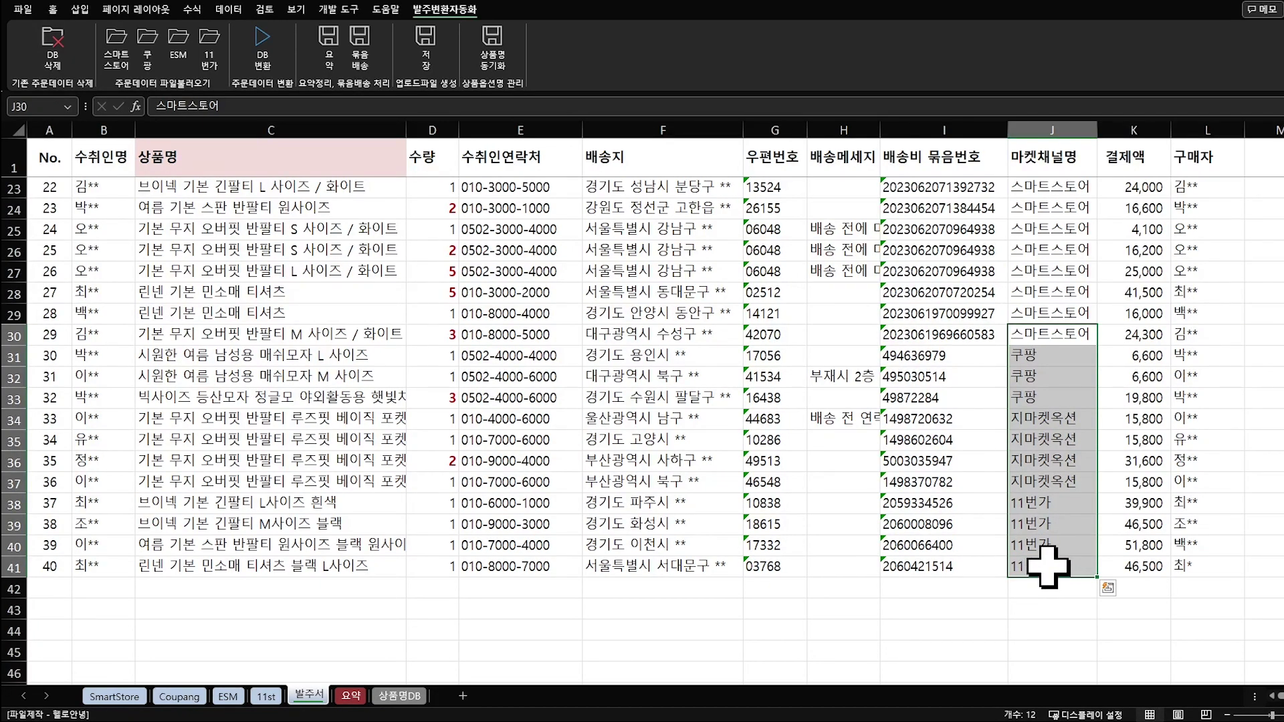
# Step: Review the 발주서 columns one by one, from 수취인명 and 상품명 through 배송메세지 and 배송비 묶음번호
pyautogui.click(105, 130)
pyautogui.click(287, 131)
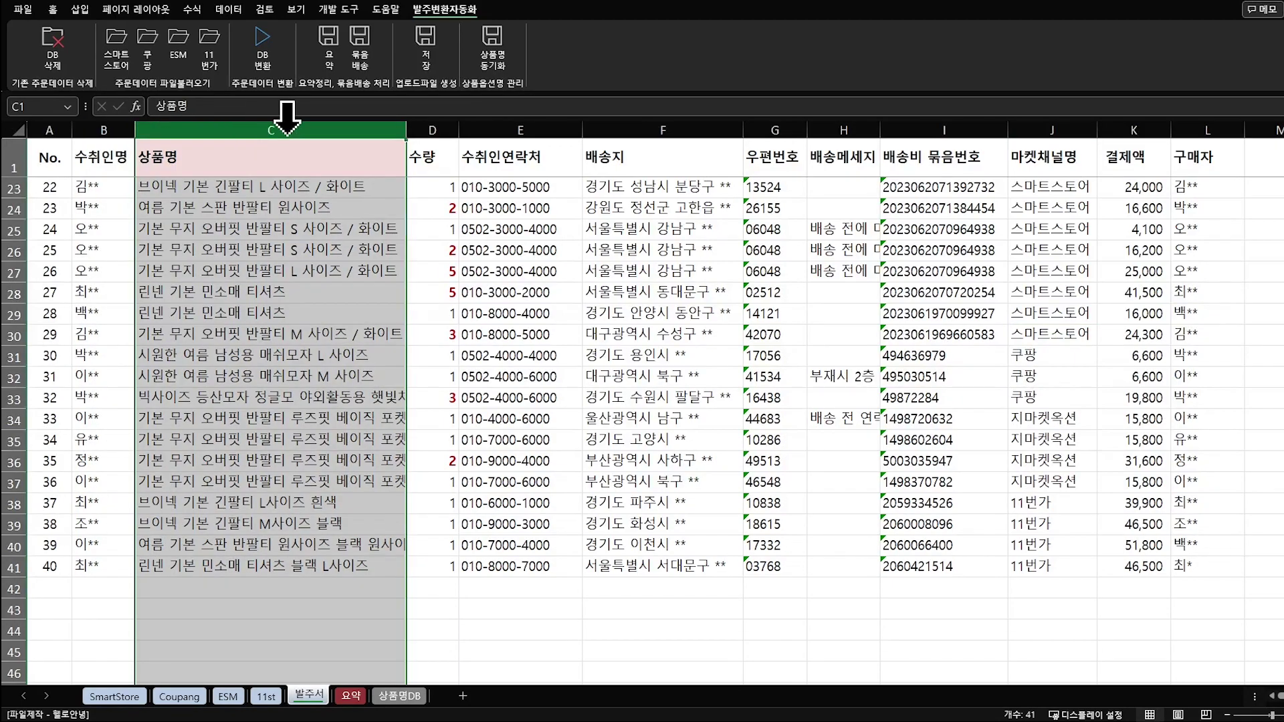
pyautogui.click(434, 129)
pyautogui.click(522, 130)
pyautogui.click(657, 130)
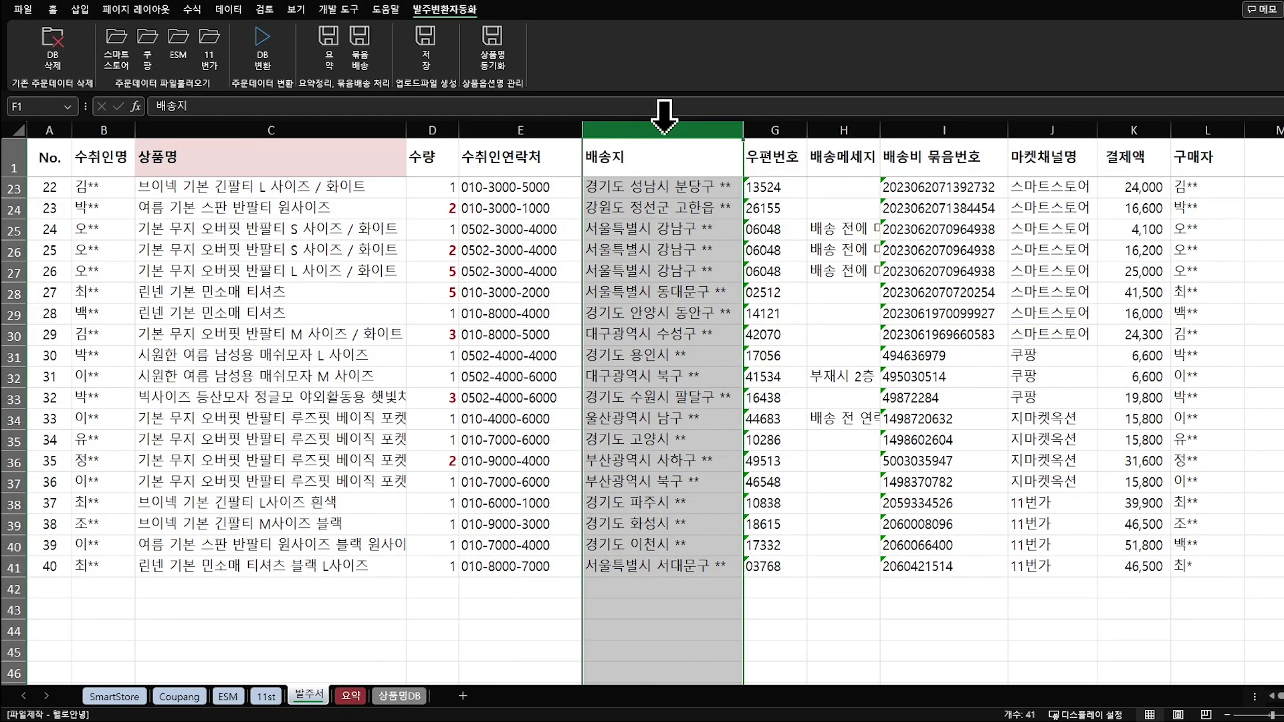
pyautogui.click(776, 130)
pyautogui.click(846, 129)
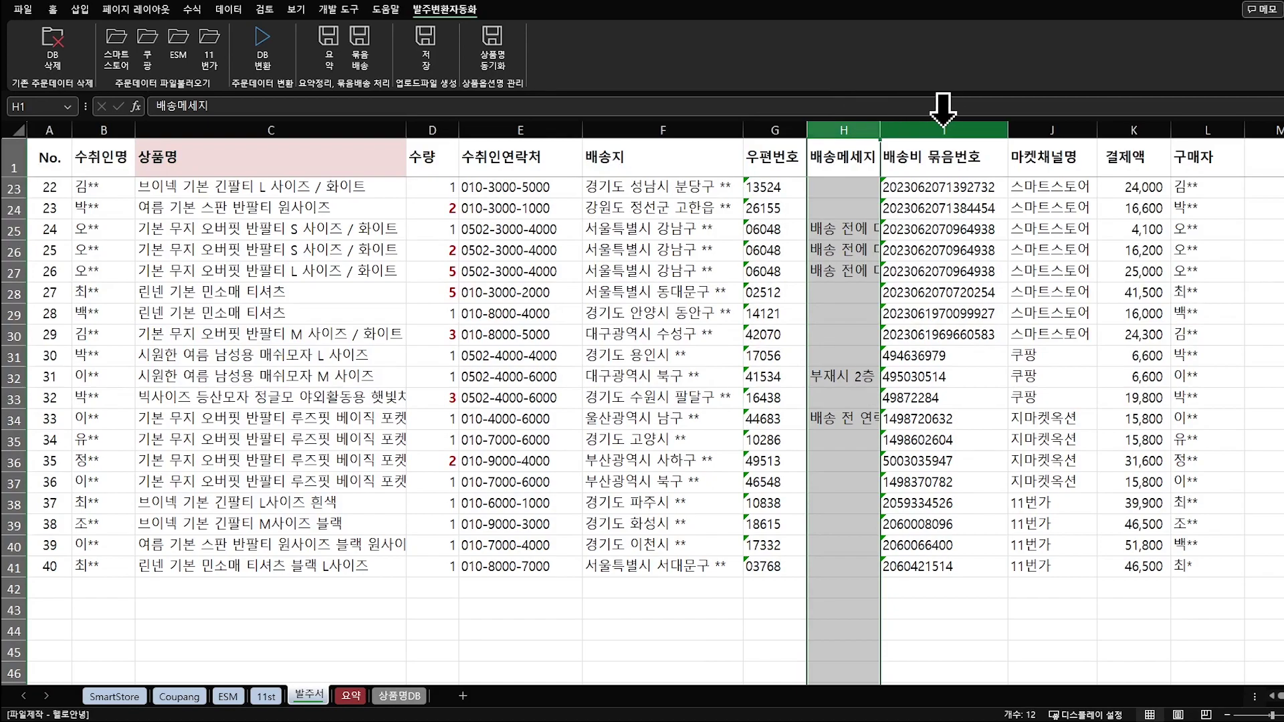
pyautogui.click(945, 130)
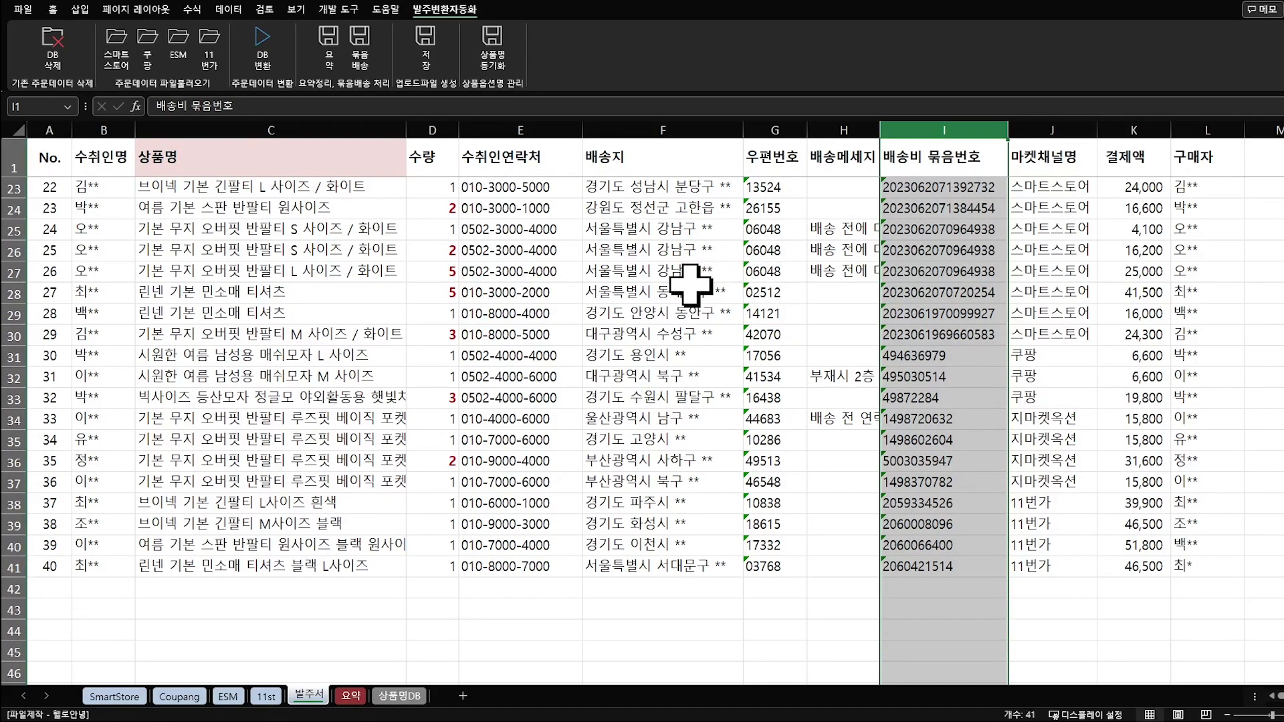
# Step: Widen the 상품명 column of the 발주서 sheet until the longest product names fit fully
pyautogui.click(271, 439)
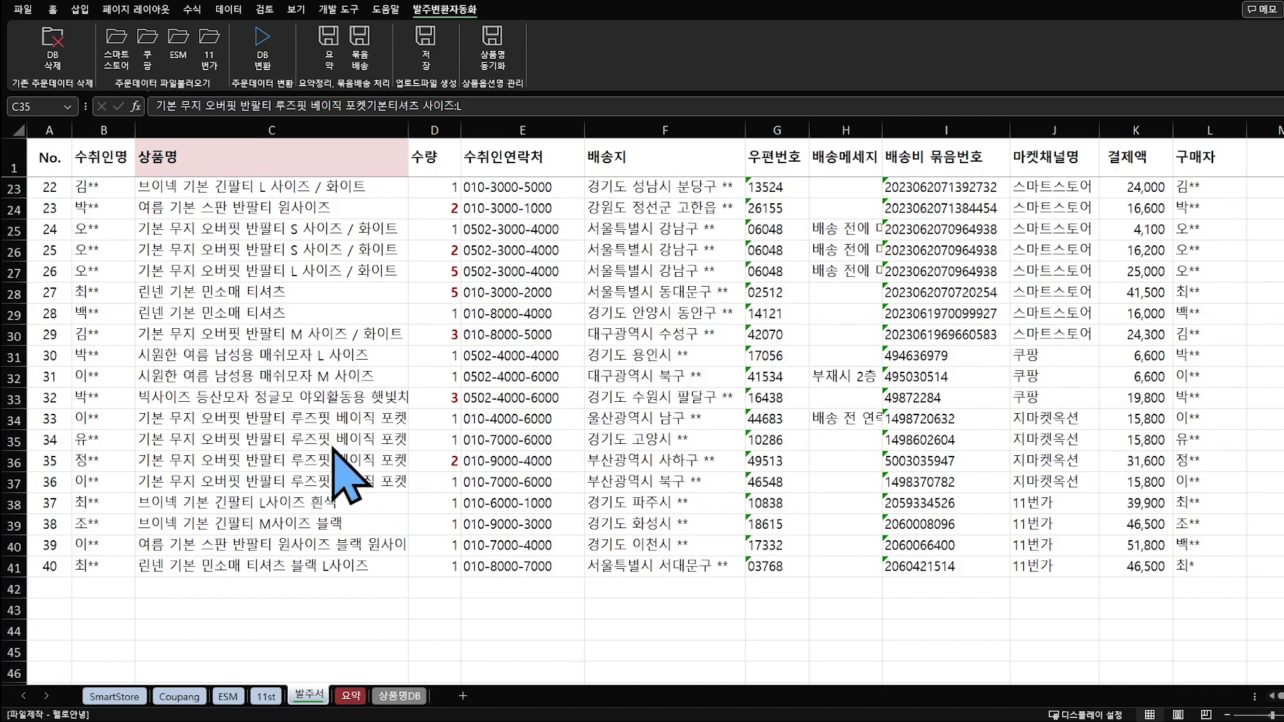
pyautogui.press('Up')
pyautogui.press('Up')
pyautogui.press('Up')
pyautogui.press('Up')
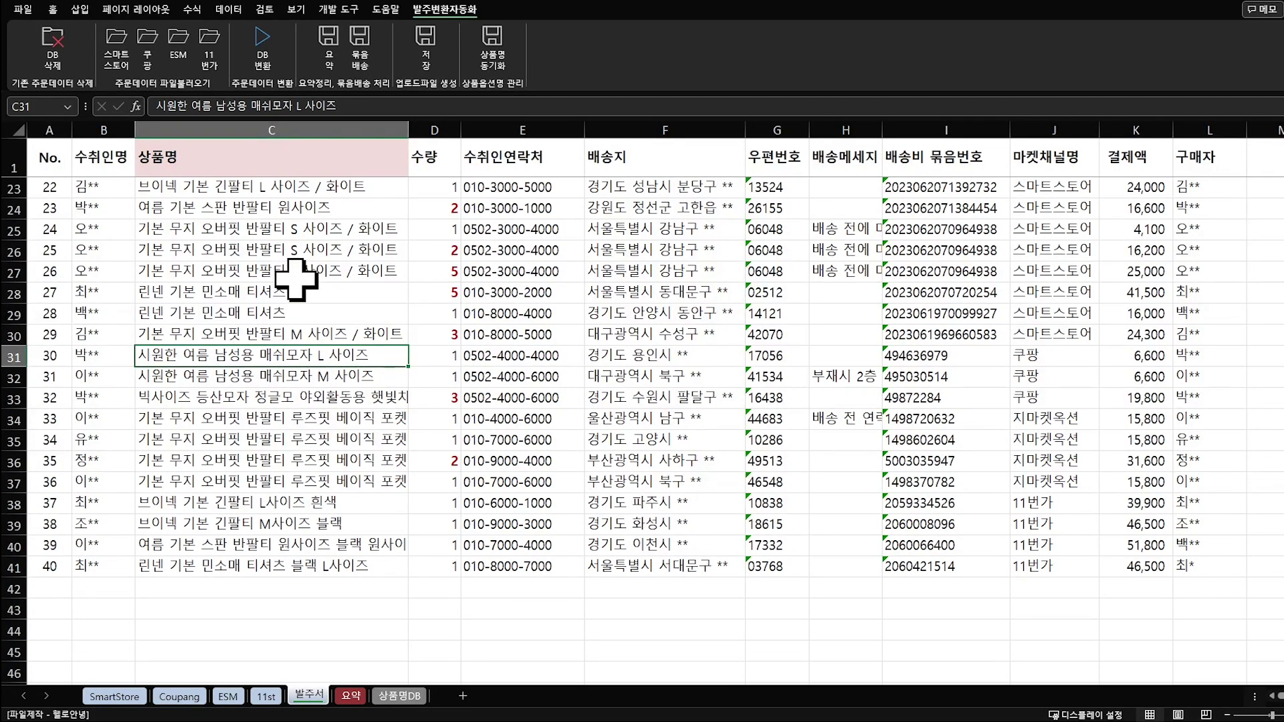
pyautogui.click(266, 435)
pyautogui.moveTo(408, 129); pyautogui.dragTo(582, 134)
pyautogui.click(545, 144)
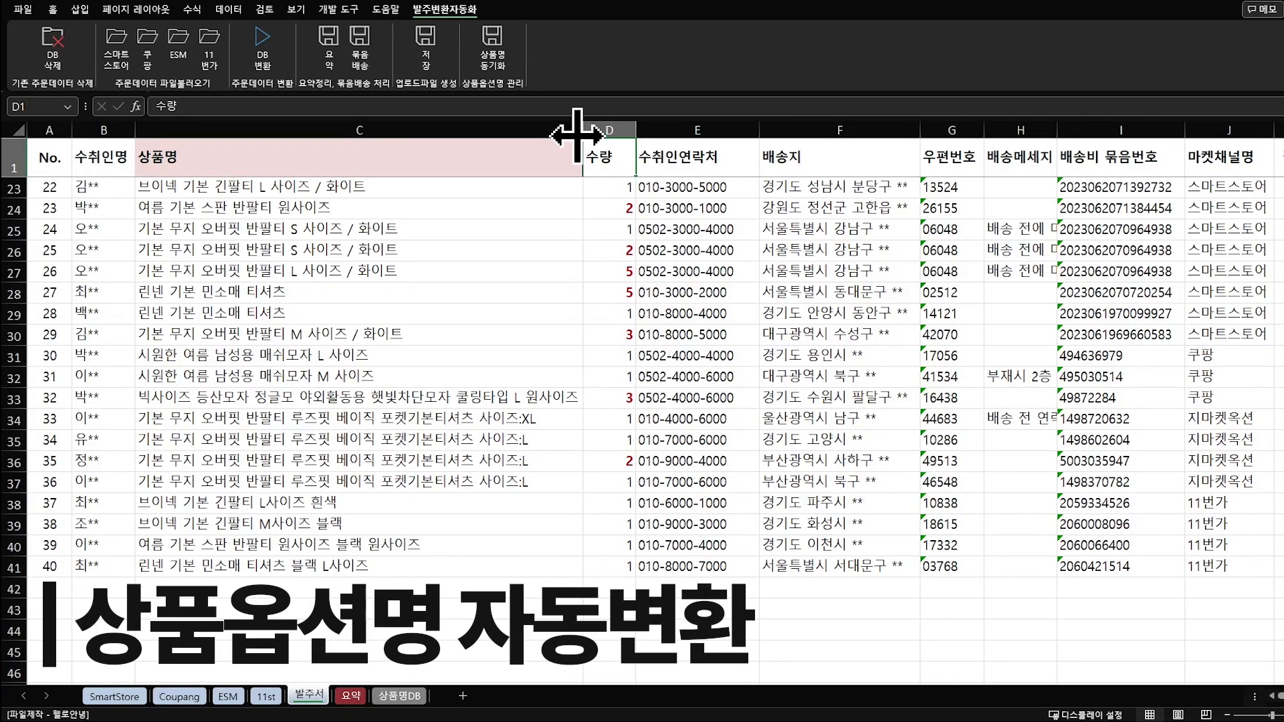
# Step: Synchronize the product option names into the 상품명DB sheet and look over the 상품명 and 변환희망상품명 columns
pyautogui.click(495, 89)
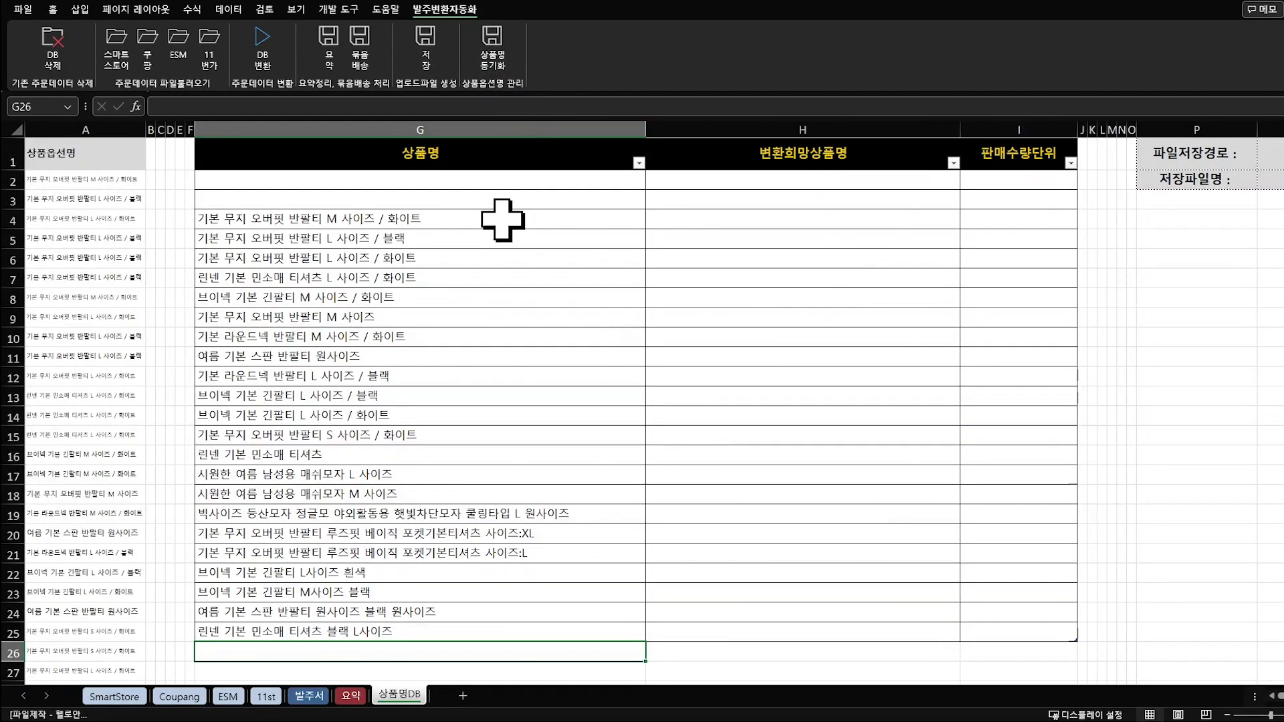
pyautogui.click(366, 224)
pyautogui.moveTo(367, 224); pyautogui.dragTo(345, 628)
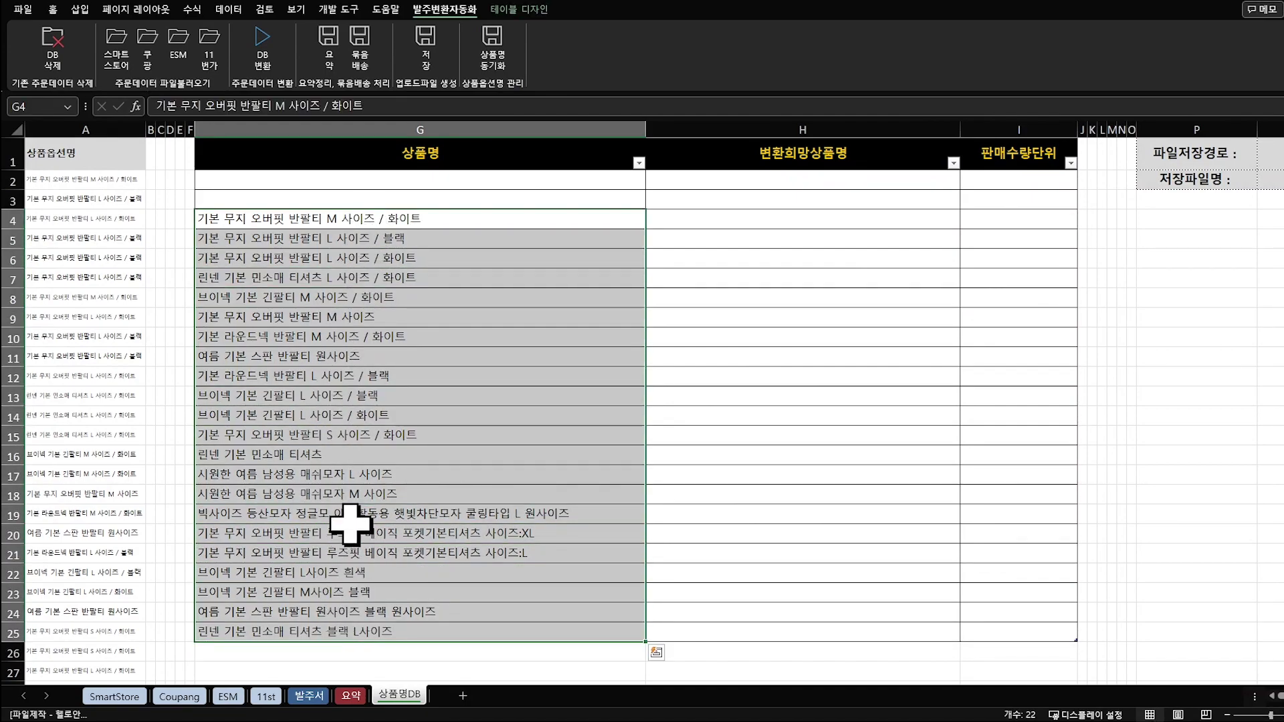
pyautogui.moveTo(383, 224); pyautogui.dragTo(416, 623)
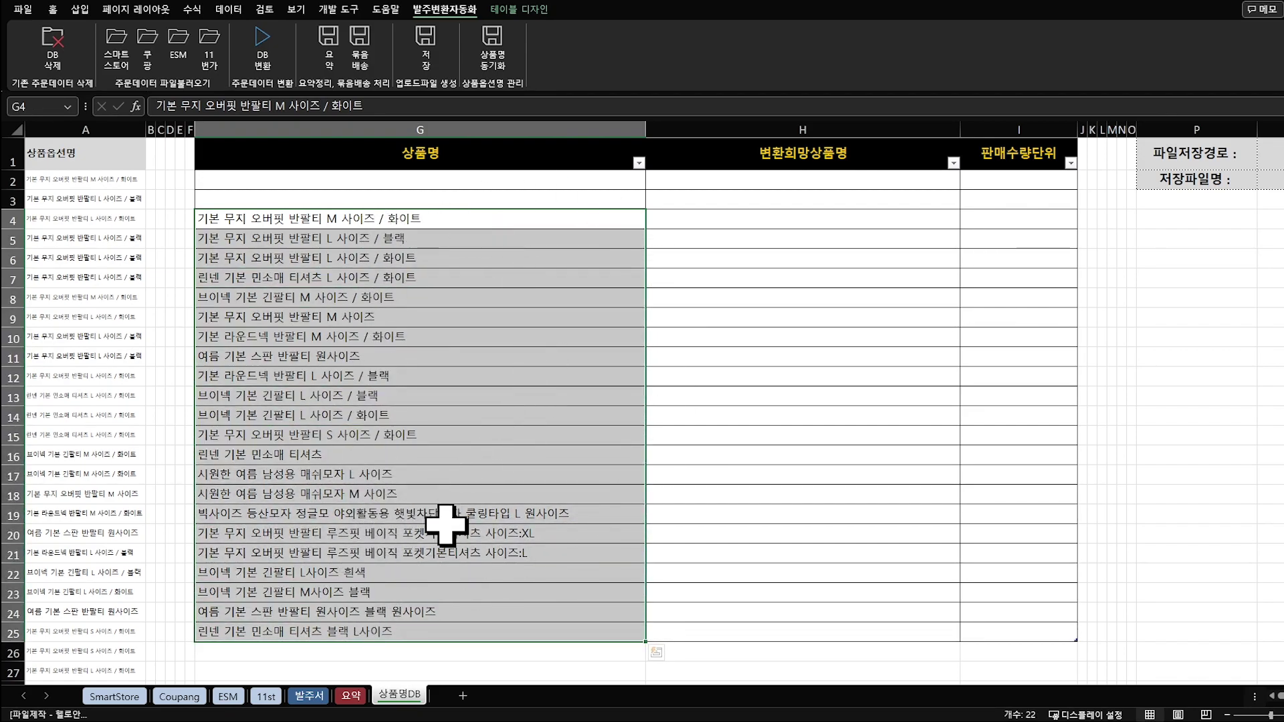
pyautogui.moveTo(709, 224); pyautogui.dragTo(695, 626)
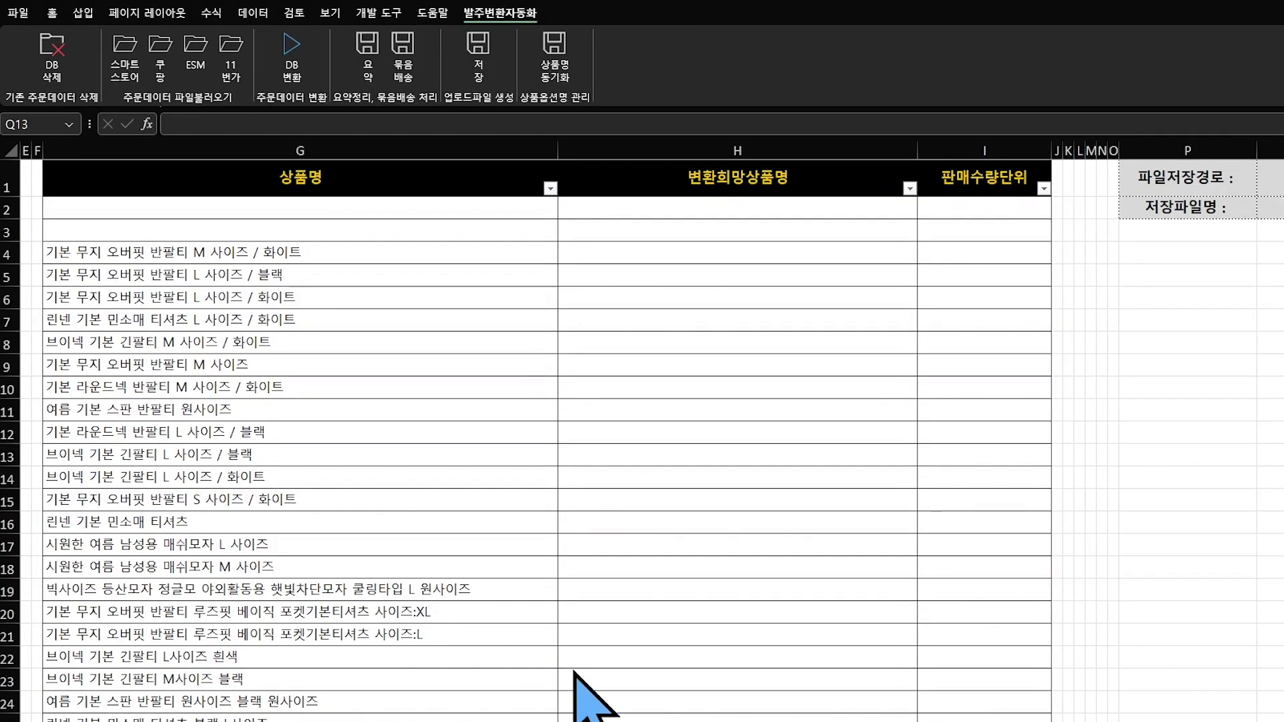
# Step: Paste the copied short product names into the 변환희망상품명 column of 상품명DB, starting at H4 with 오버핏 반팔티 M / 화이트
pyautogui.click(375, 219)
pyautogui.moveTo(248, 253); pyautogui.dragTo(226, 717)
pyautogui.moveTo(653, 252); pyautogui.dragTo(626, 713)
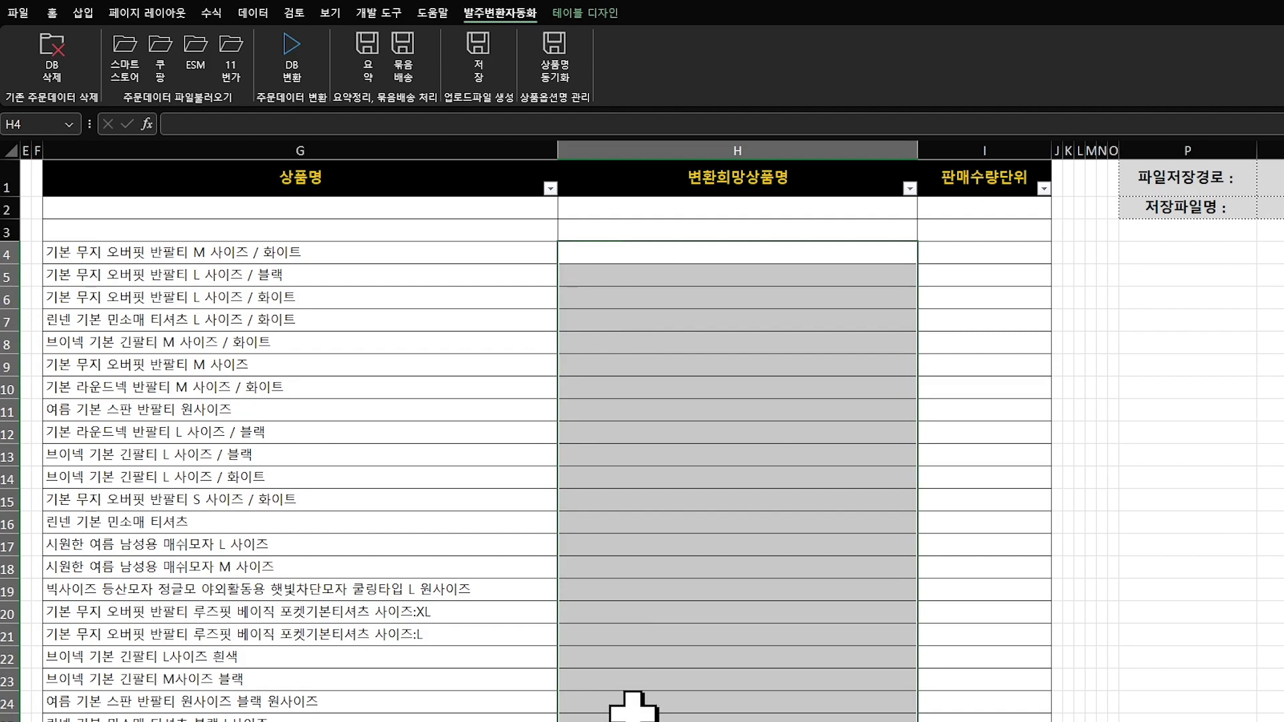
pyautogui.hotkey('ctrl', 'v')
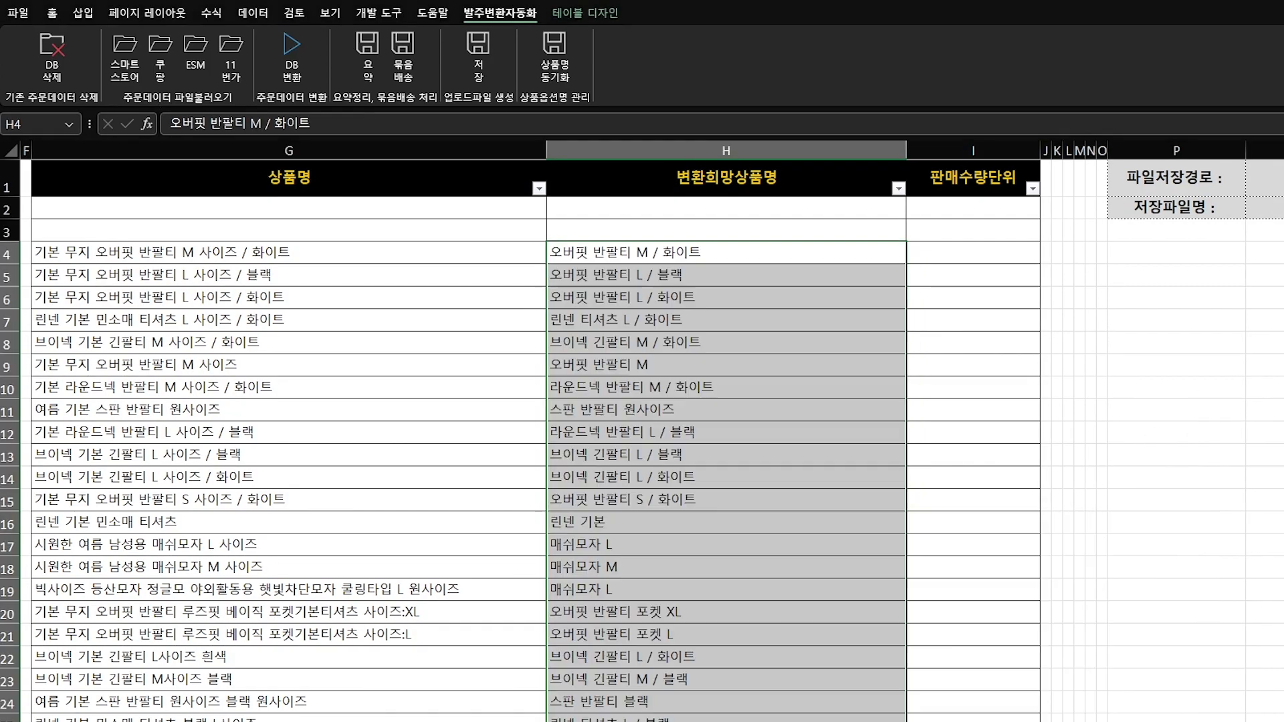
# Step: Compare the original names in the 상품명 column with the short names in the 변환희망상품명 column
pyautogui.click(783, 254)
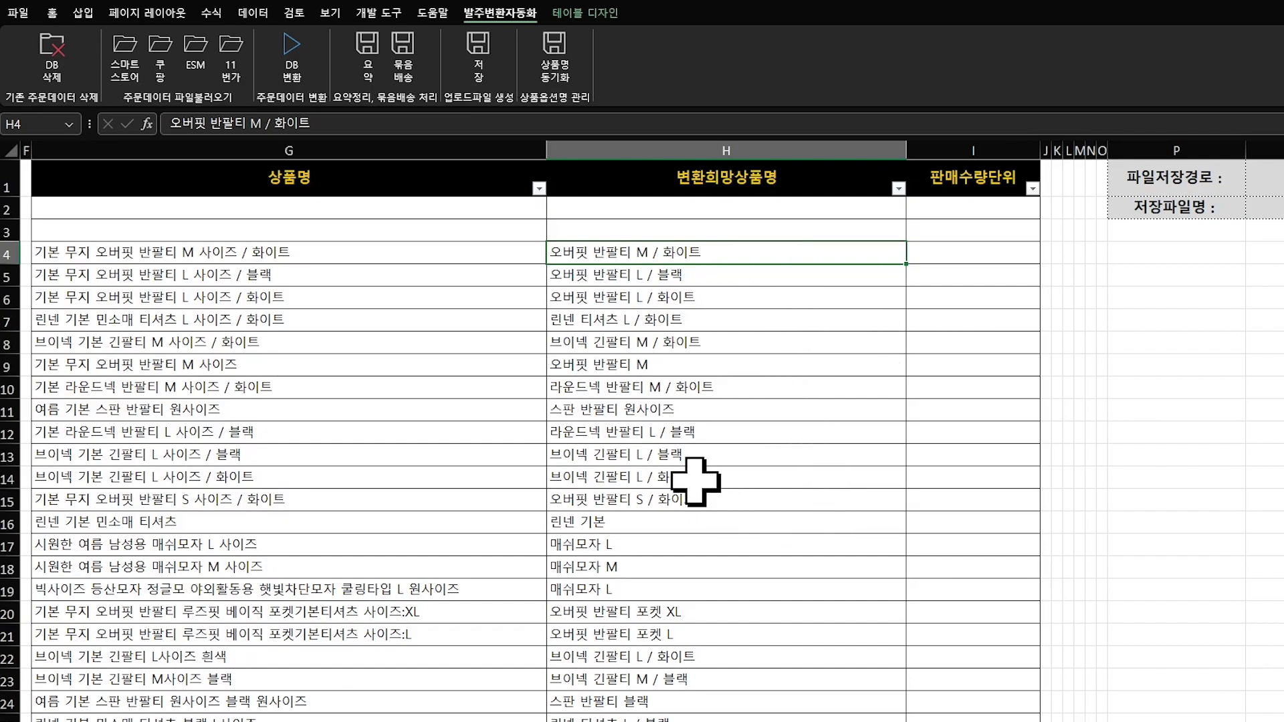
pyautogui.click(699, 173)
pyautogui.click(675, 261)
pyautogui.moveTo(674, 261); pyautogui.dragTo(654, 616)
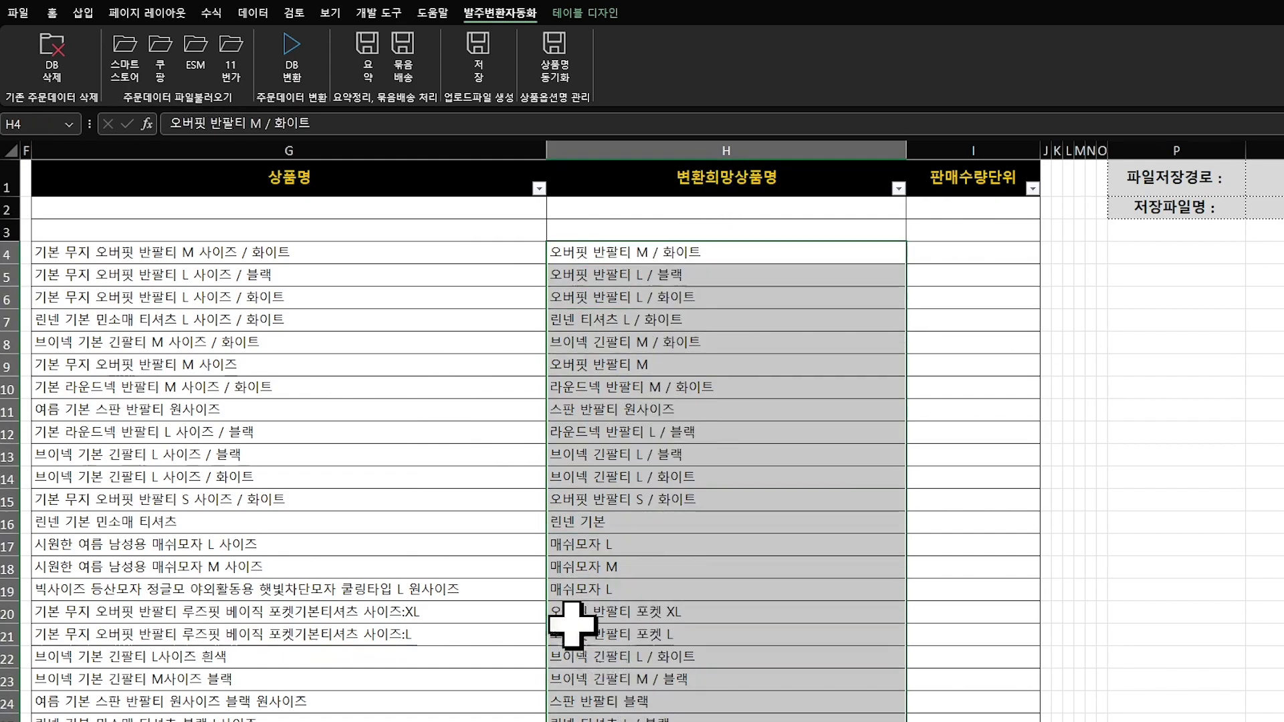
pyautogui.moveTo(307, 260); pyautogui.dragTo(302, 705)
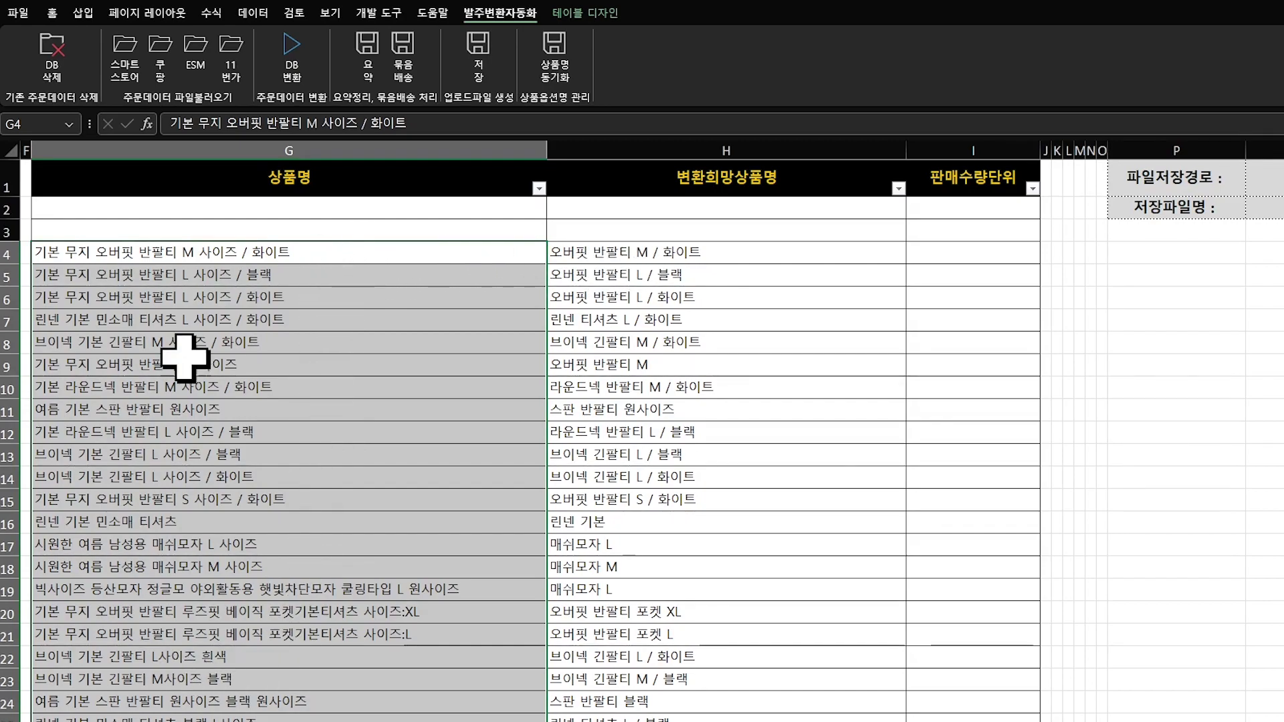
pyautogui.moveTo(616, 252); pyautogui.dragTo(621, 707)
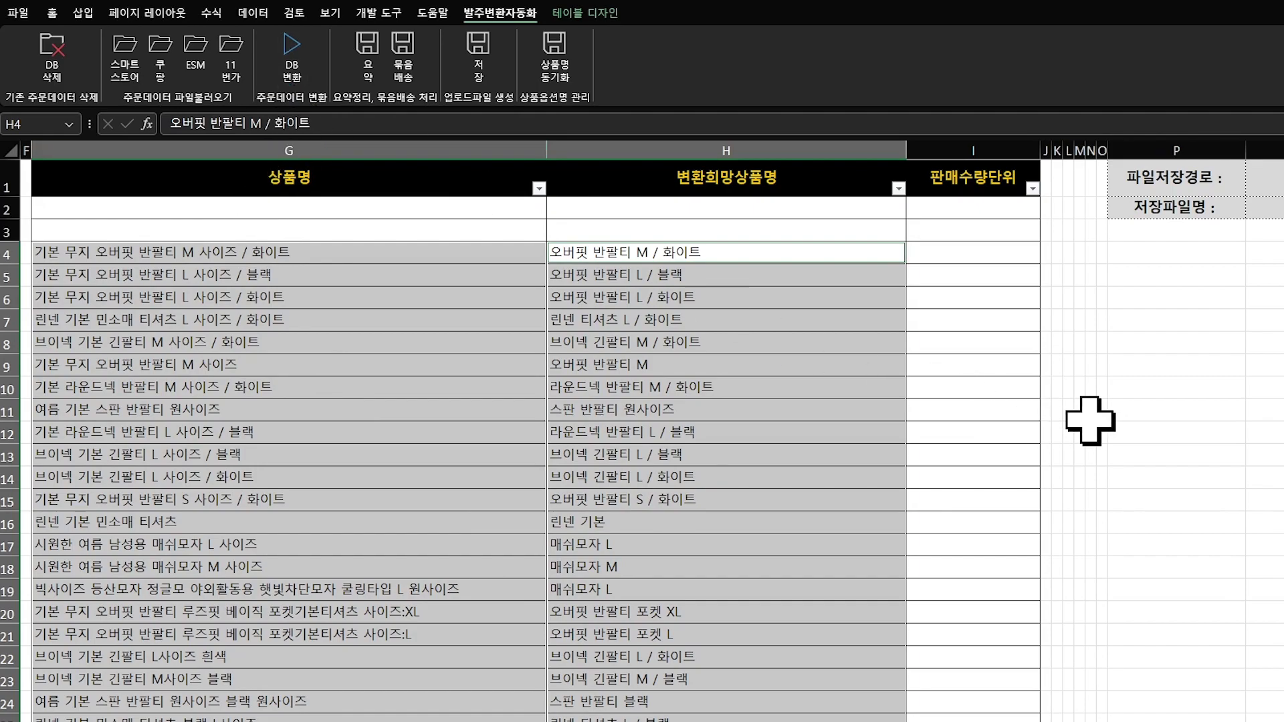
pyautogui.click(648, 274)
pyautogui.hotkey('ctrl', 'space')
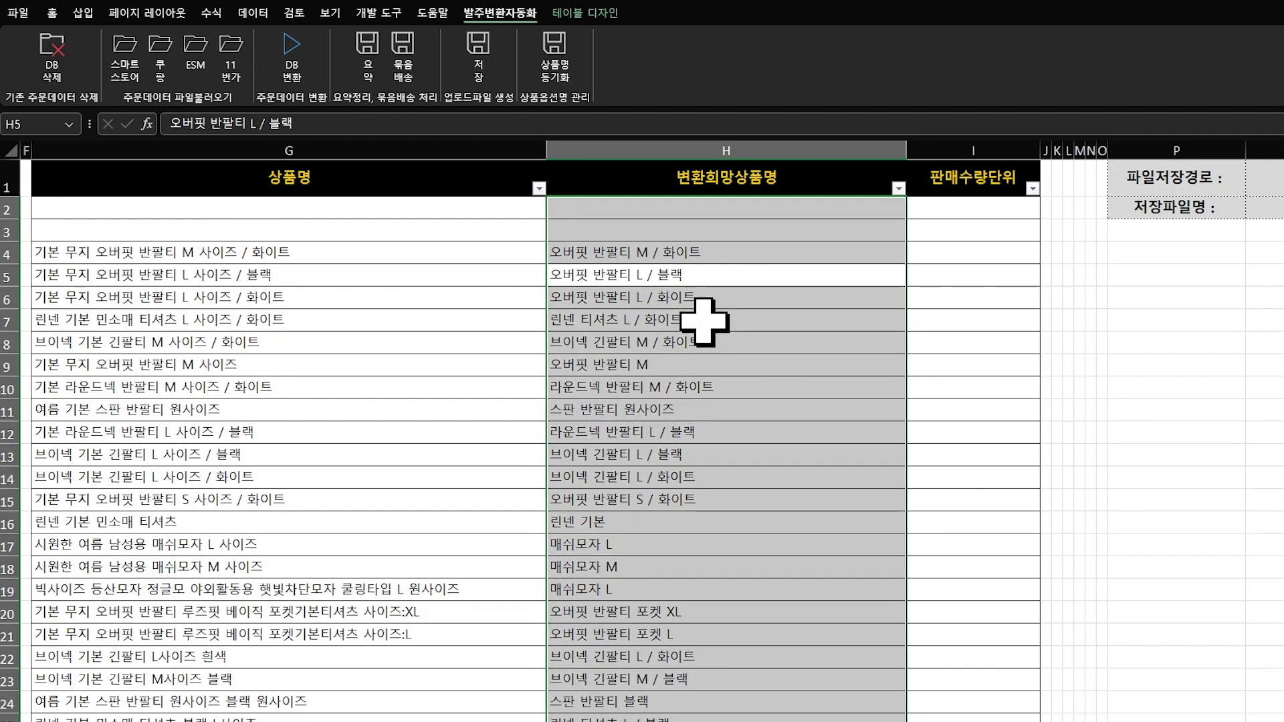
# Step: Check the unconverted product names in the 발주서 sheet, and return to the 상품명DB sheet
pyautogui.hotkey('ctrl', 'pageup')
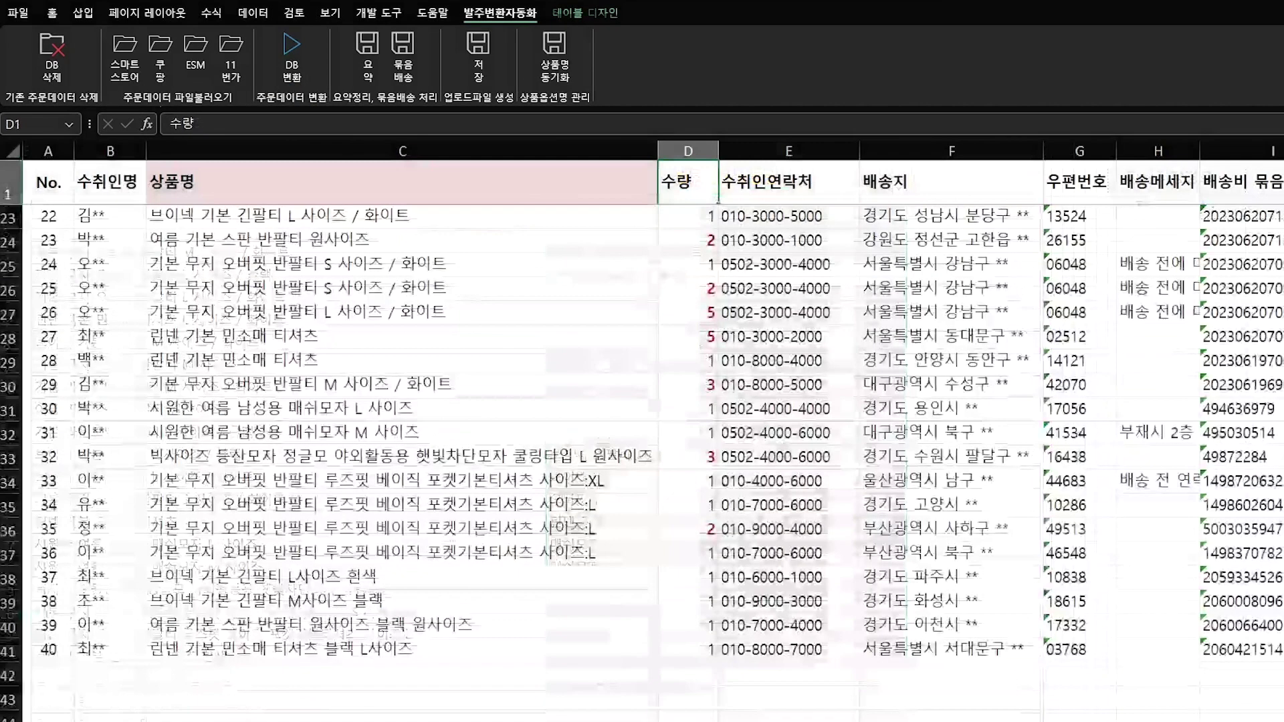
pyautogui.moveTo(333, 238); pyautogui.dragTo(301, 625)
pyautogui.hotkey('ctrl', 'pagedown')
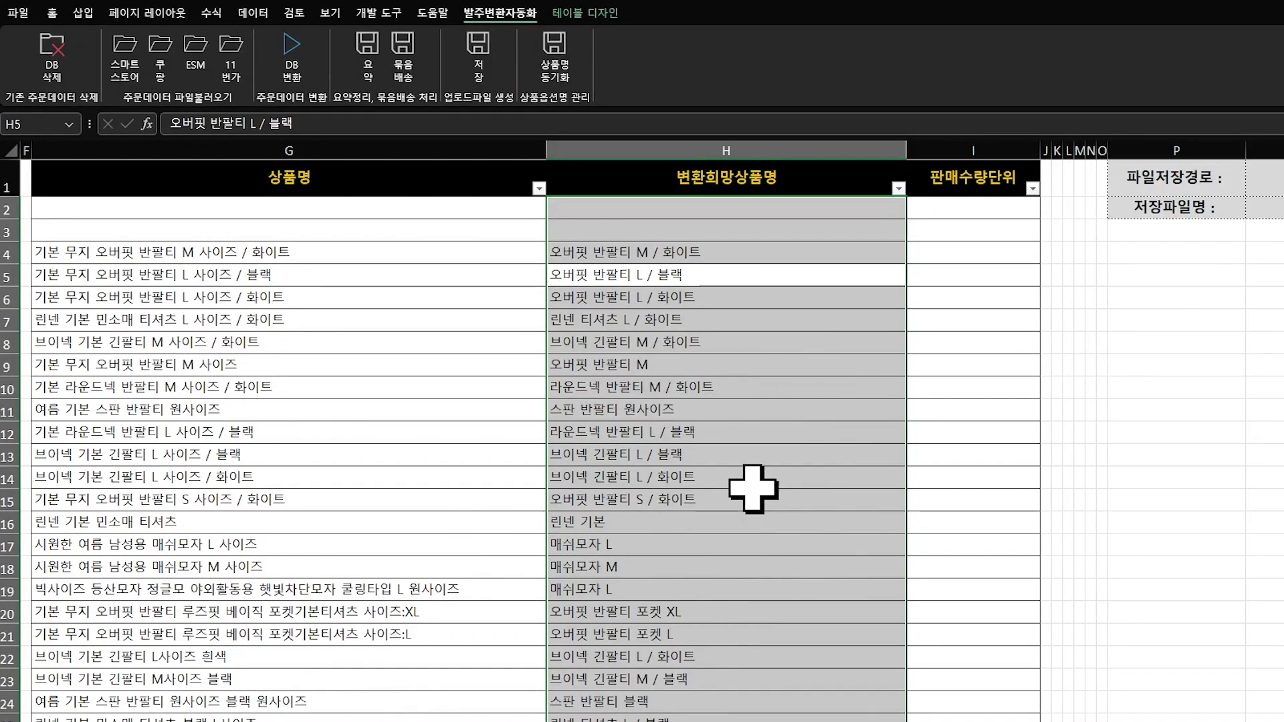
# Step: Convert the order data again using the 변환희망상품명 names and check the 상품명 column of the 발주서 sheet
pyautogui.click(295, 84)
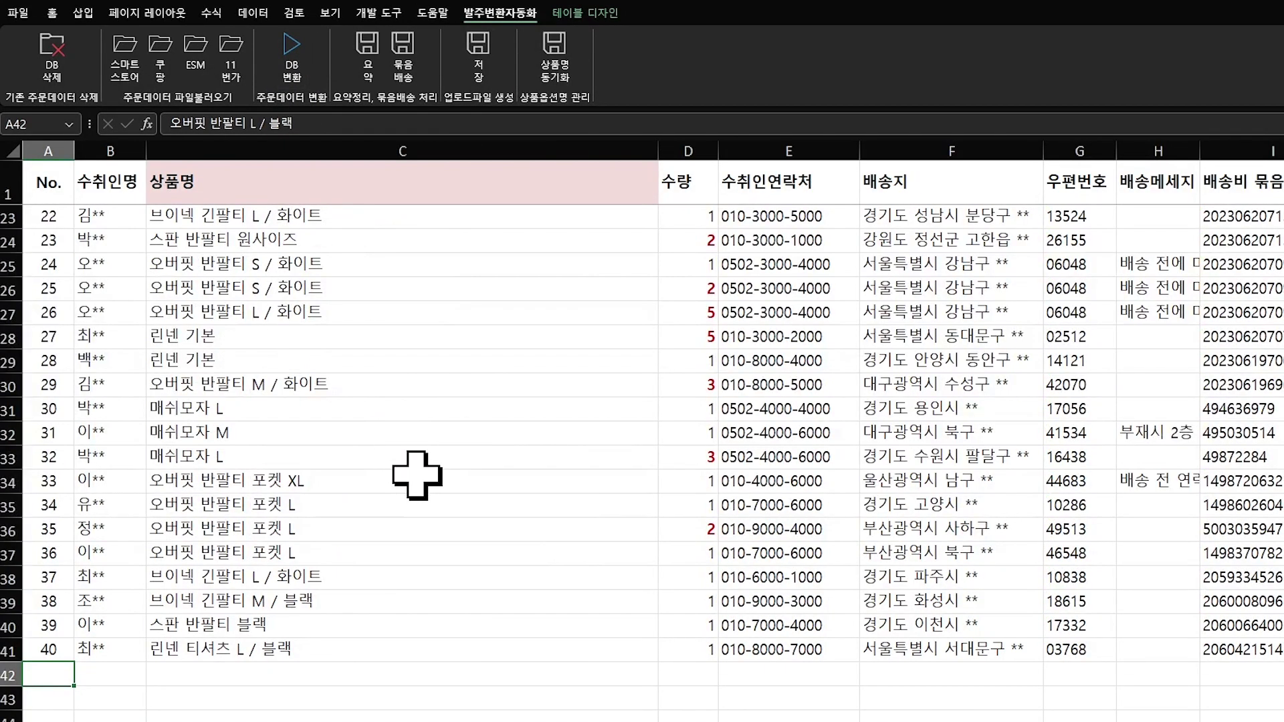
pyautogui.scroll(7, 416, 476)
pyautogui.click(392, 309)
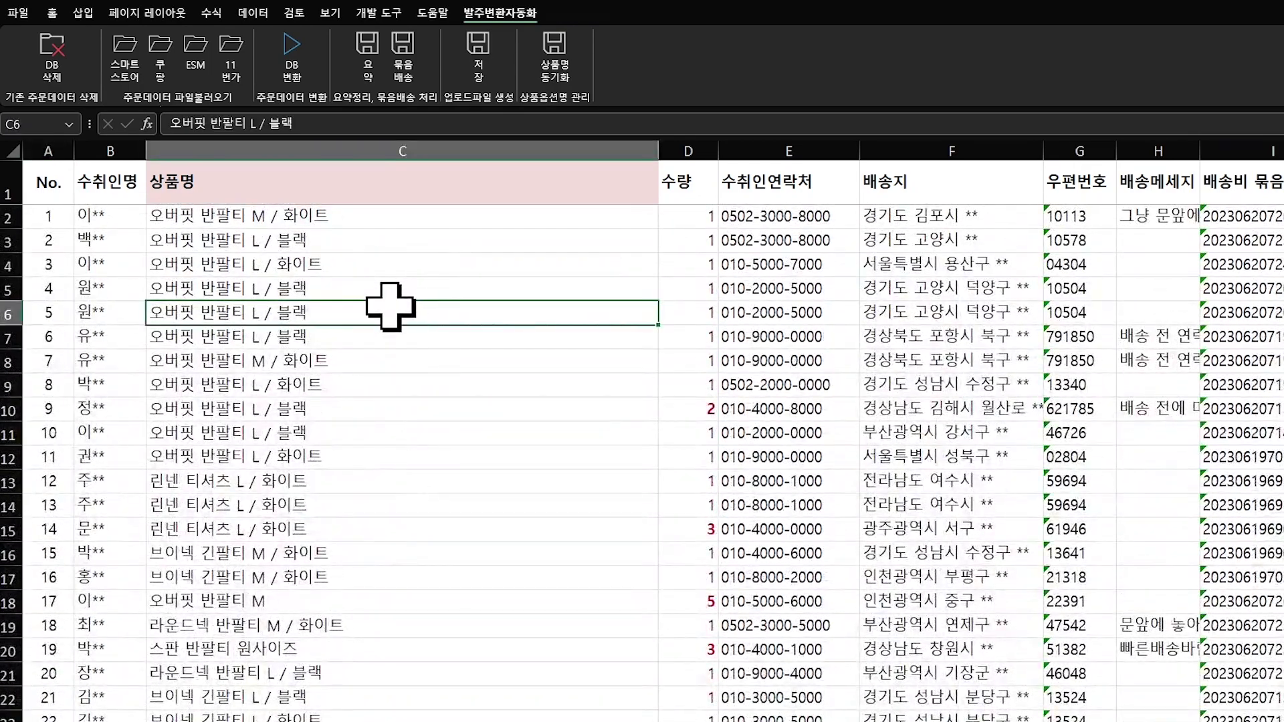
pyautogui.hotkey('ctrl', 'space')
pyautogui.scroll(-7, 428, 401)
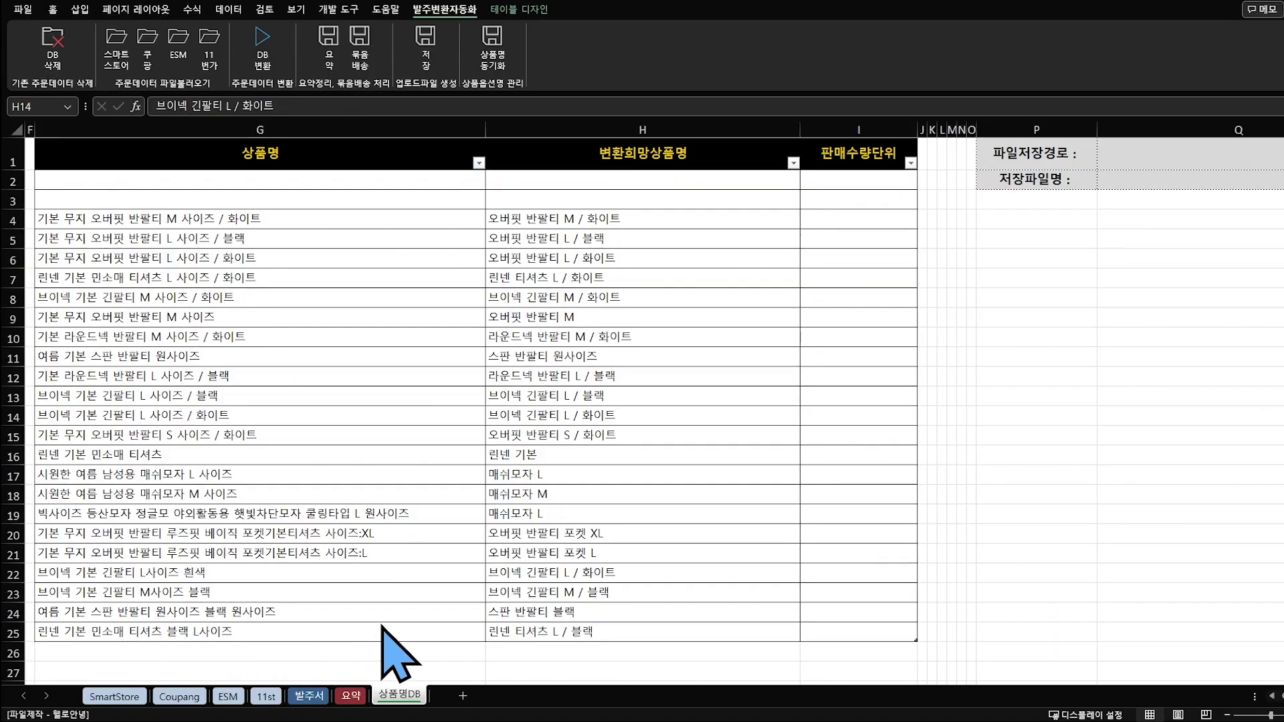
# Step: Fill G14:H14 and G22:H22 in the 상품명DB sheet with yellow to mark both variants of 브이넥 긴팔티 L / 화이트
pyautogui.click(453, 562)
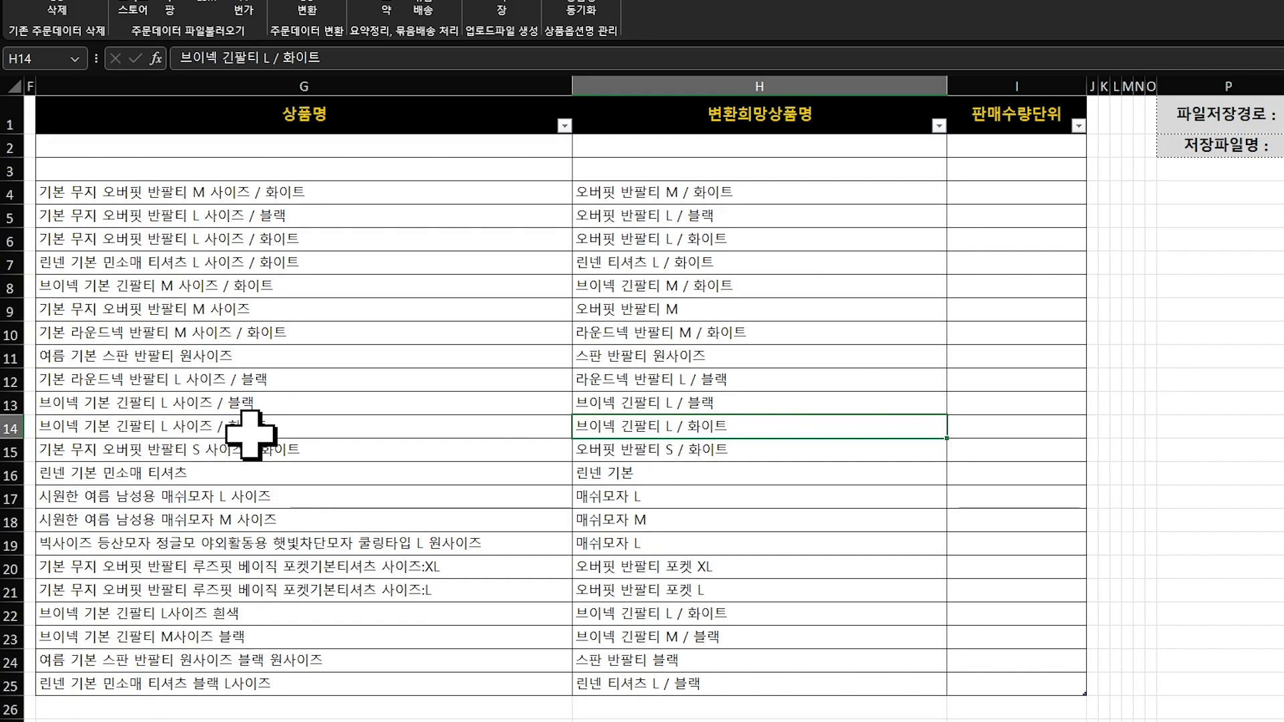
pyautogui.moveTo(531, 430); pyautogui.dragTo(664, 424)
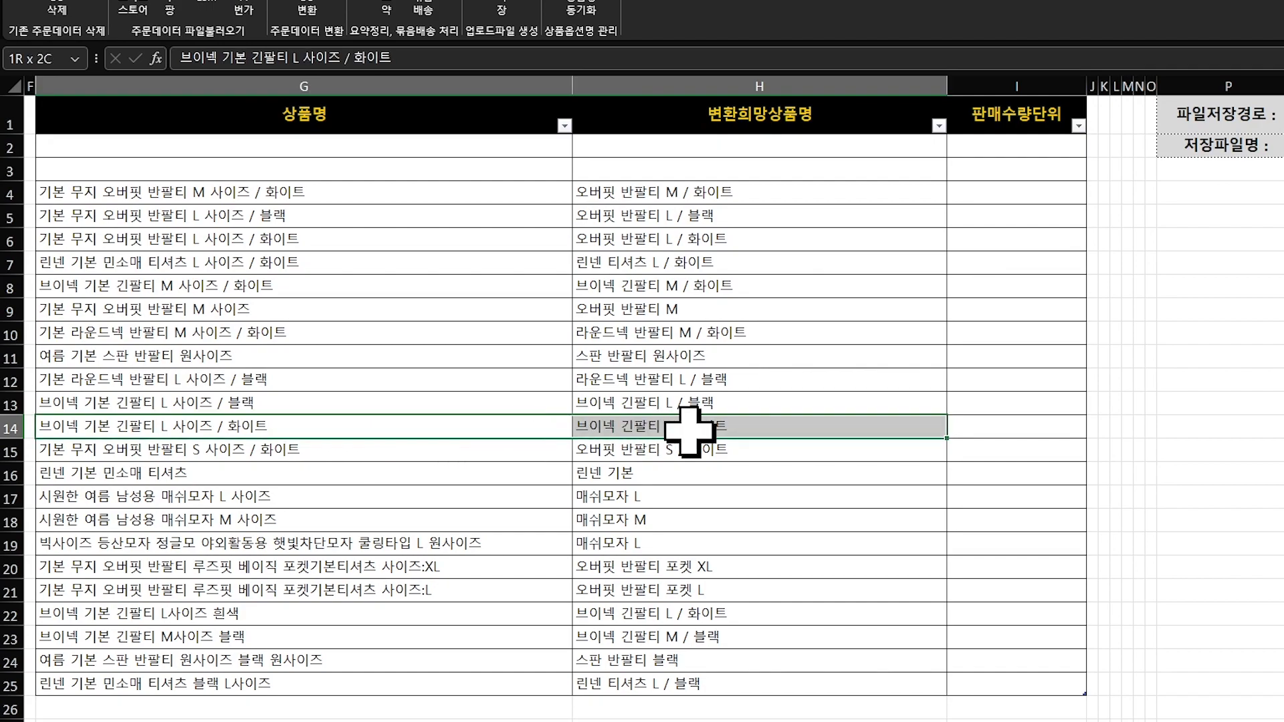
pyautogui.scroll(8, 362, 12)
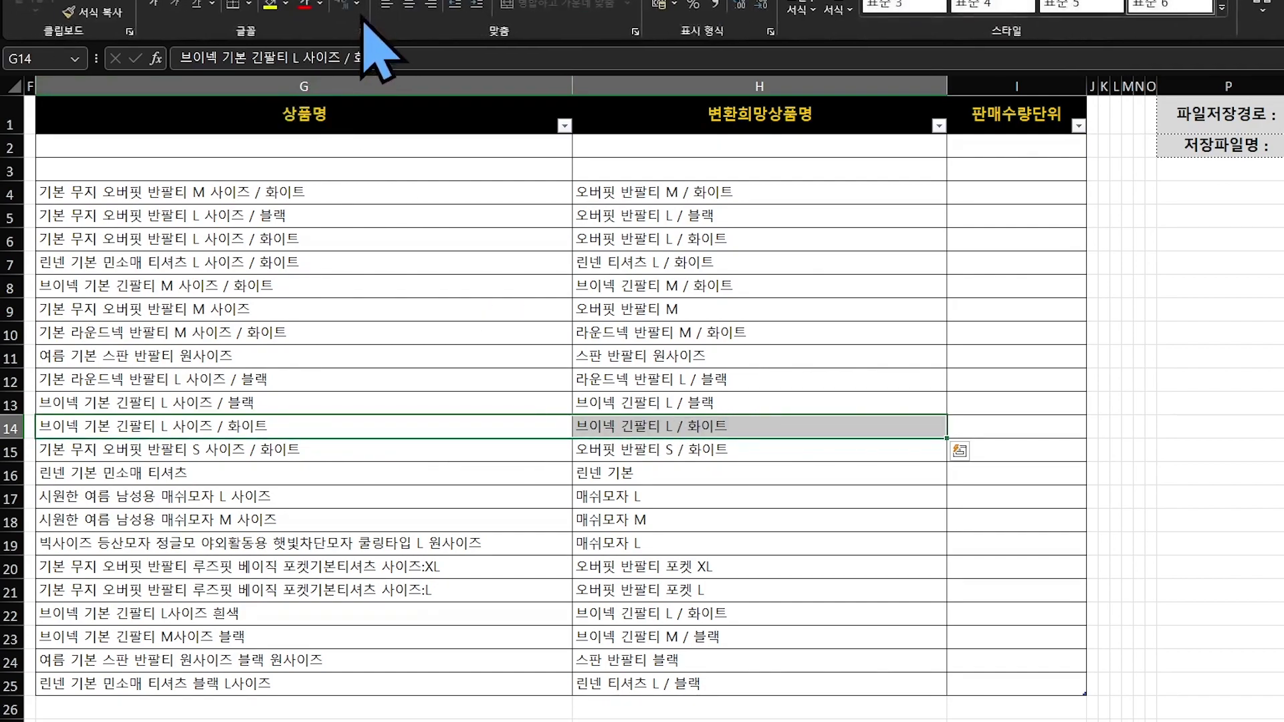
pyautogui.click(270, 5)
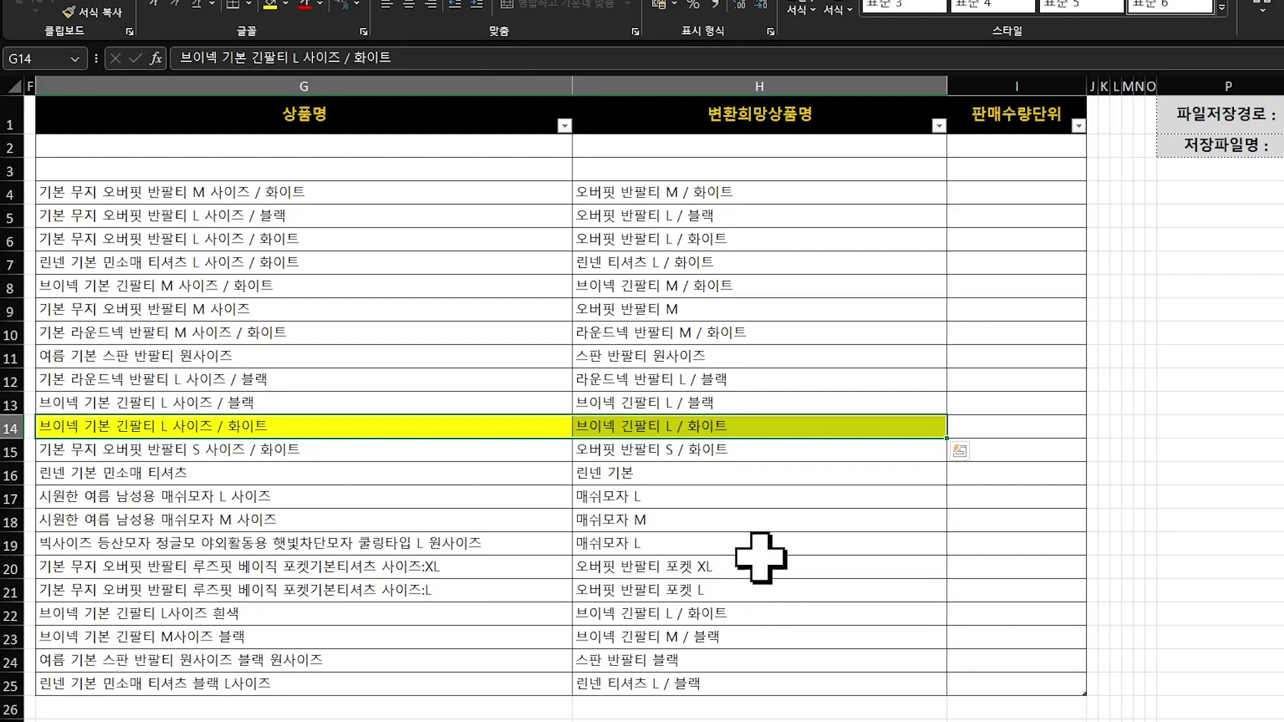
pyautogui.click(291, 619)
pyautogui.click(270, 8)
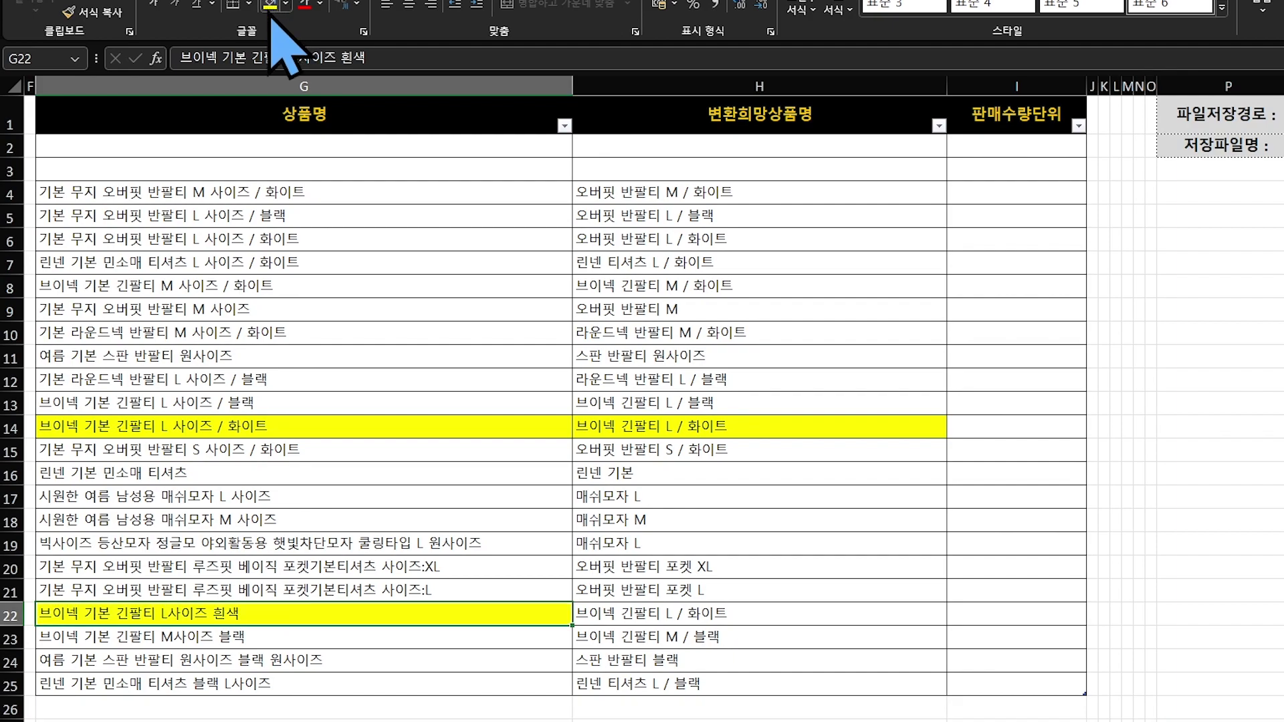
pyautogui.keyDown('ctrl'); pyautogui.click(668, 622); pyautogui.keyUp('ctrl')
pyautogui.click(270, 8)
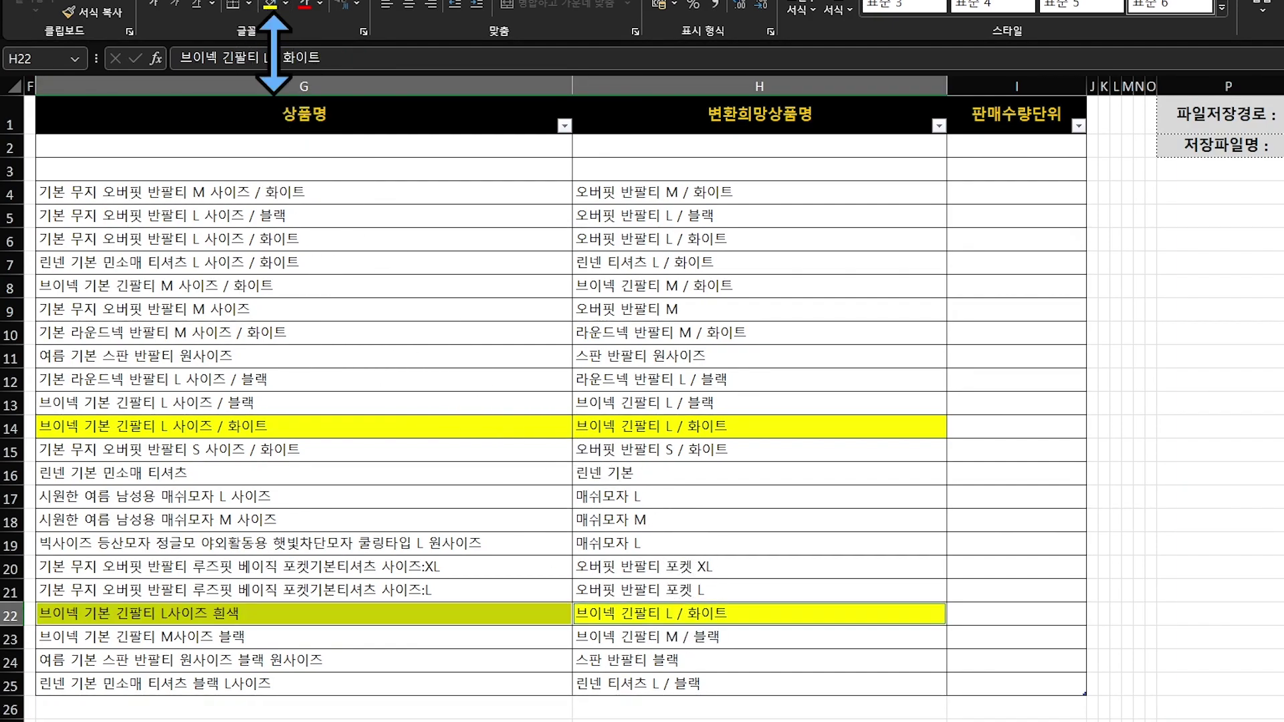
# Step: Compare the converted names in H14 and H22, and examine the 판매수량단위 column of the 상품명DB sheet
pyautogui.click(665, 425)
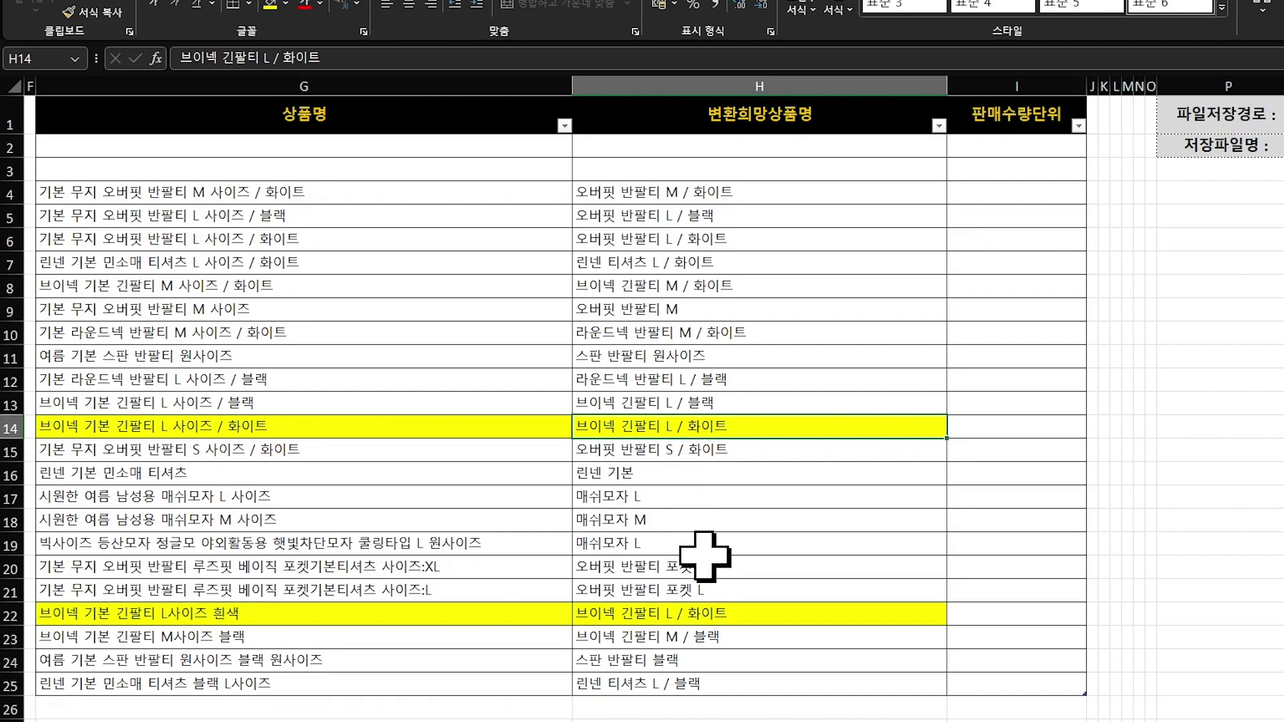
pyautogui.keyDown('ctrl'); pyautogui.click(731, 615); pyautogui.keyUp('ctrl')
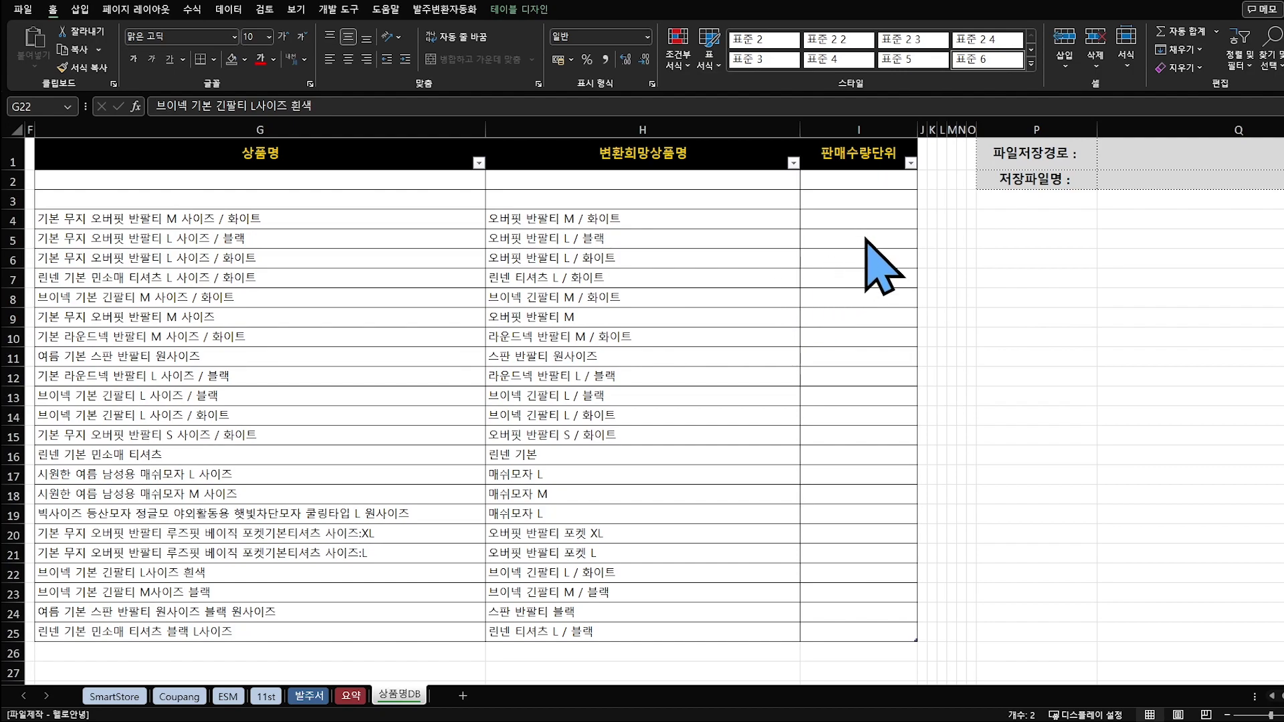
pyautogui.moveTo(829, 209); pyautogui.dragTo(842, 646)
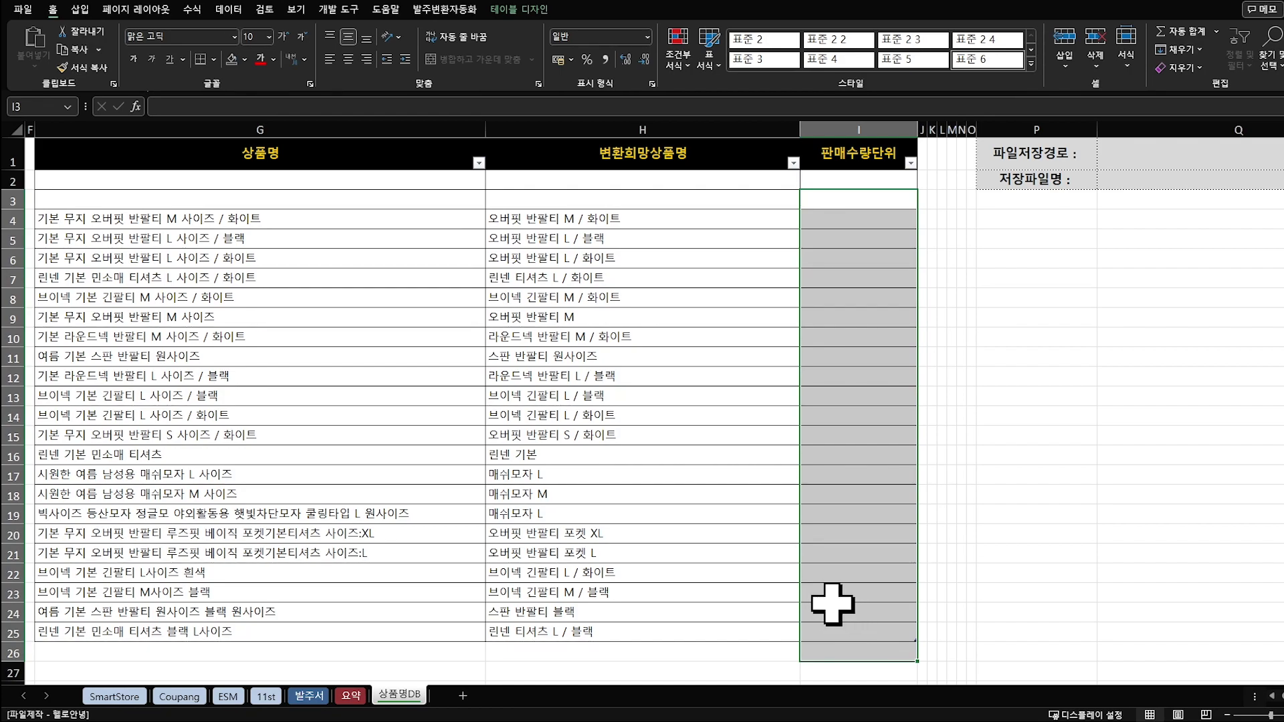
# Step: Narrow the 상품명 column of the 발주서 sheet to suit the shortened product names
pyautogui.click(311, 697)
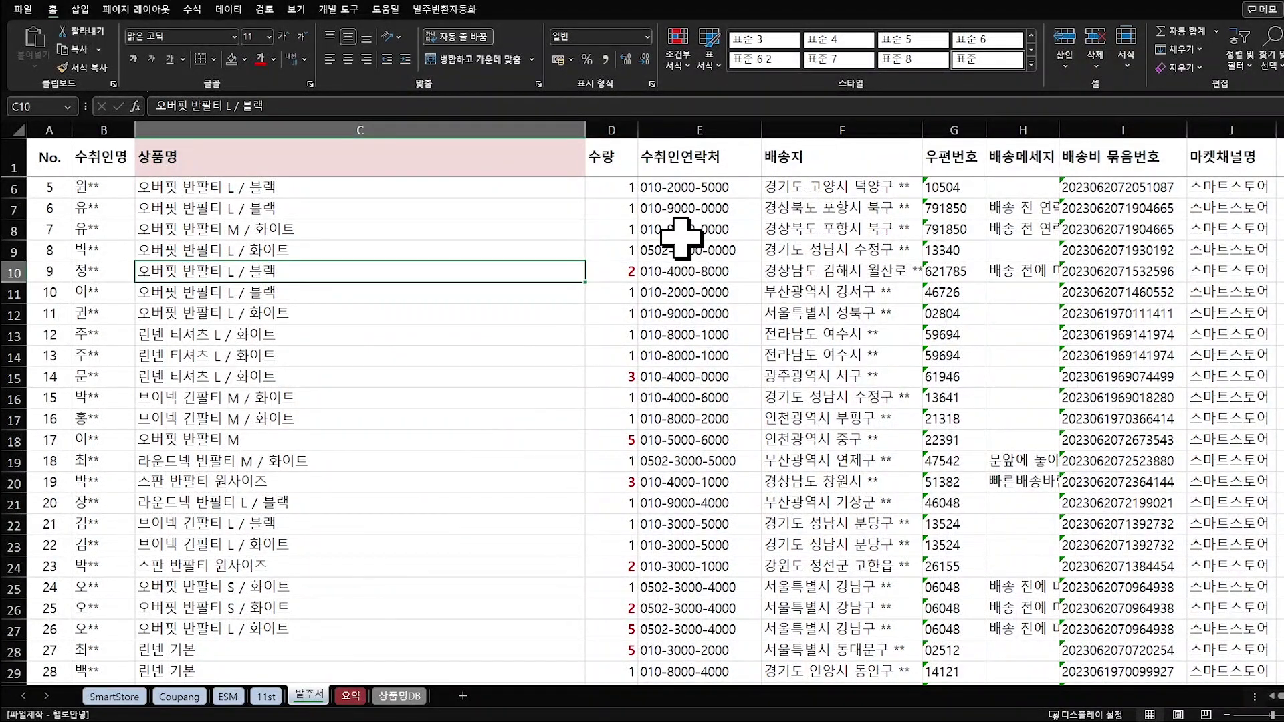
pyautogui.moveTo(587, 131); pyautogui.dragTo(386, 131)
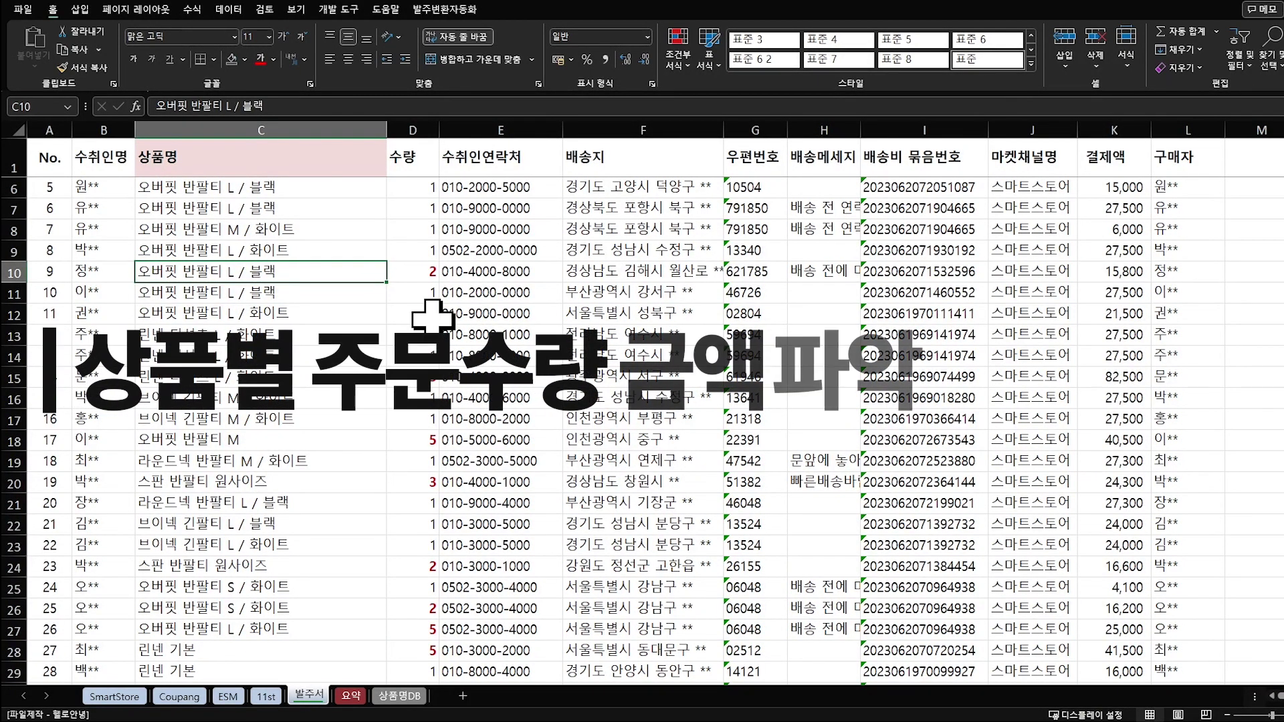
# Step: Generate the per-product order summary in the 요약 sheet and review its 판매수량 and 매출액 columns down to 총합계
pyautogui.click(445, 8)
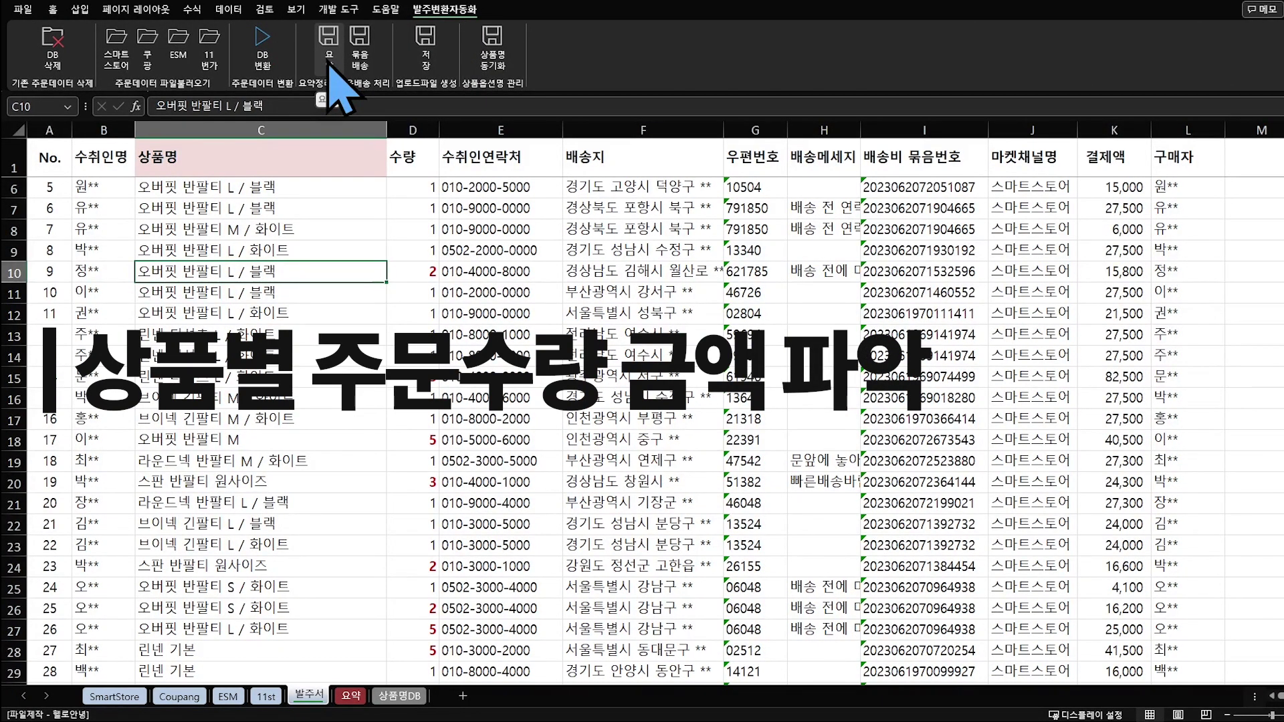
pyautogui.click(329, 66)
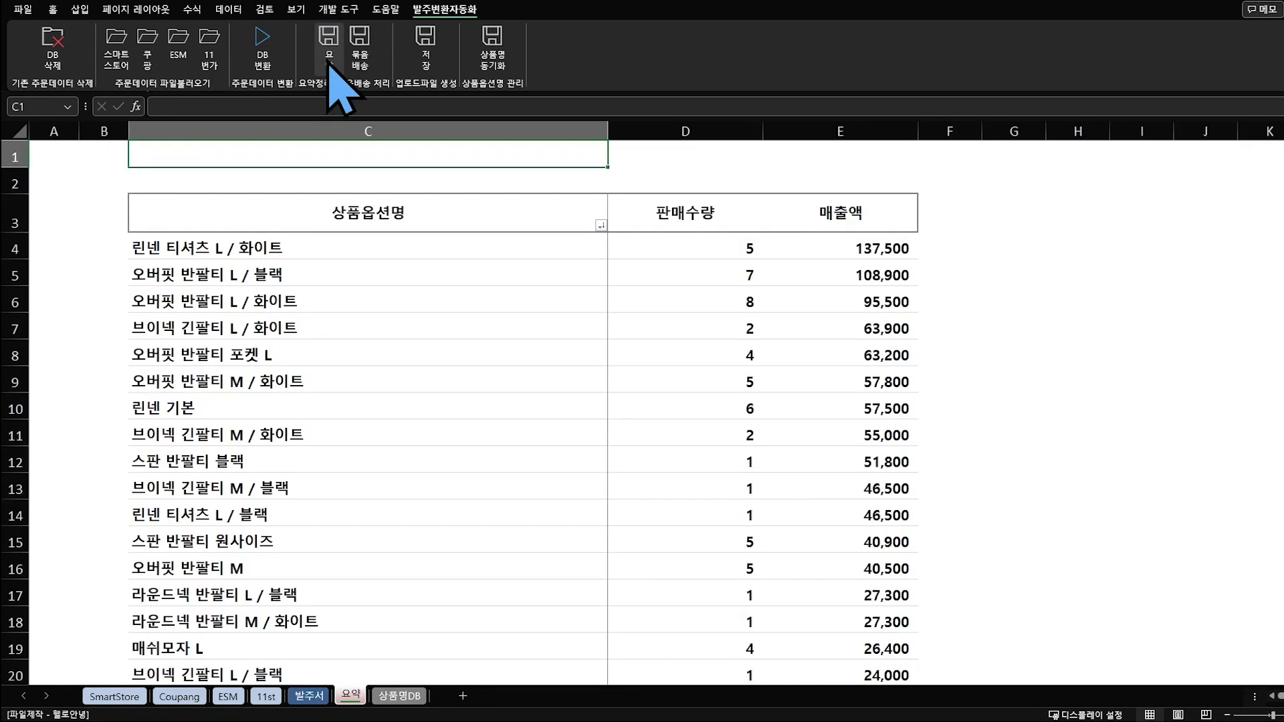
pyautogui.scroll(-2, 373, 272)
pyautogui.scroll(2, 378, 261)
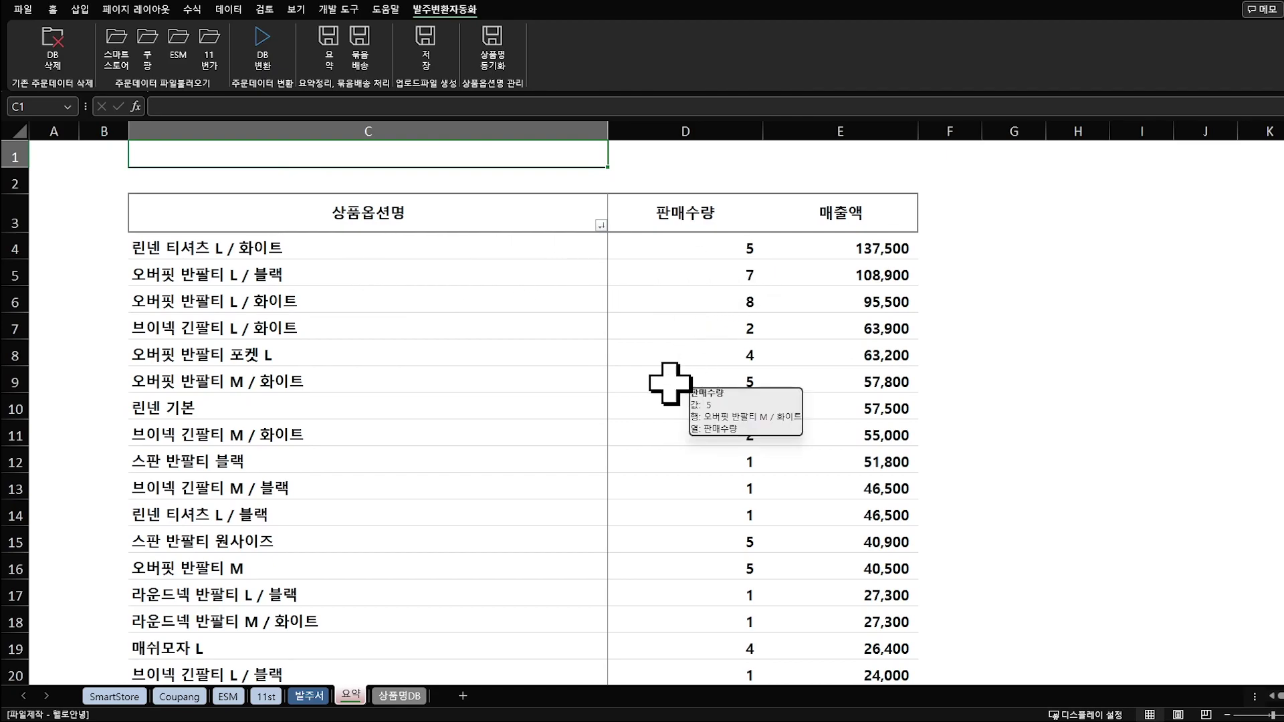
pyautogui.scroll(-2, 585, 379)
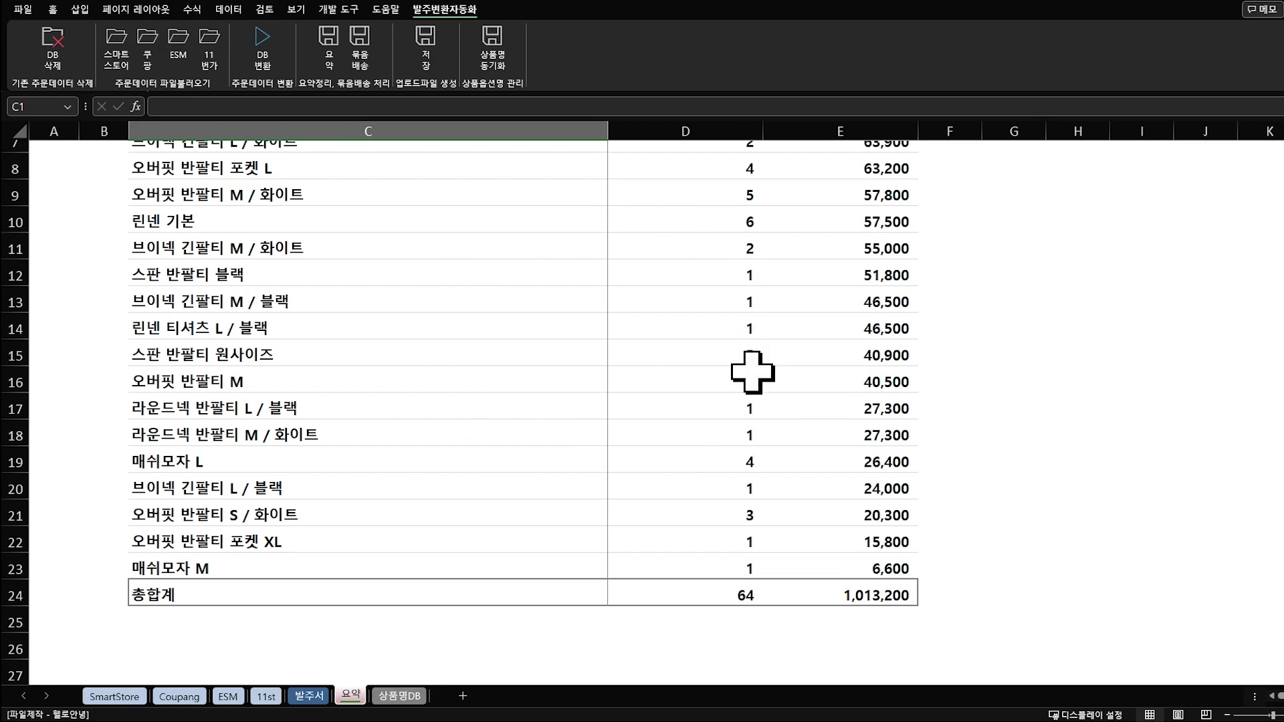
pyautogui.scroll(2, 498, 379)
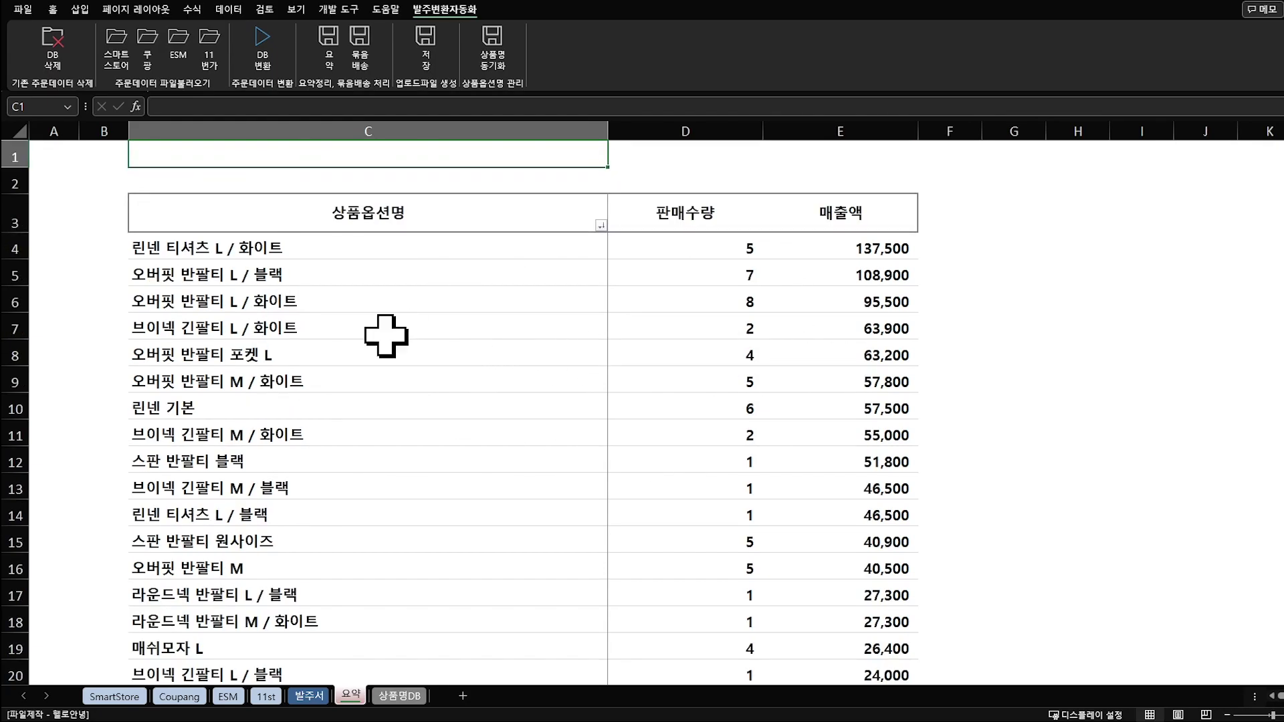
# Step: Review the 상품옵션명, 판매수량 and 매출액 entries in C4:E23 of the 요약 sheet, from the first product down to the 총합계 row
pyautogui.click(214, 253)
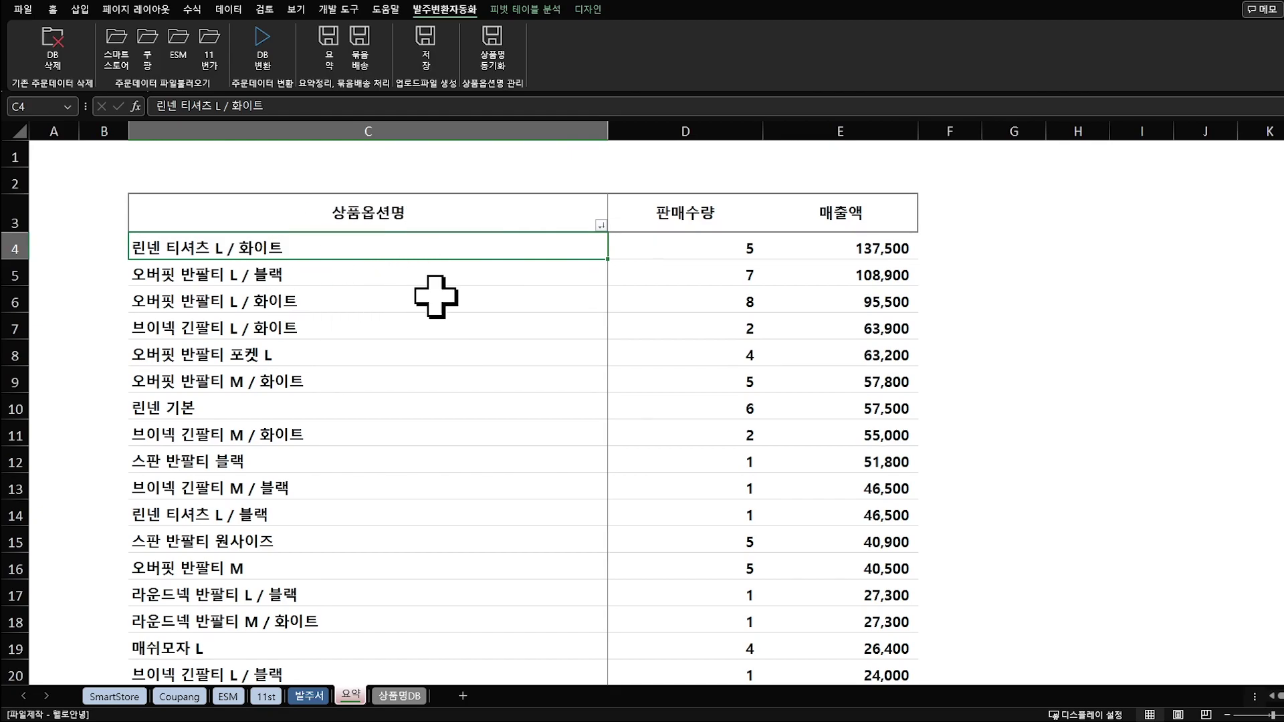
pyautogui.moveTo(596, 252); pyautogui.dragTo(876, 248)
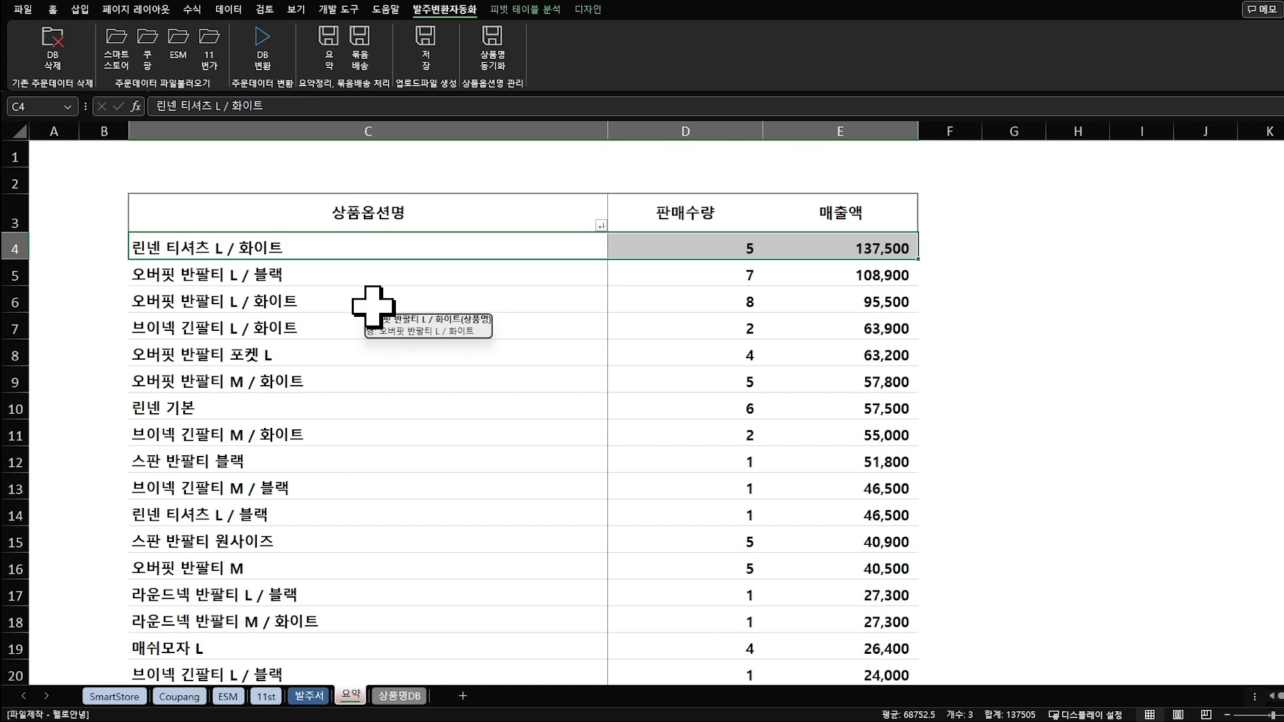
pyautogui.scroll(-2, 579, 388)
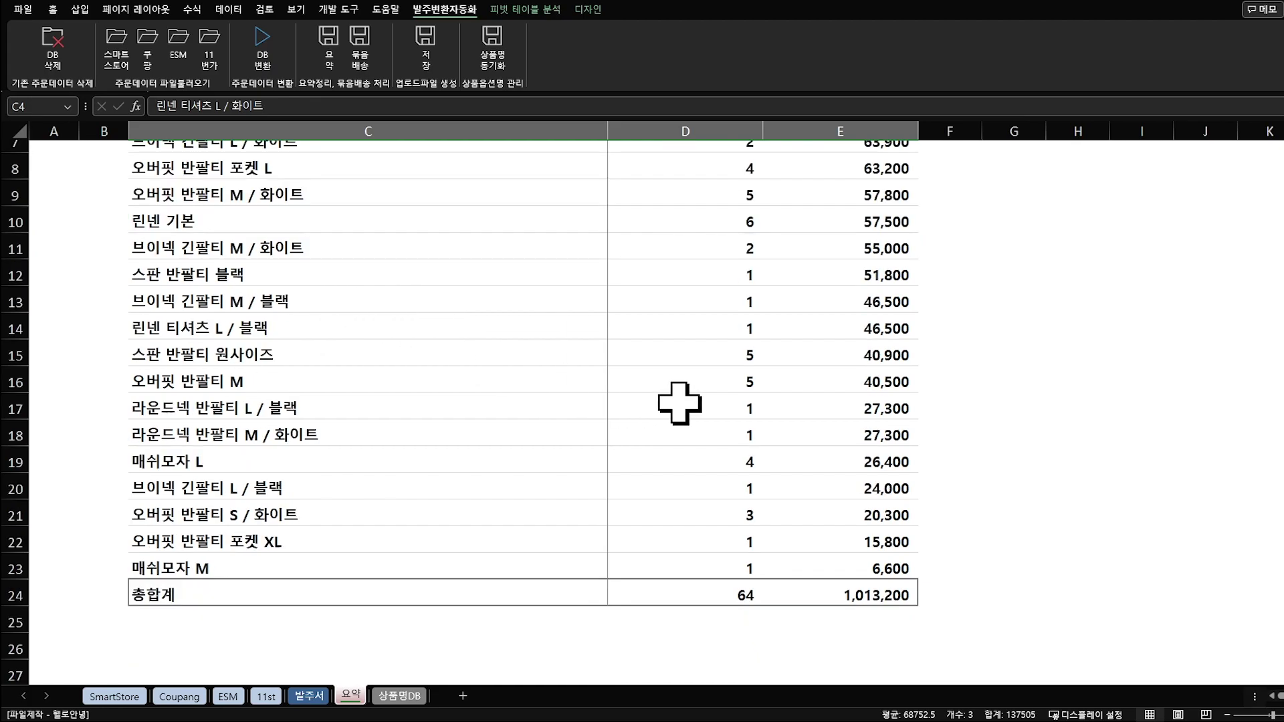
pyautogui.keyDown('shift'); pyautogui.click(877, 565); pyautogui.keyUp('shift')
pyautogui.scroll(2, 610, 506)
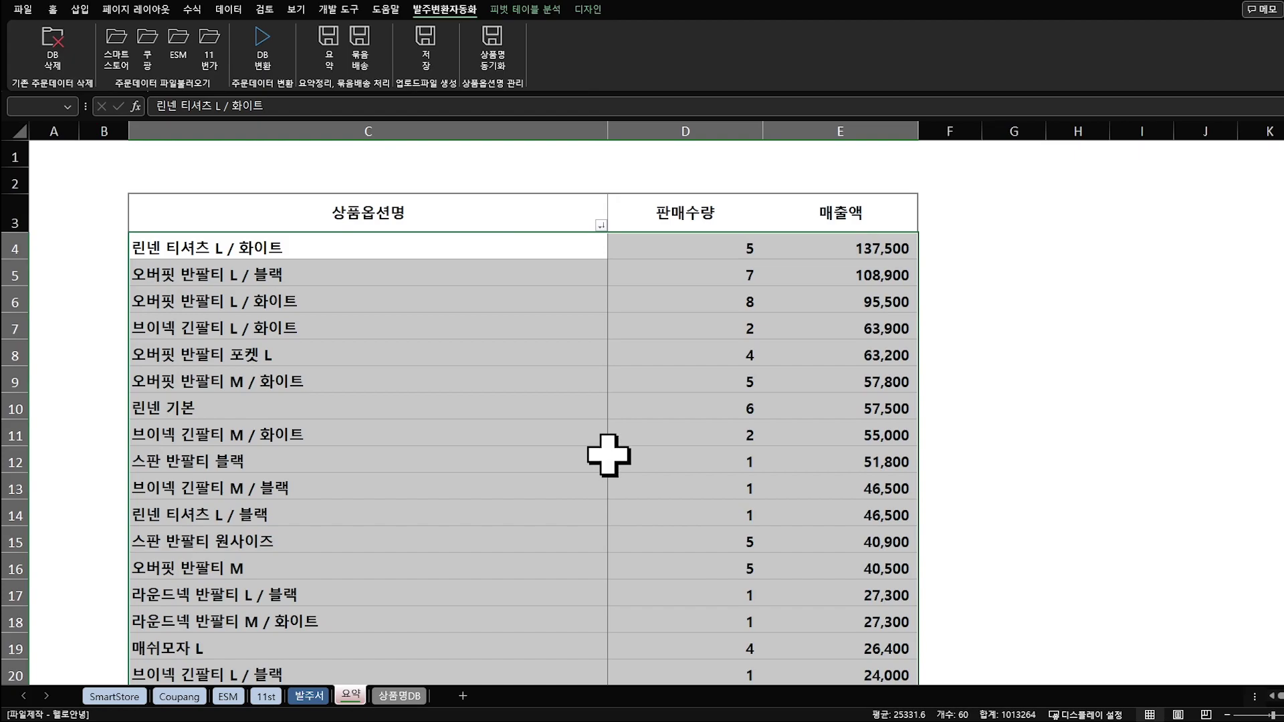
pyautogui.scroll(-2, 608, 453)
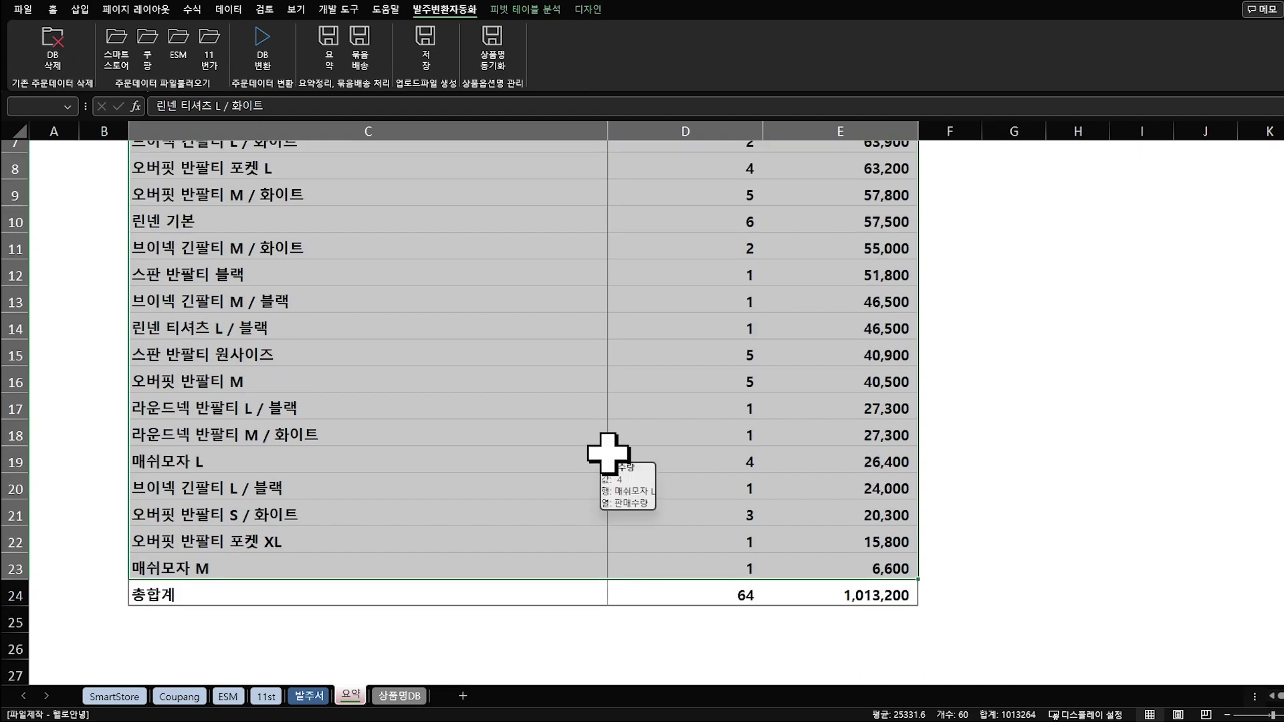
pyautogui.scroll(2, 608, 453)
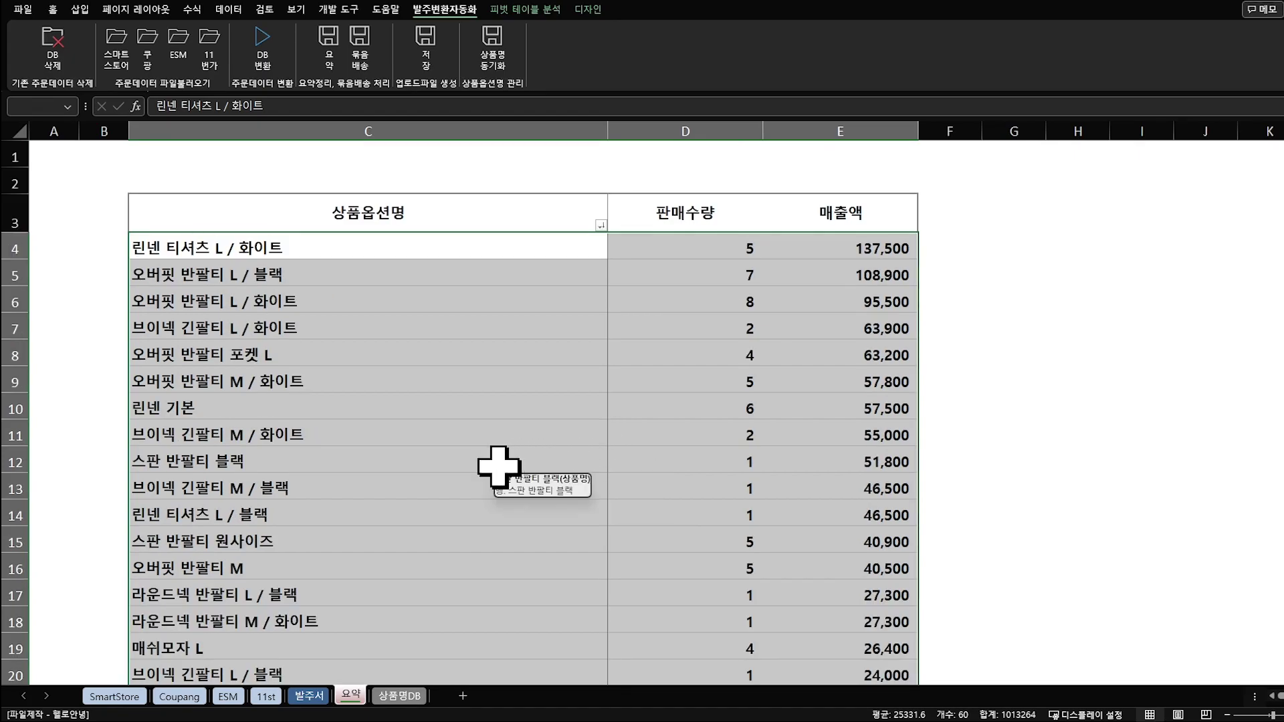
# Step: In the 발주서 sheet, highlight the two orders in rows 7 and 8 sharing one recipient, and combine the sheet's orders with 묶음배송
pyautogui.hotkey('ctrl', 'pageup')
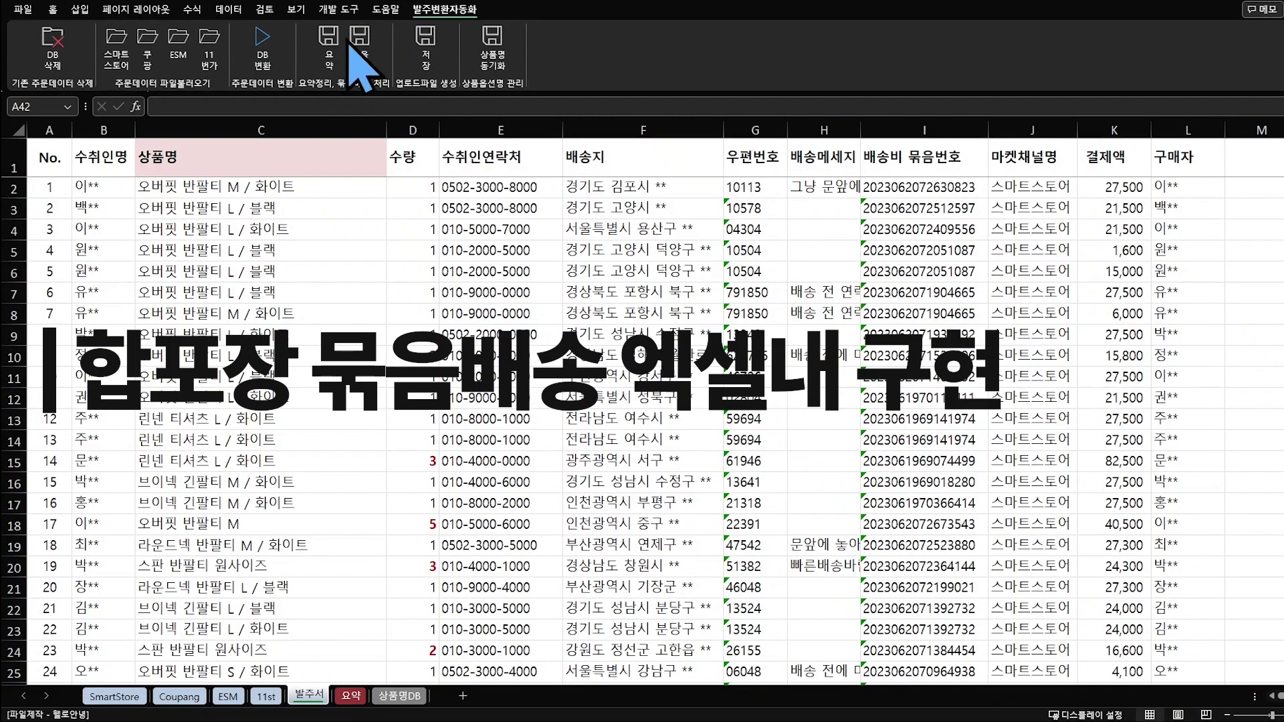
pyautogui.moveTo(67, 295); pyautogui.dragTo(1177, 315)
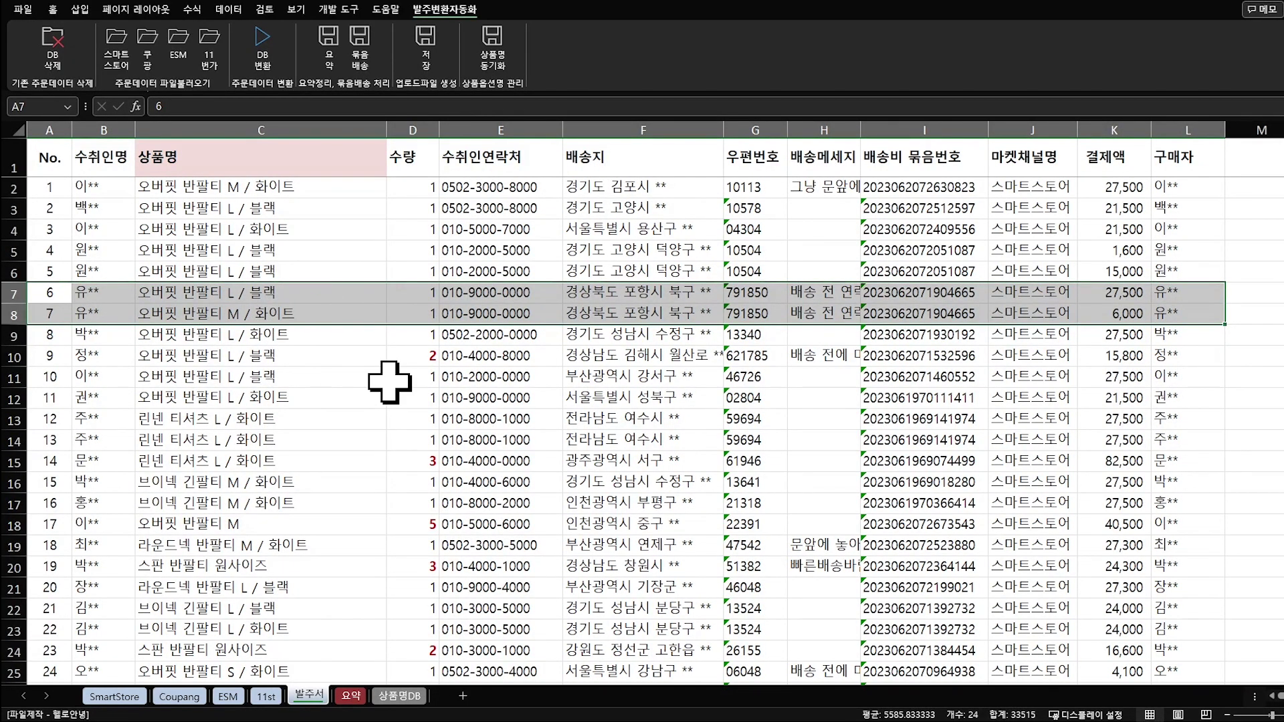
pyautogui.click(362, 66)
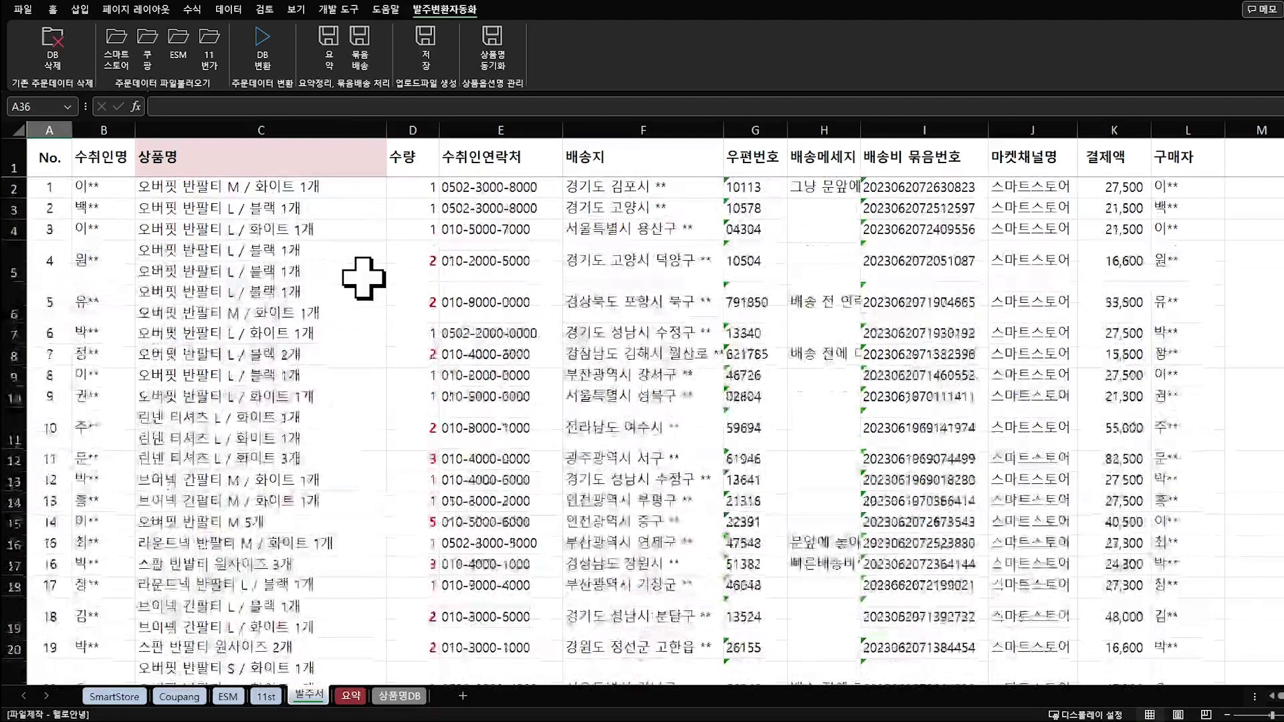
# Step: Examine the combined order in row 6 of the 발주서 sheet across all its columns, including the merged 상품명 entries
pyautogui.moveTo(46, 297); pyautogui.dragTo(1186, 304)
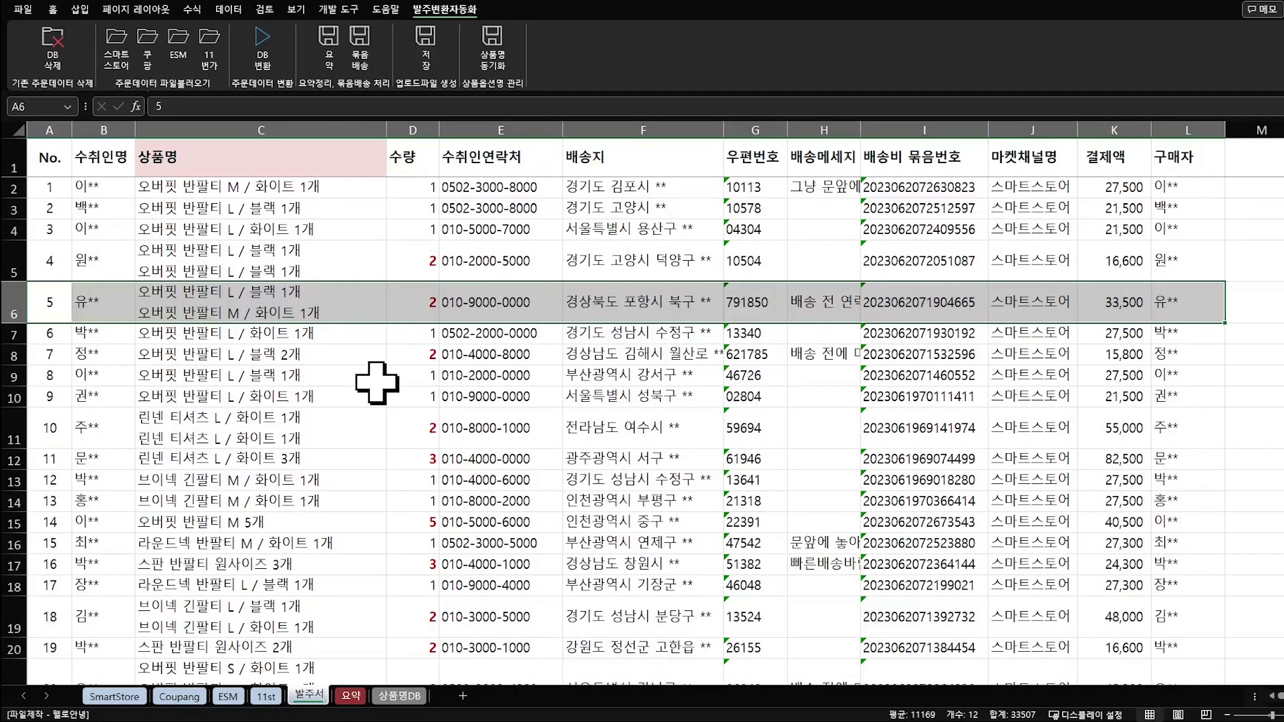
pyautogui.click(13, 305)
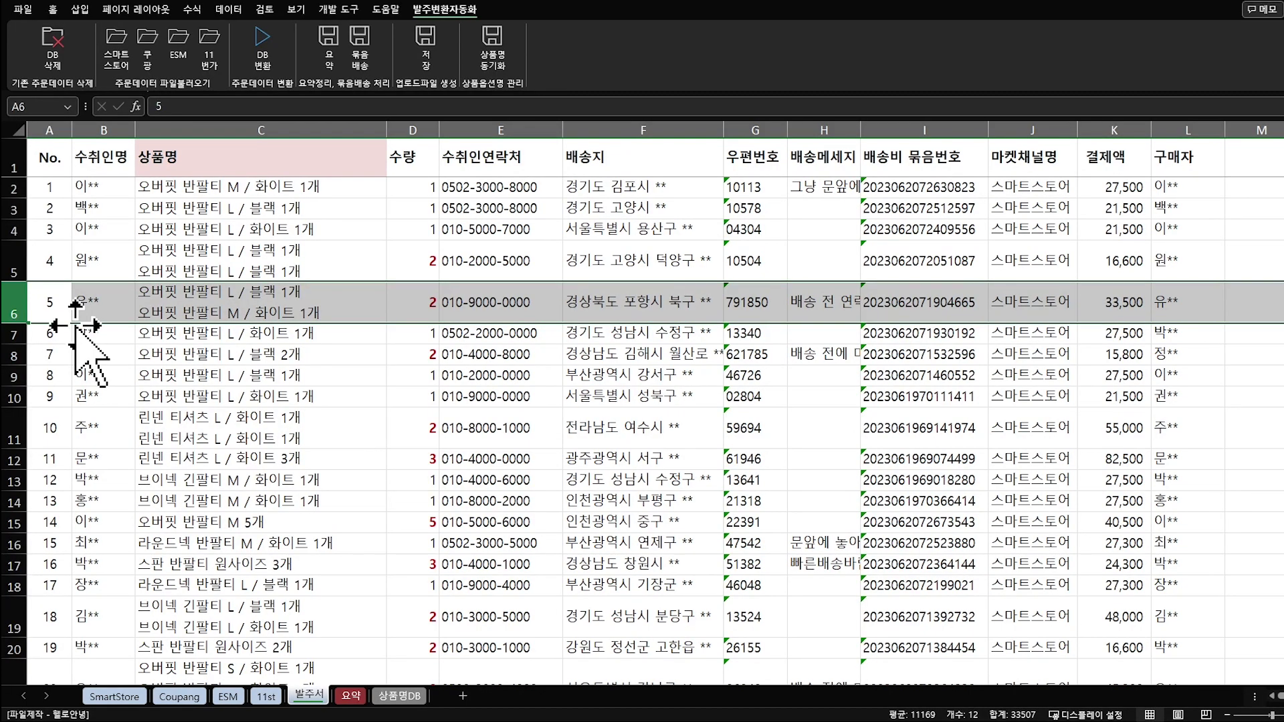
pyautogui.moveTo(50, 301); pyautogui.dragTo(1164, 300)
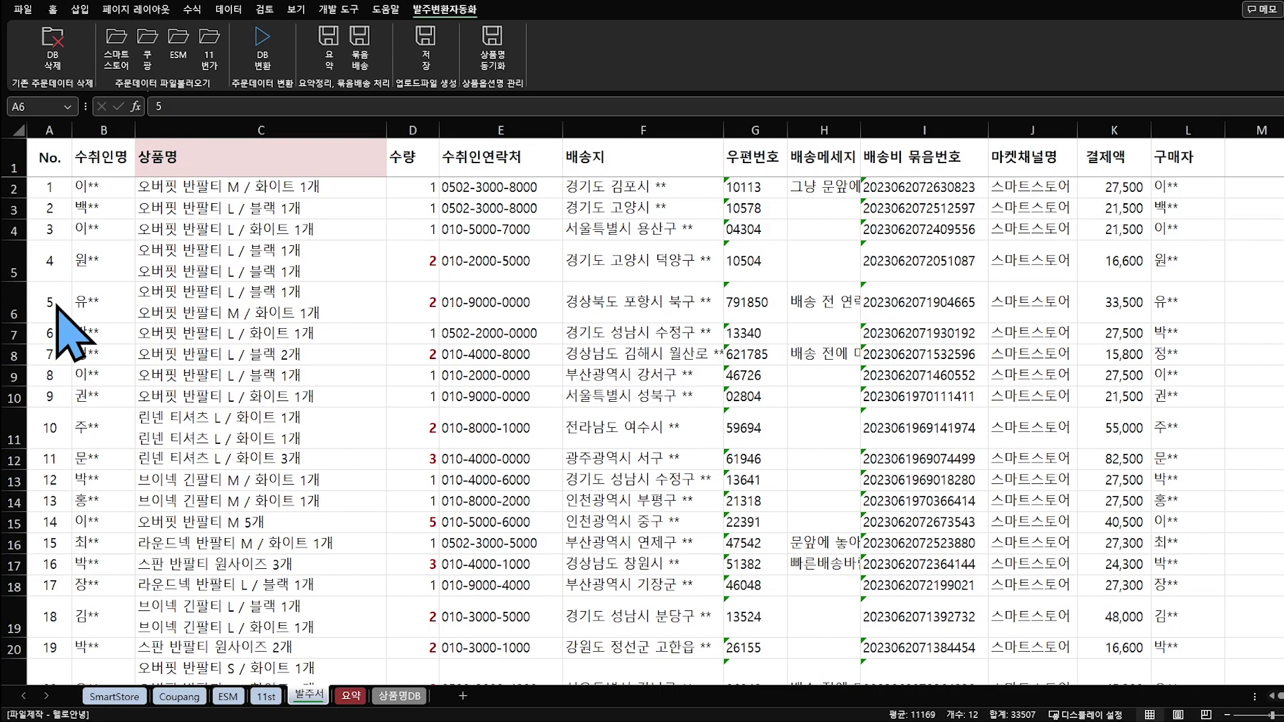
pyautogui.click(210, 320)
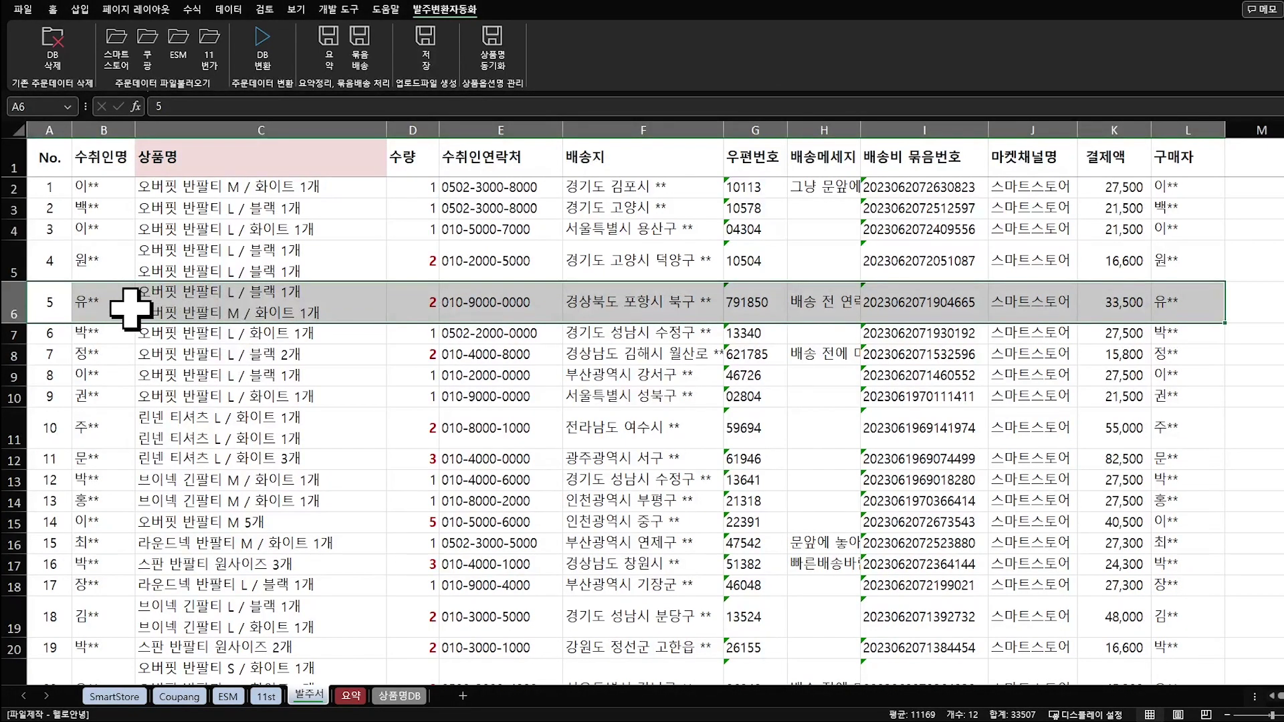
# Step: Save the 발주서 orders as a separate upload file and close the completion message
pyautogui.click(425, 40)
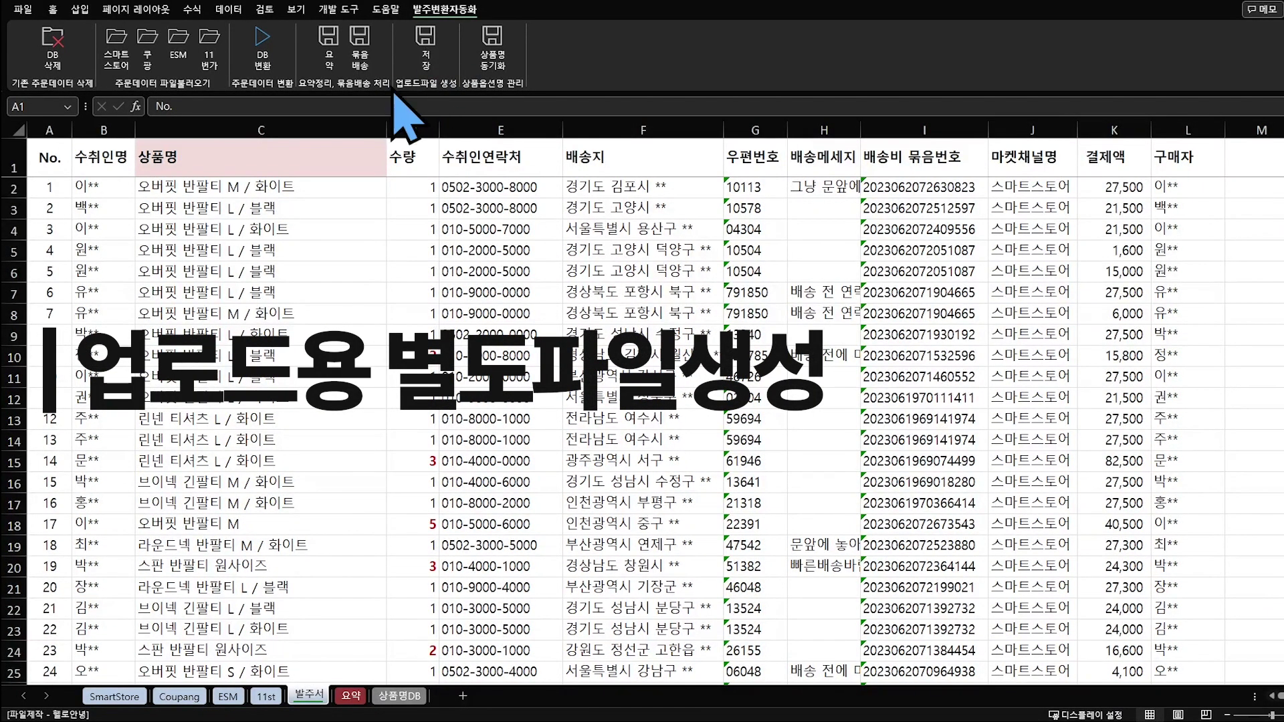
pyautogui.click(427, 60)
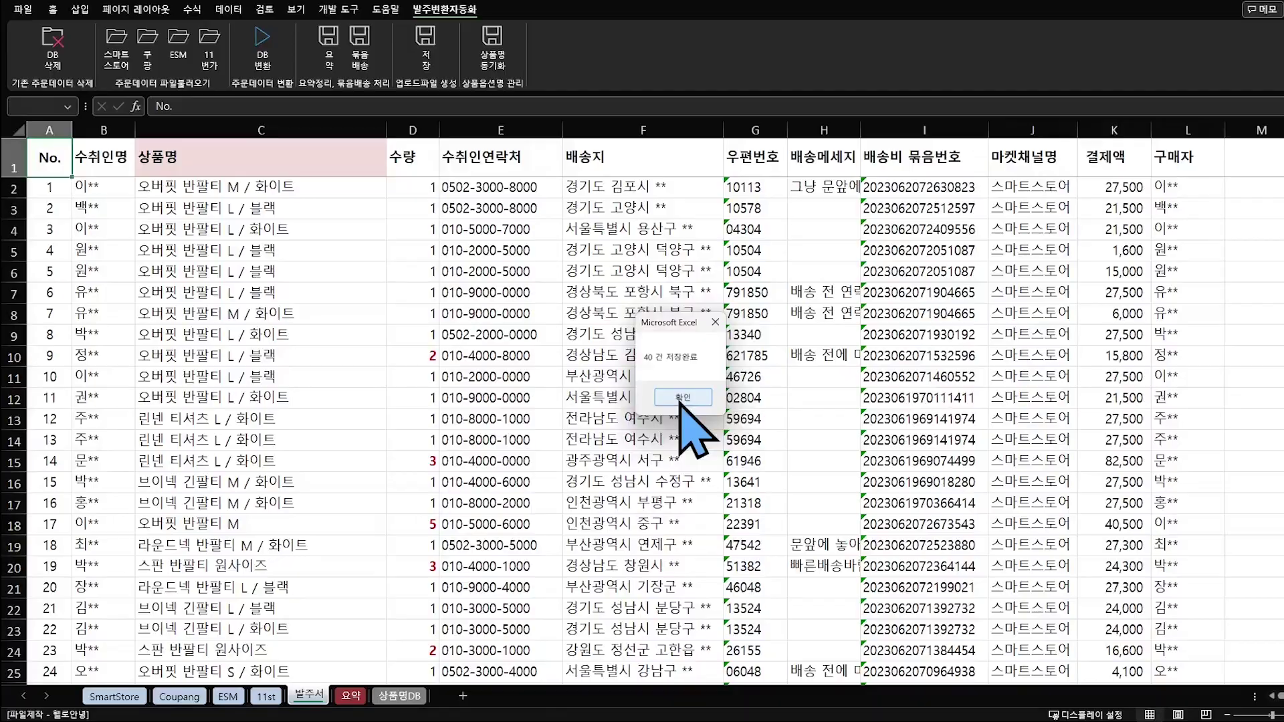
pyautogui.click(682, 400)
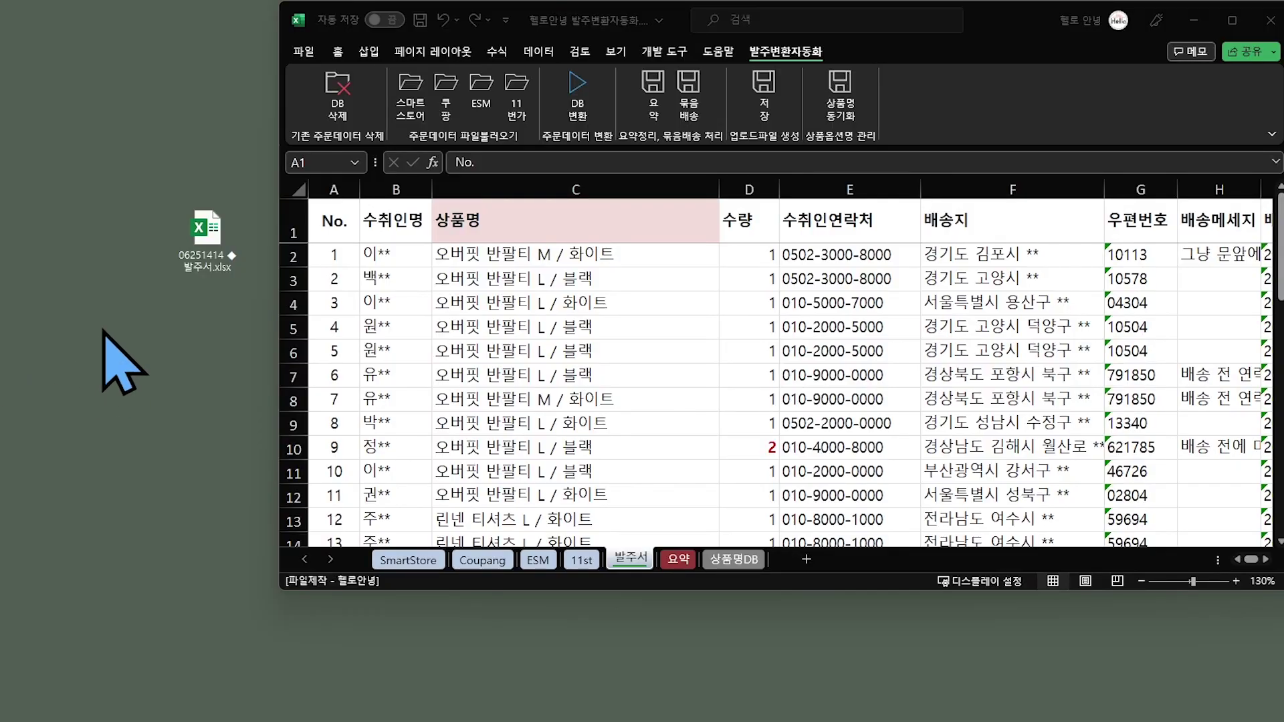
# Step: Locate the saved 06251414 ◆ 발주서.xlsx file on the desktop beside the workbook window
pyautogui.moveTo(131, 153); pyautogui.dragTo(271, 321)
pyautogui.click(594, 29)
pyautogui.moveTo(593, 29); pyautogui.dragTo(586, 22)
pyautogui.moveTo(76, 166); pyautogui.dragTo(243, 339)
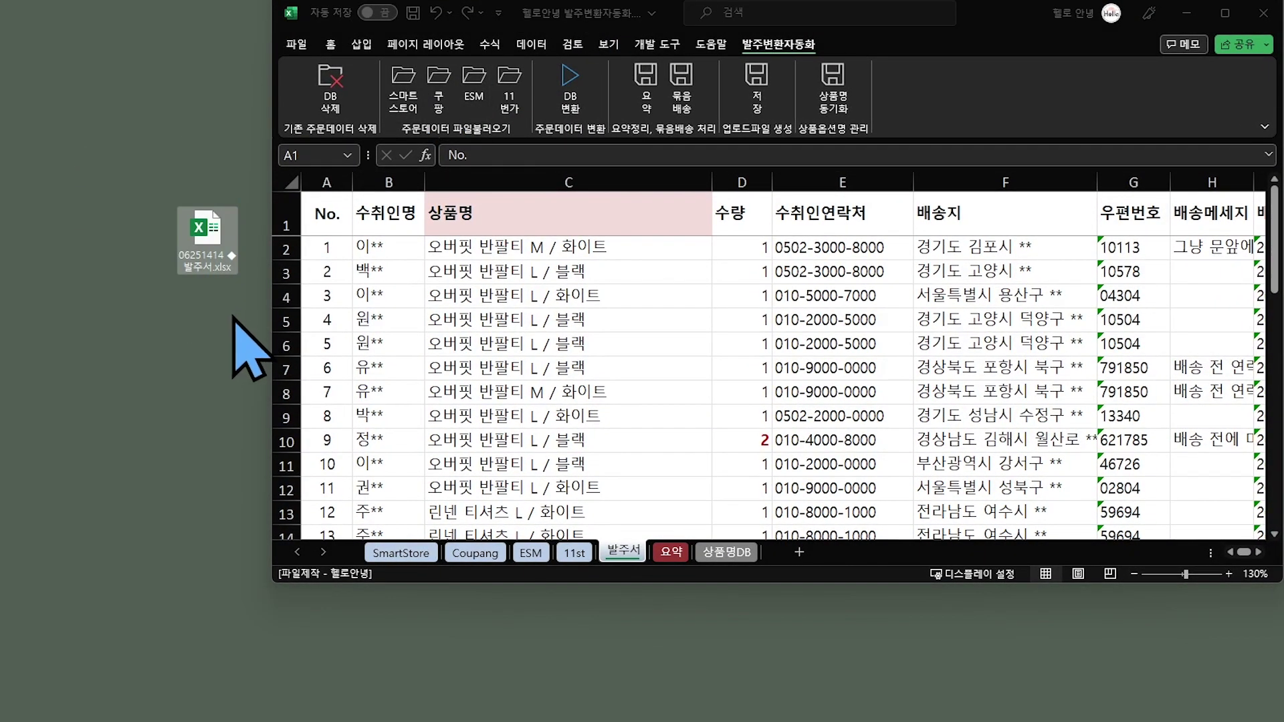
pyautogui.moveTo(201, 262); pyautogui.dragTo(139, 262)
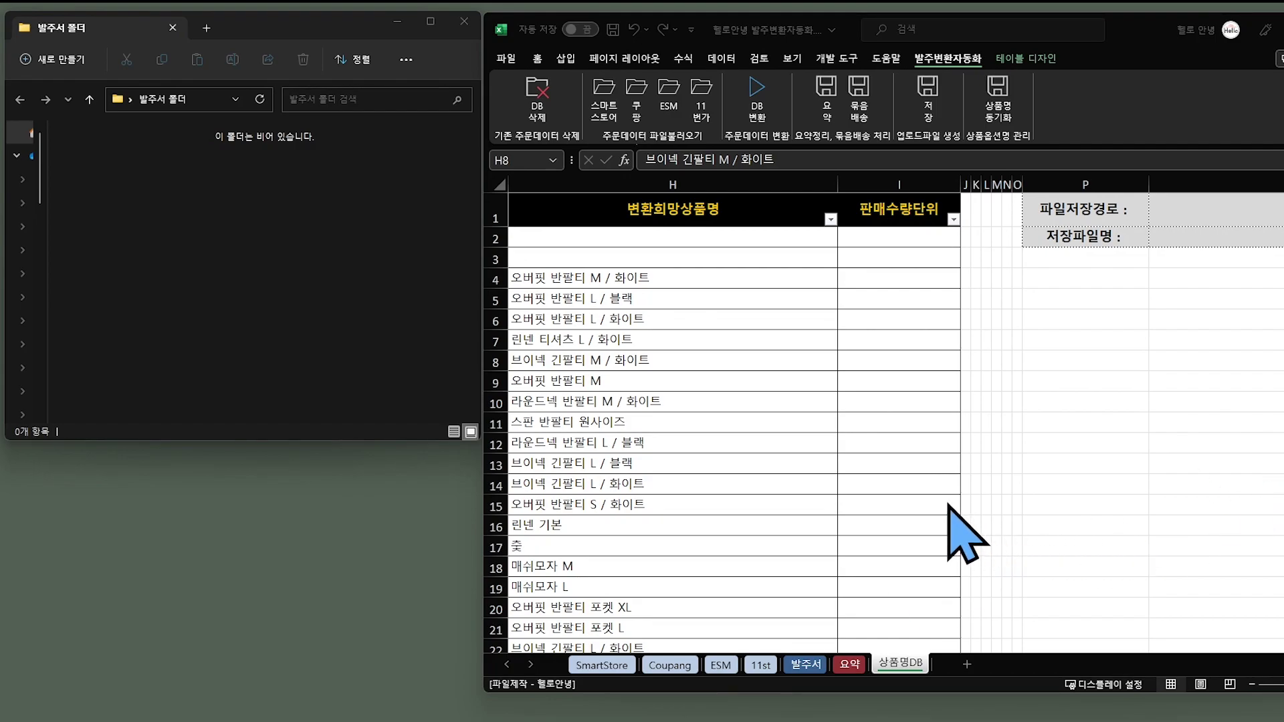
# Step: Enlarge the 발주서 폴더 window in File Explorer and copy the folder's full path
pyautogui.click(202, 101)
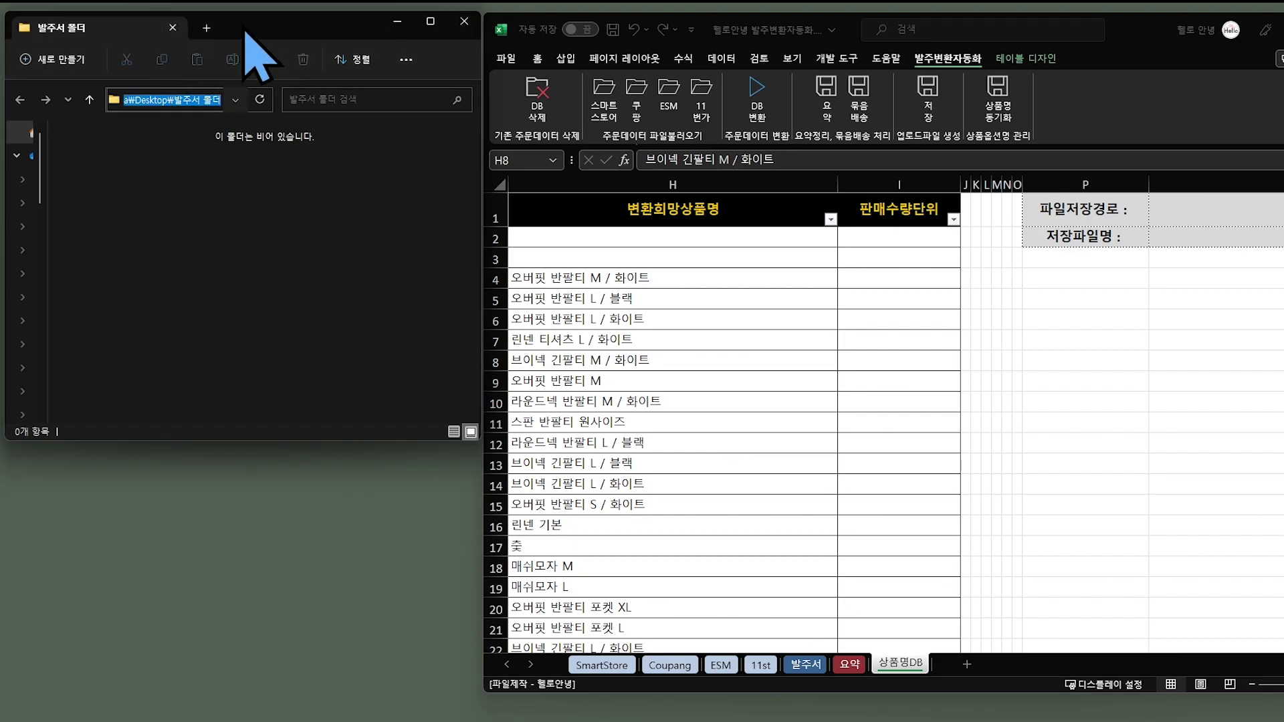
pyautogui.moveTo(479, 439); pyautogui.dragTo(842, 572)
pyautogui.click(502, 430)
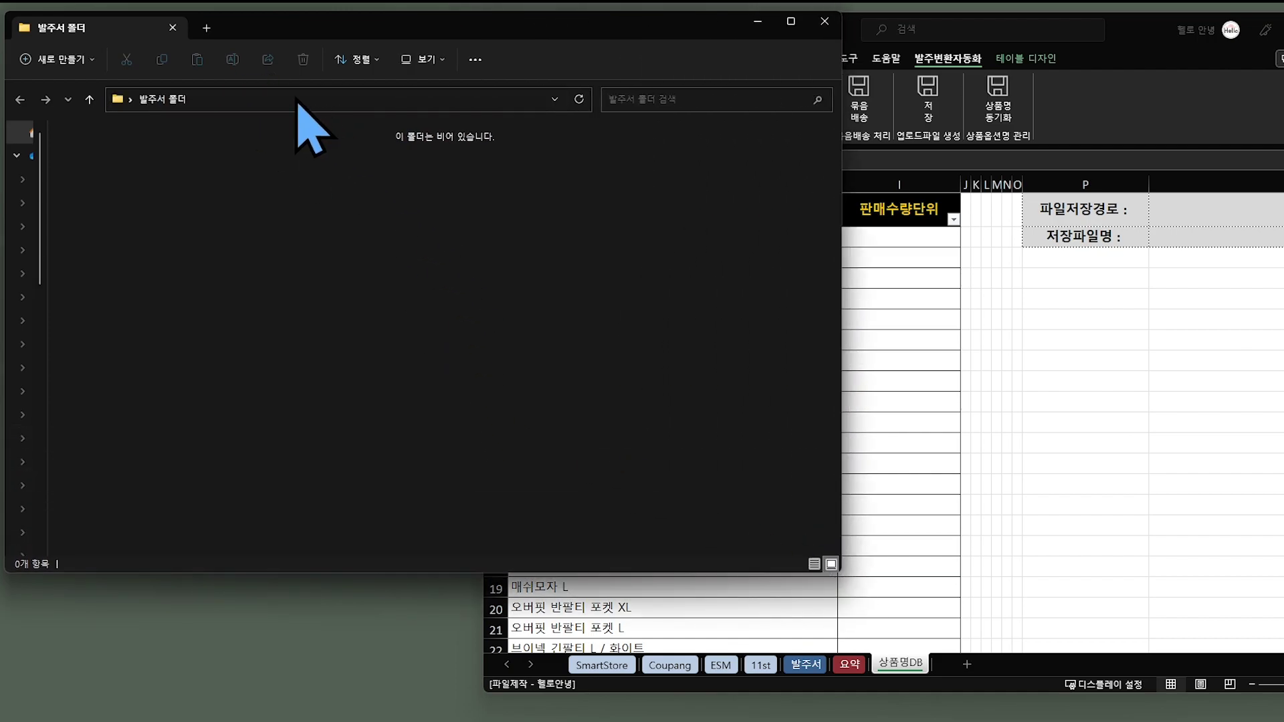
pyautogui.click(295, 101)
pyautogui.hotkey('ctrl', 'c')
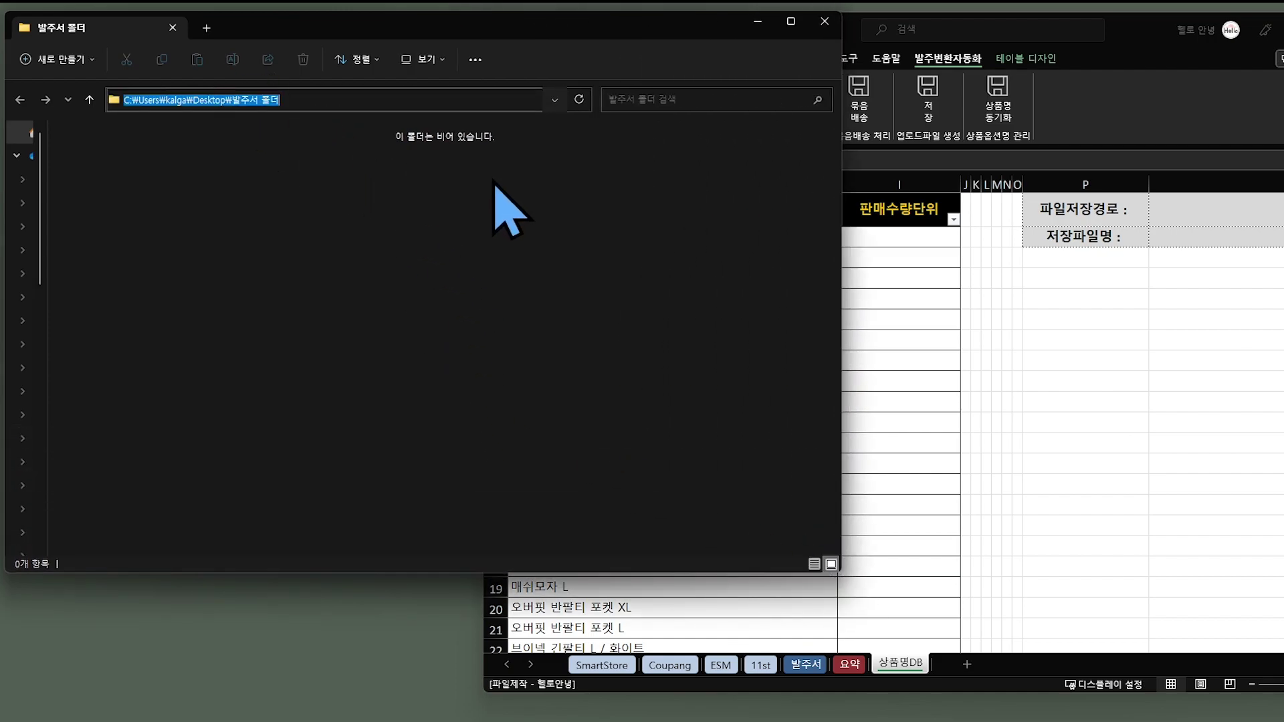
# Step: Paste the copied 발주서 폴더 path into the 파일저장경로 cell Q1 of the 상품명DB sheet in Excel
pyautogui.click(1187, 247)
pyautogui.click(1202, 213)
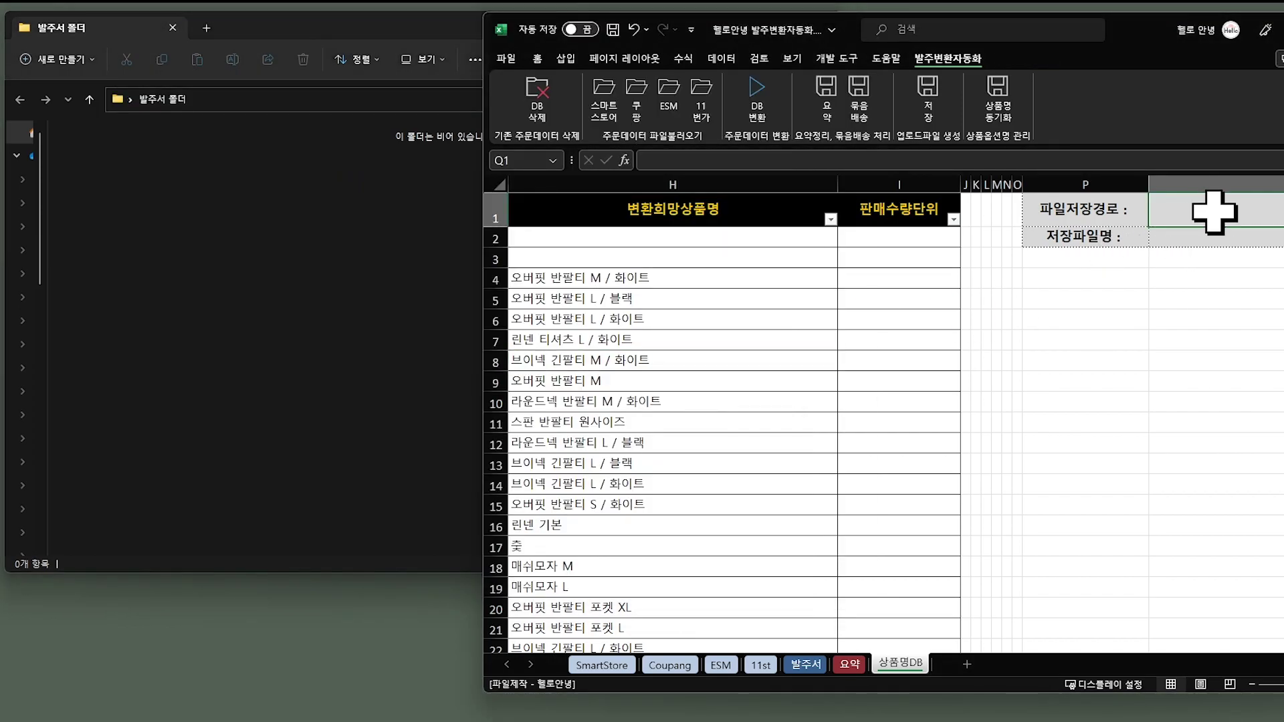
pyautogui.doubleClick(1214, 215)
pyautogui.hotkey('ctrl', 'v')
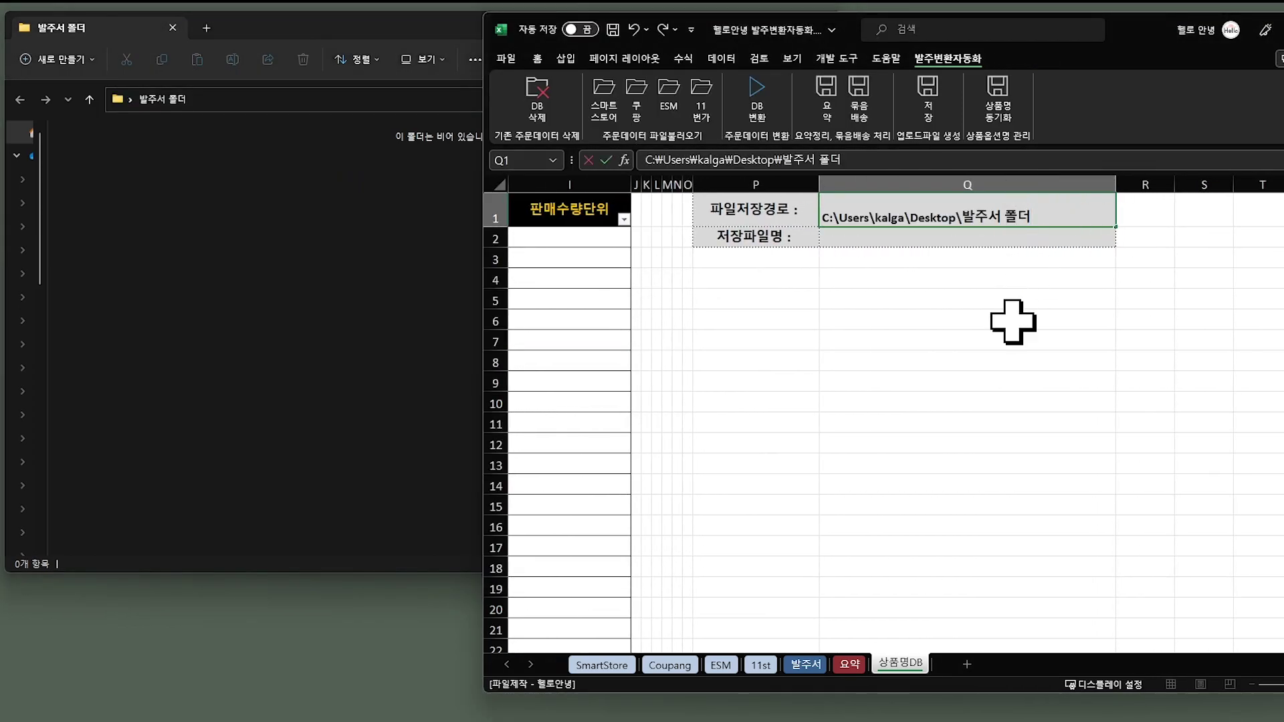
pyautogui.click(1011, 364)
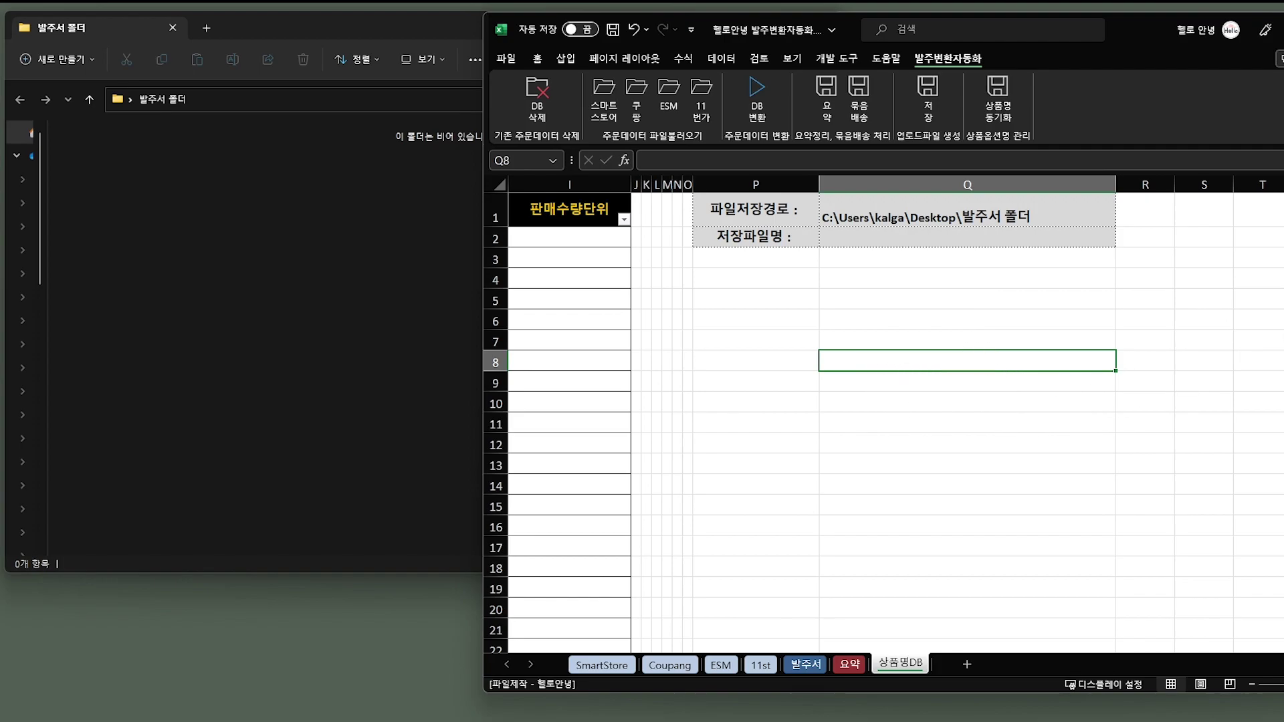
# Step: Save the upload file into 발주서 폴더 and check the new 발주서 workbook there
pyautogui.hscroll(-1, 1264, 301)
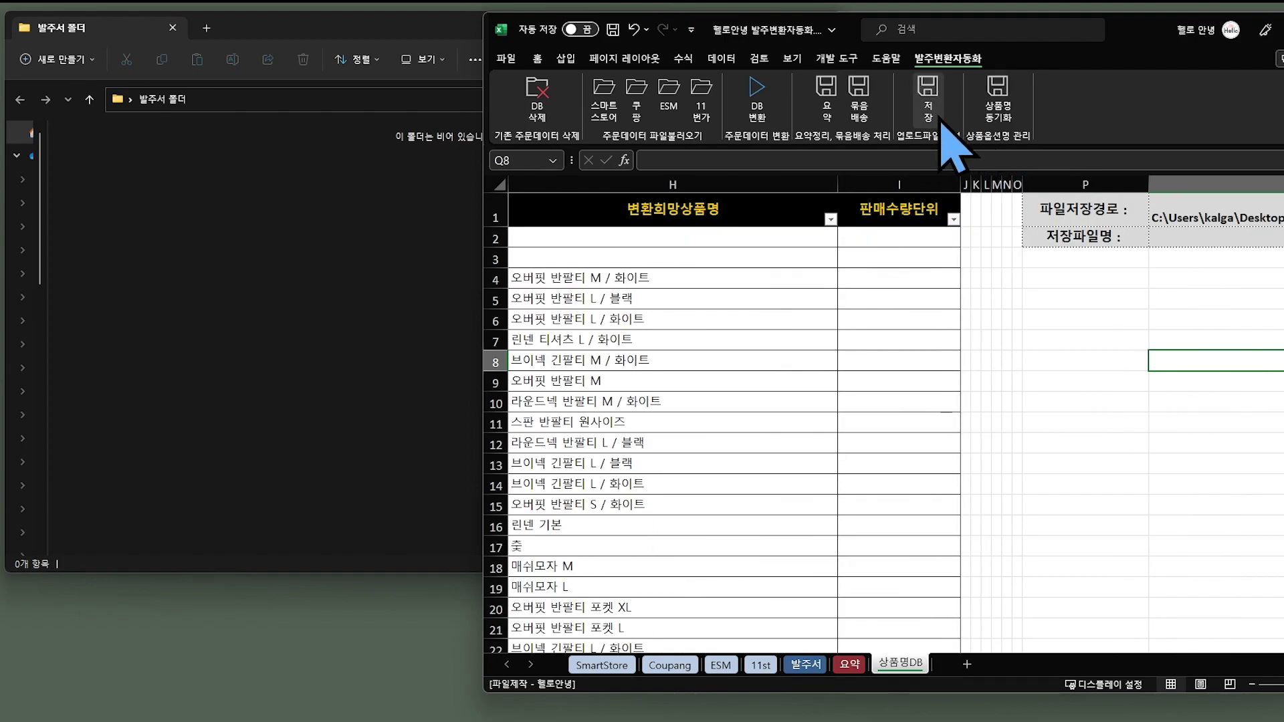
pyautogui.click(937, 119)
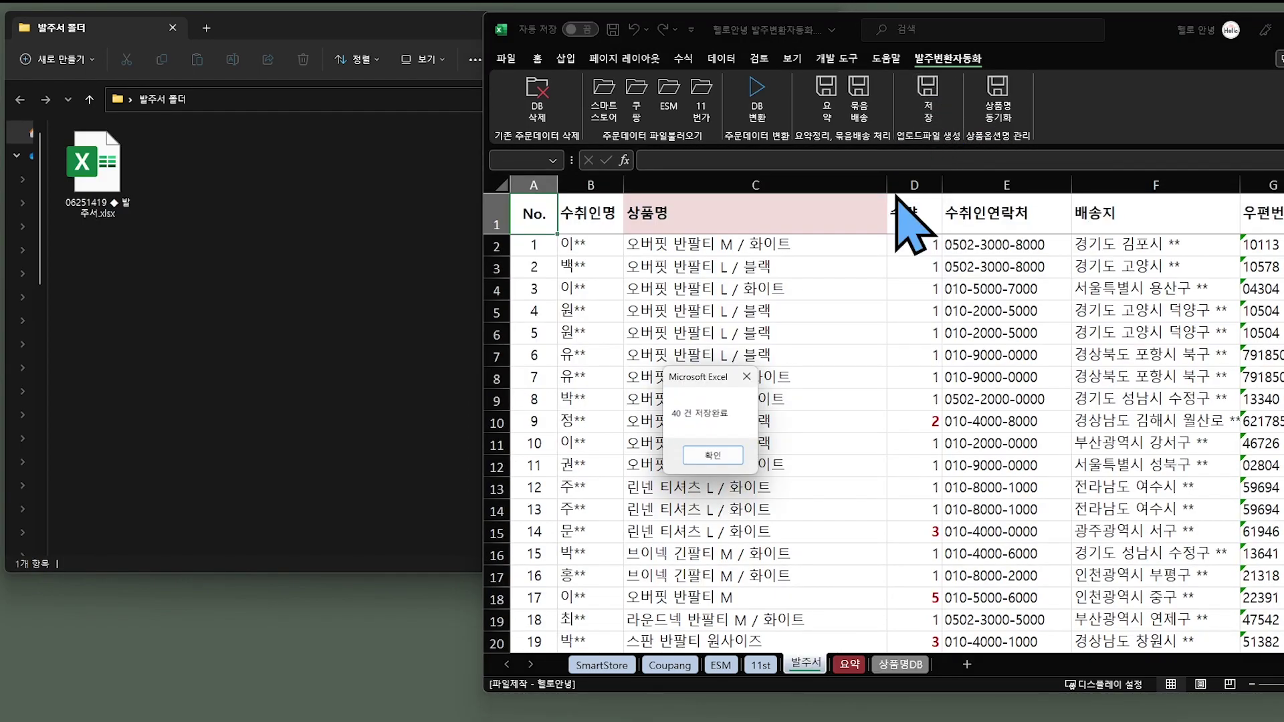
pyautogui.moveTo(224, 274); pyautogui.dragTo(30, 130)
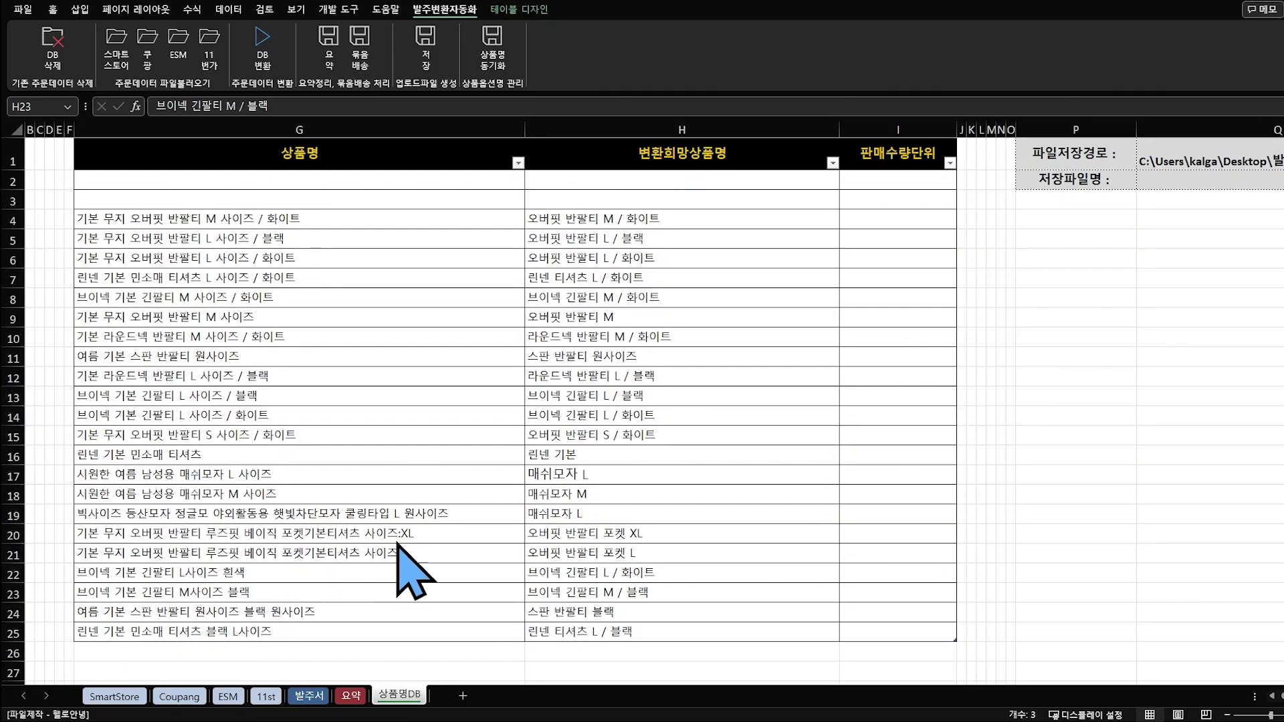
# Step: Check the 상품명 entries in G4:G25 of the 상품명DB sheet and run the 상품명 동기화 command
pyautogui.moveTo(267, 216); pyautogui.dragTo(279, 636)
pyautogui.scroll(-2, 325, 592)
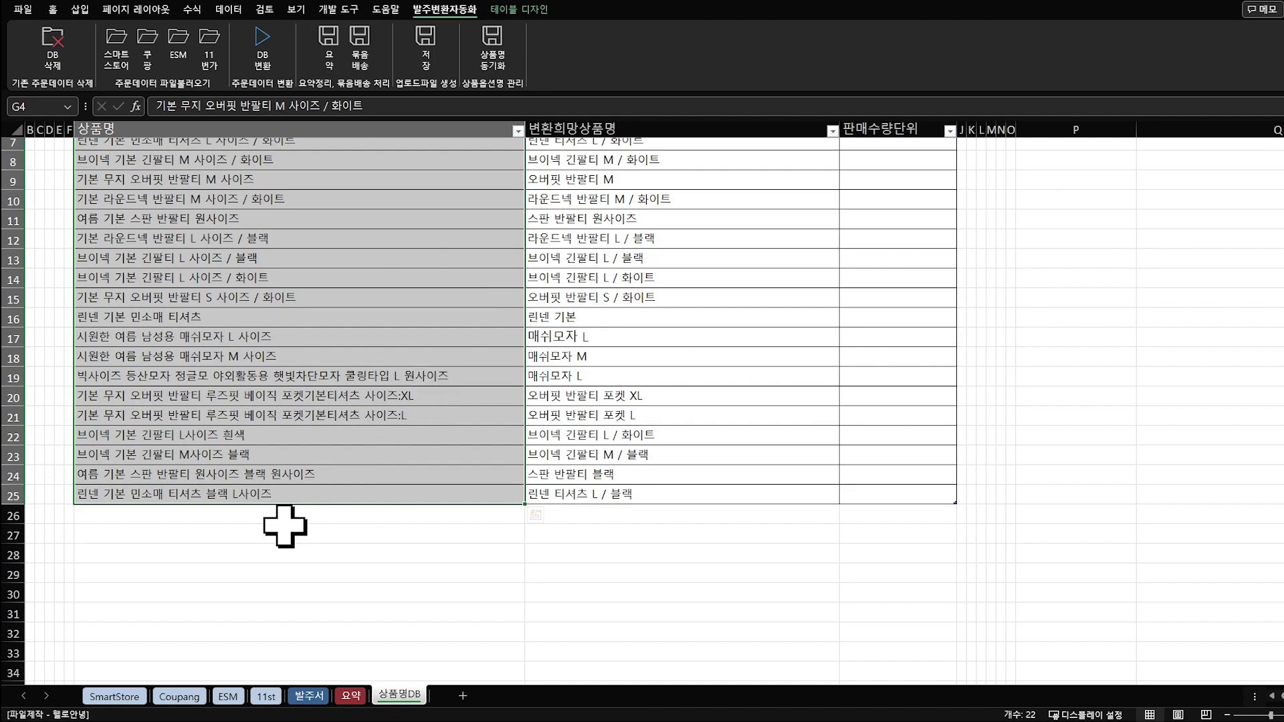
pyautogui.click(498, 70)
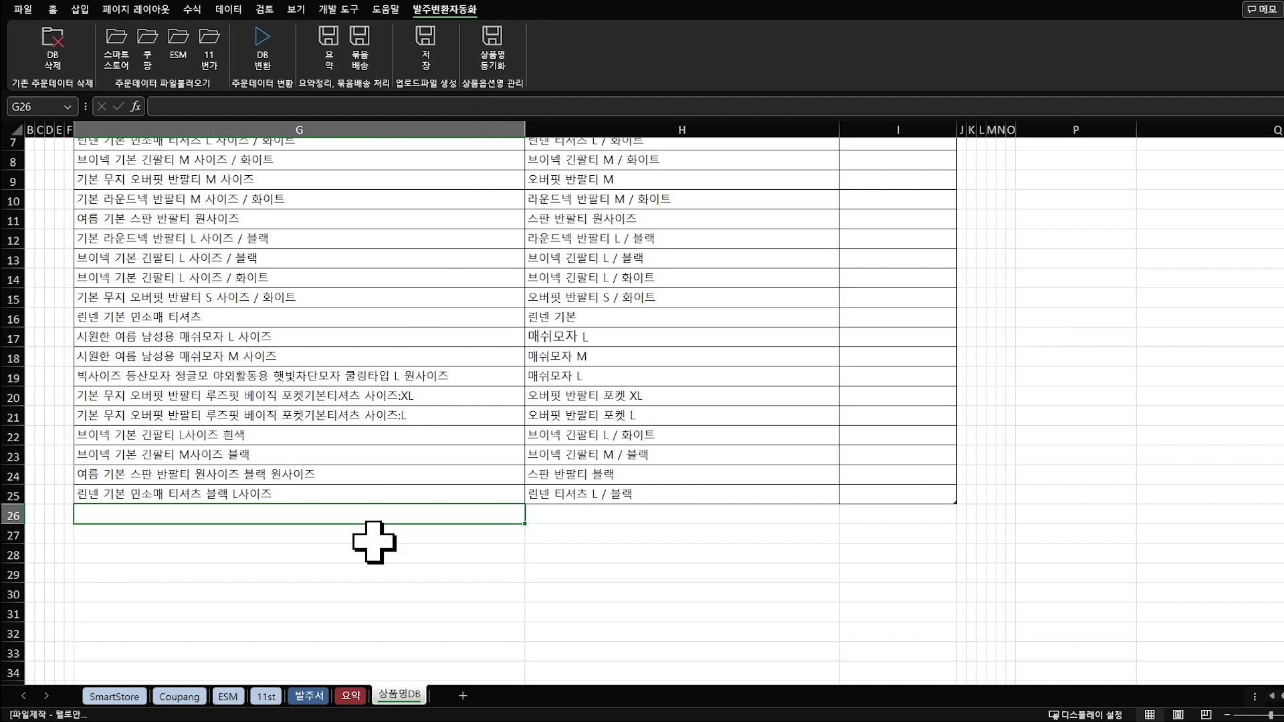
# Step: Examine the end of the 상품명DB list, where new names are added in 상품명, and the adjoining 변환희망상품명 cells awaiting entry
pyautogui.moveTo(382, 516); pyautogui.dragTo(381, 612)
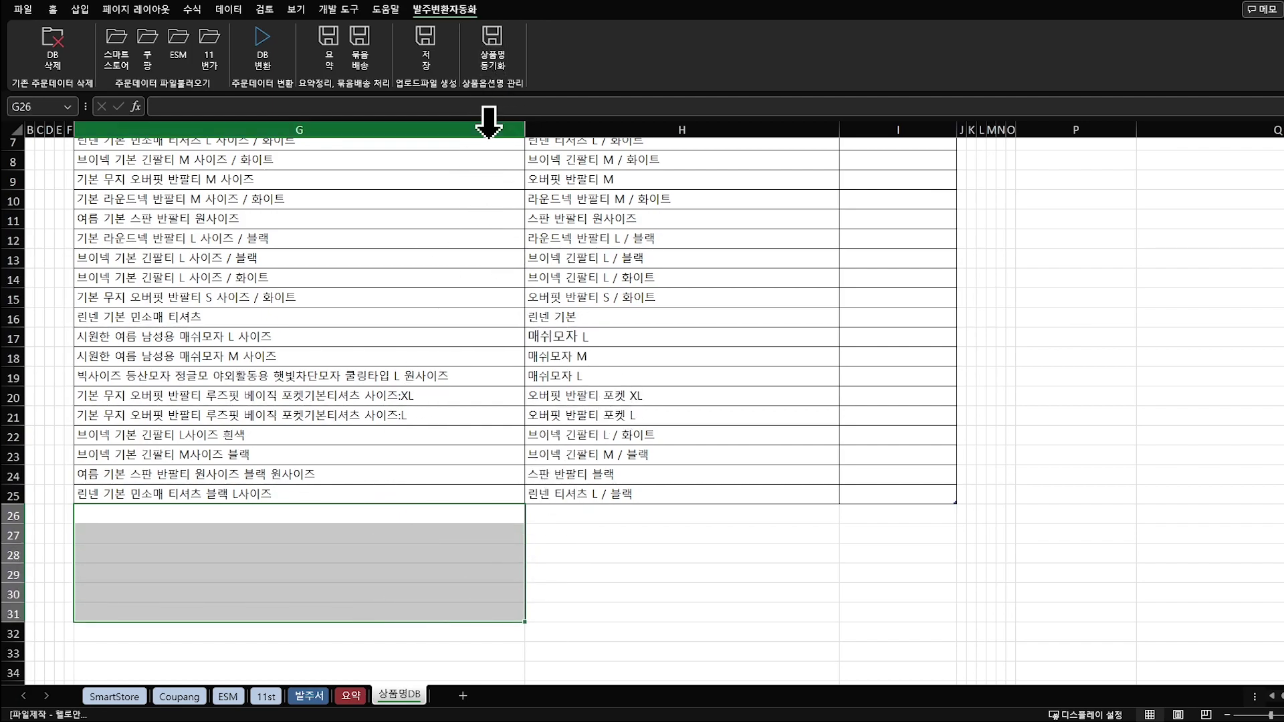
pyautogui.moveTo(588, 515); pyautogui.dragTo(584, 613)
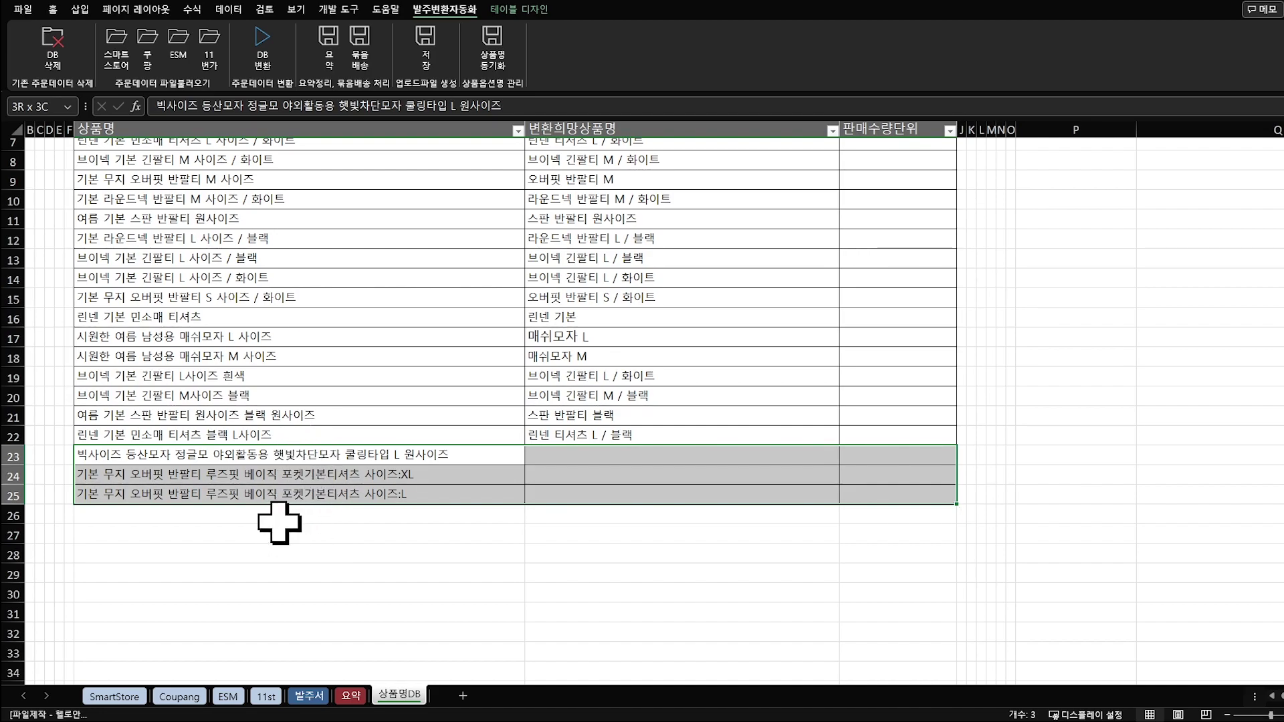
pyautogui.moveTo(331, 458); pyautogui.dragTo(313, 567)
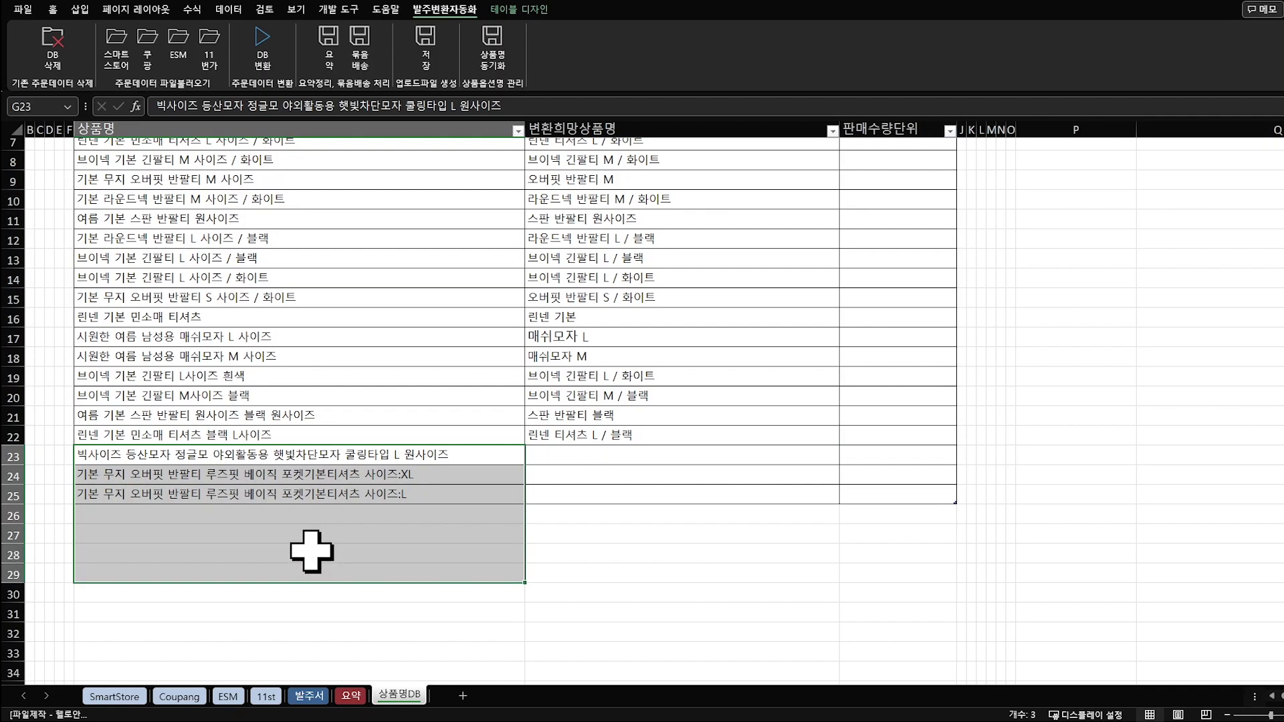
pyautogui.moveTo(591, 465); pyautogui.dragTo(582, 569)
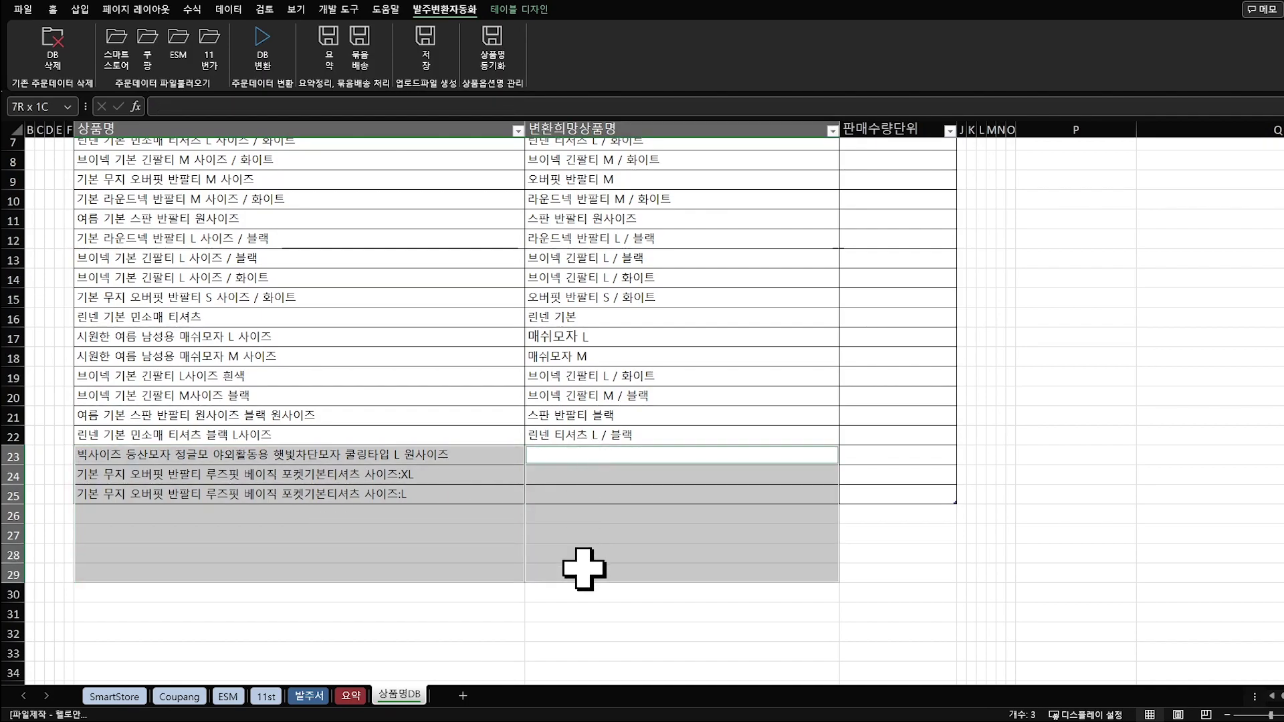